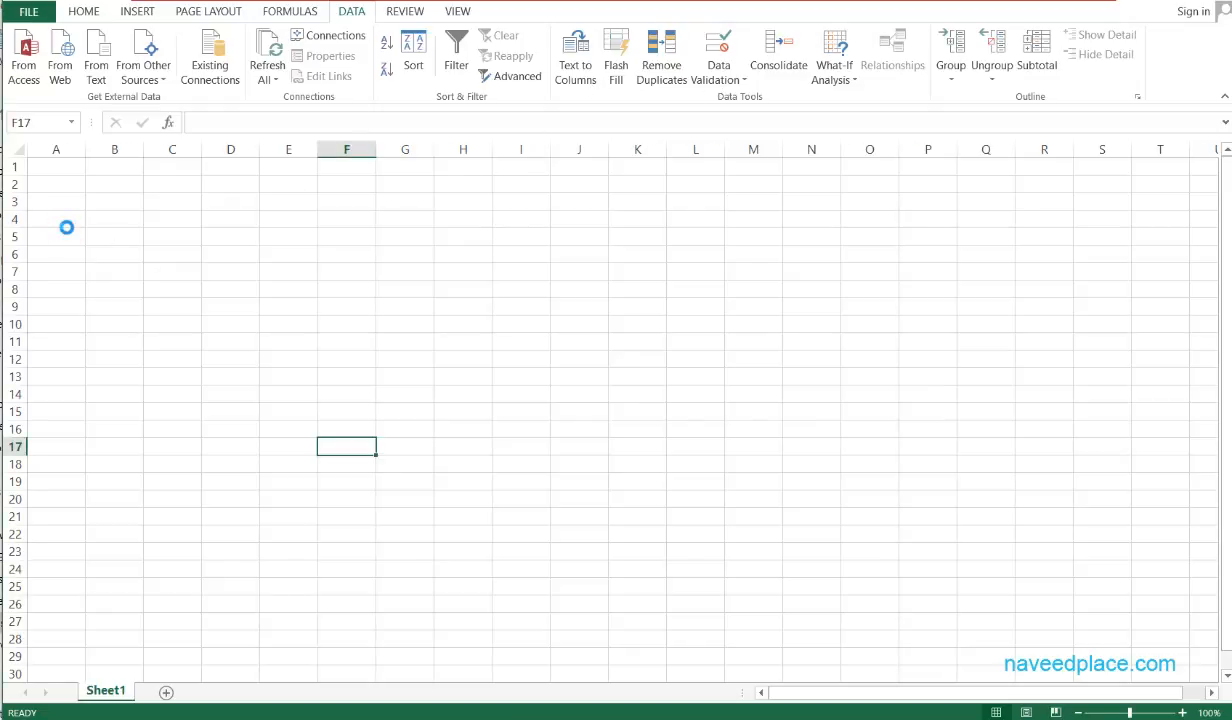
- Enter the text "s.no names rank" in cell C1
scroll(66, 225, up, 7)
scroll(187, 234, up, 10)
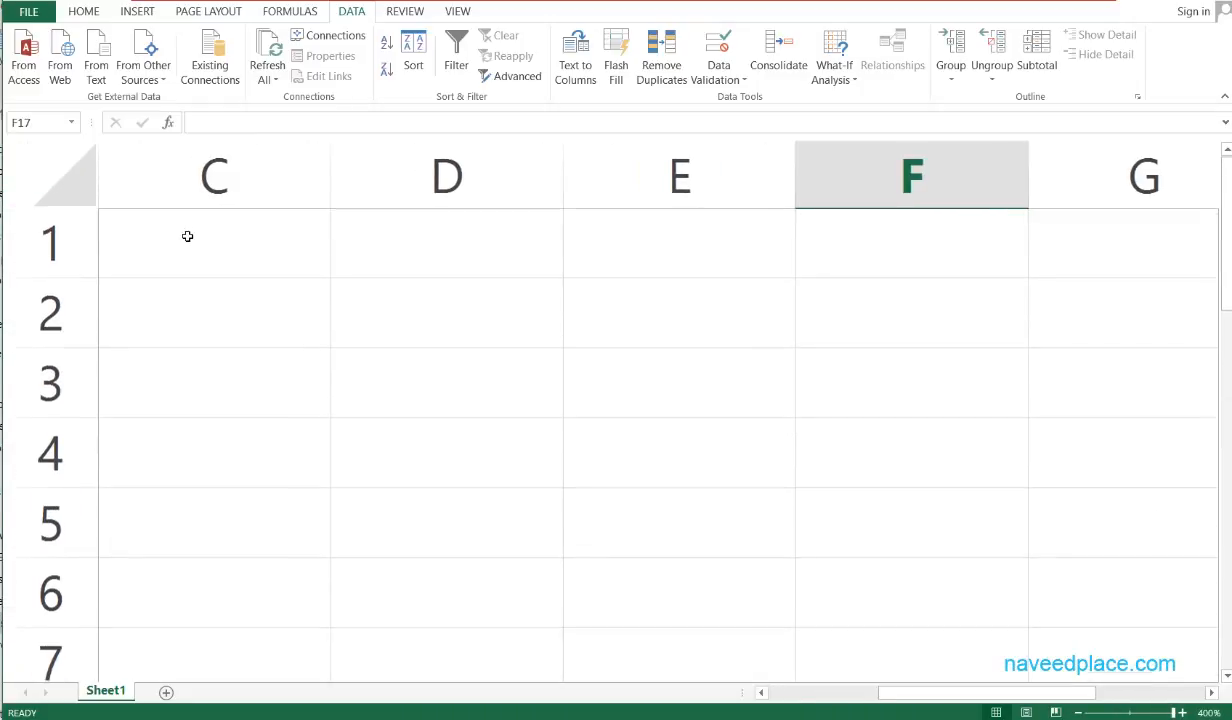
click(187, 234)
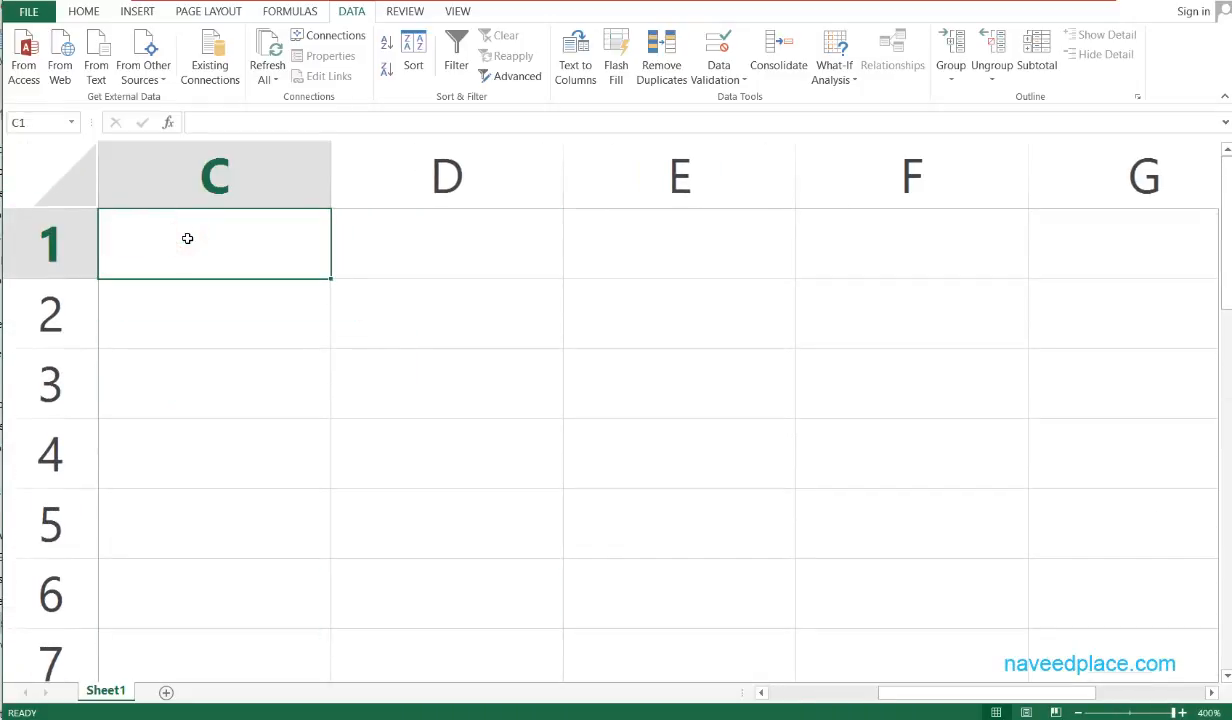
text(s.no)
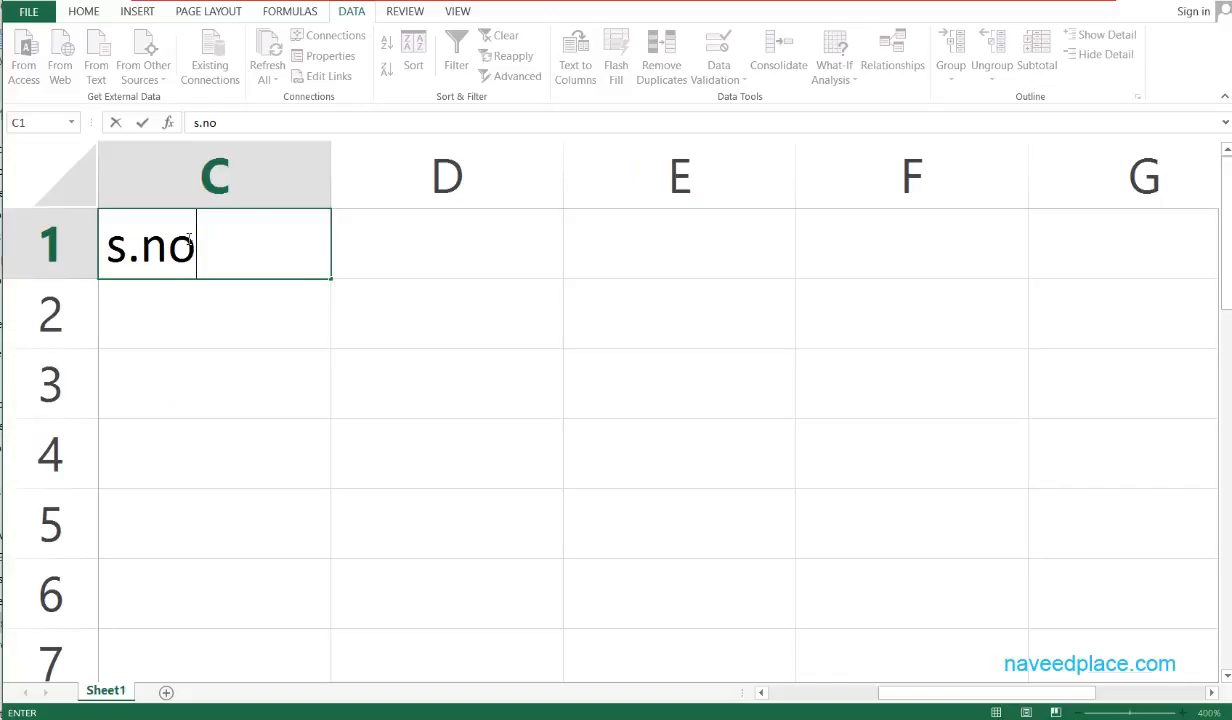
key(Tab)
click(187, 240)
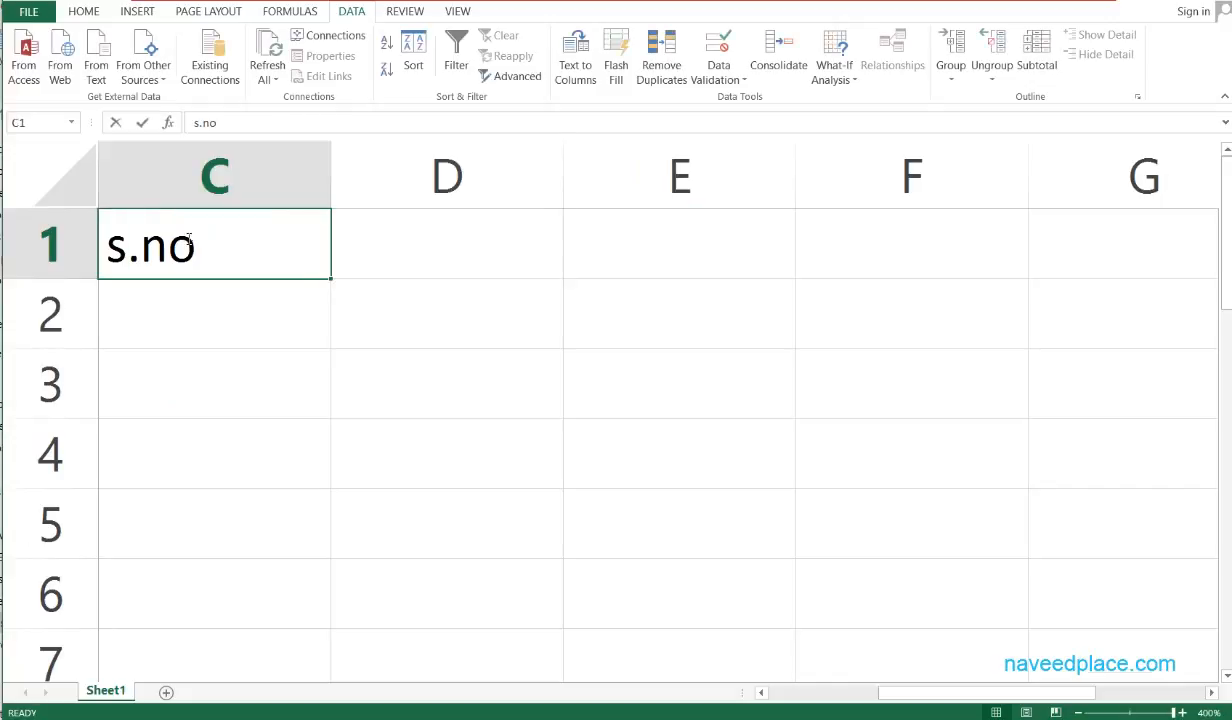
double_click(187, 240)
text(names rank)
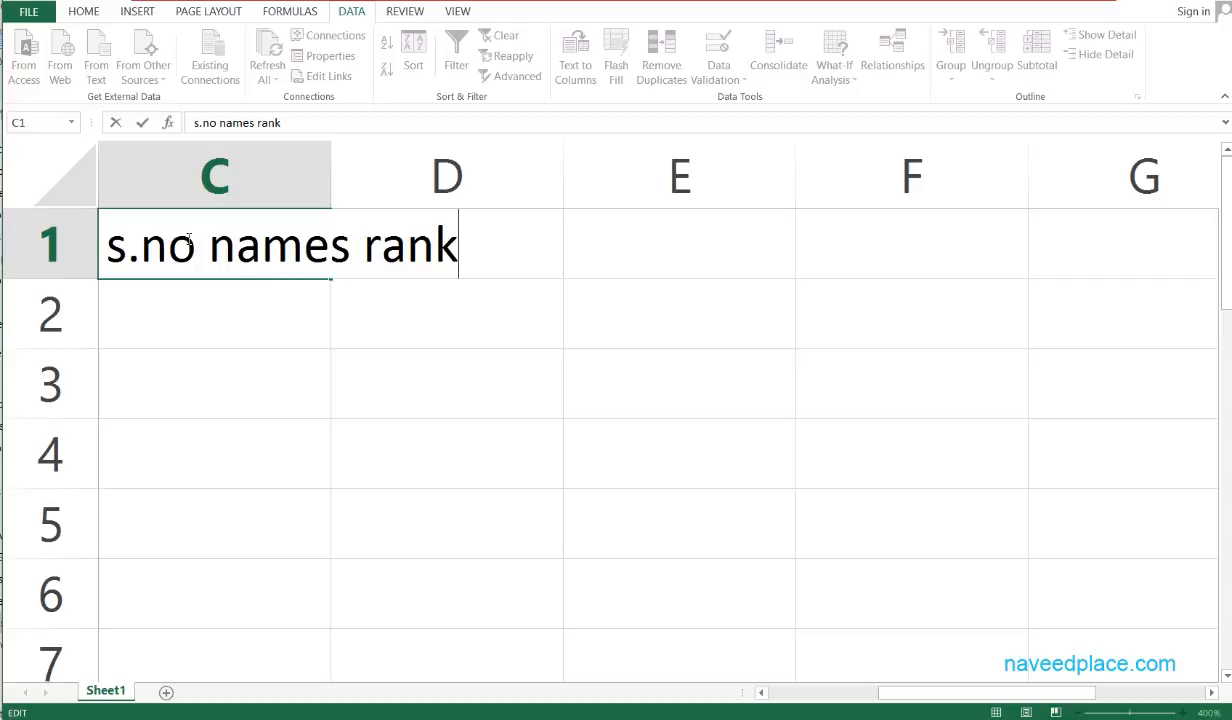
key(Return)
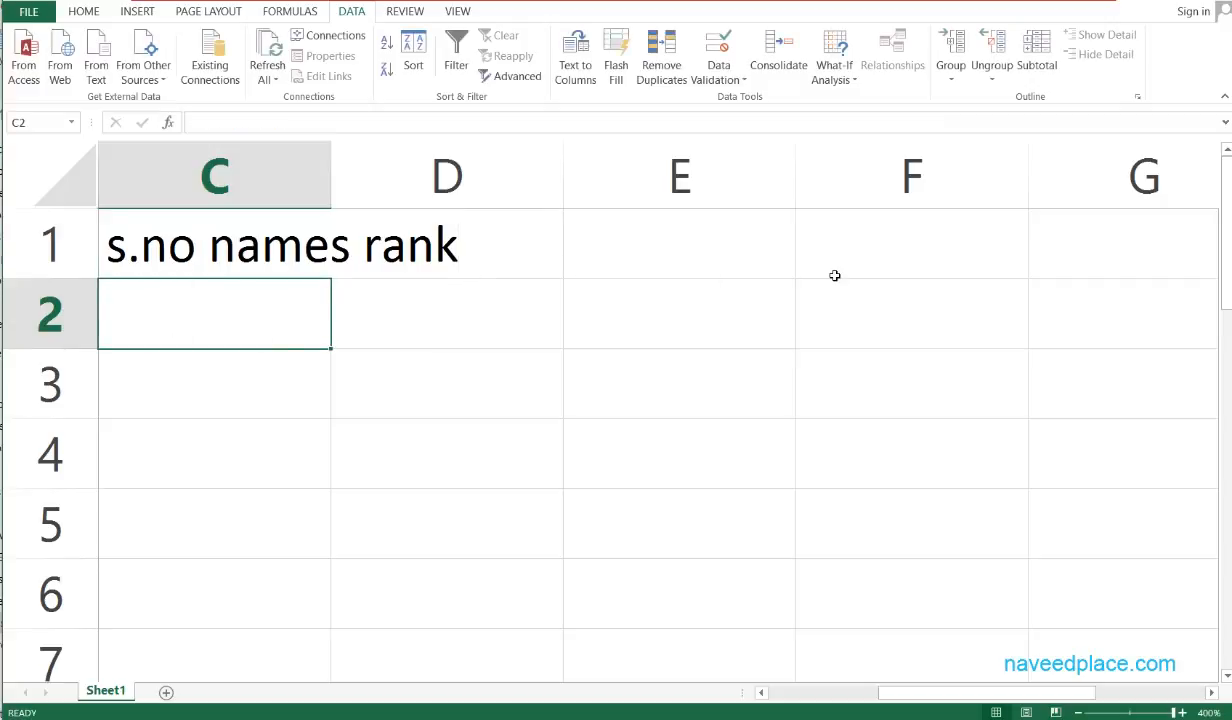
- Split the text in cell C1 into separate columns with Text to Columns, using fixed width and the General format
click(216, 233)
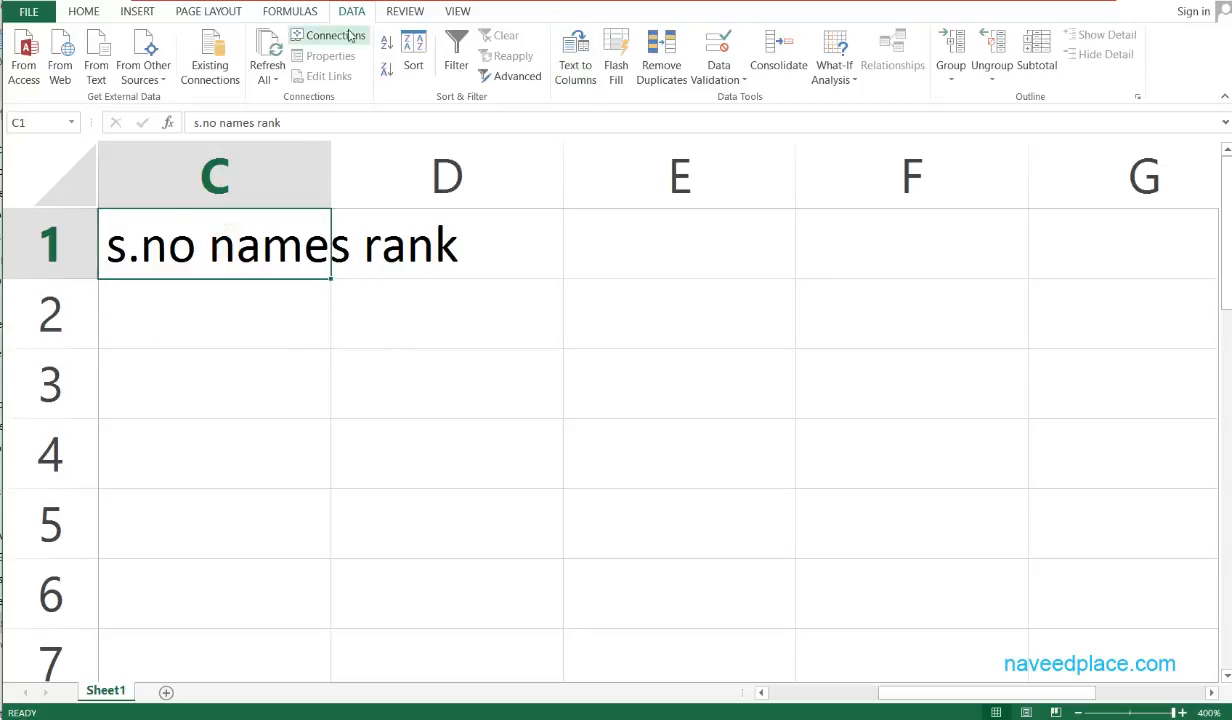
click(564, 86)
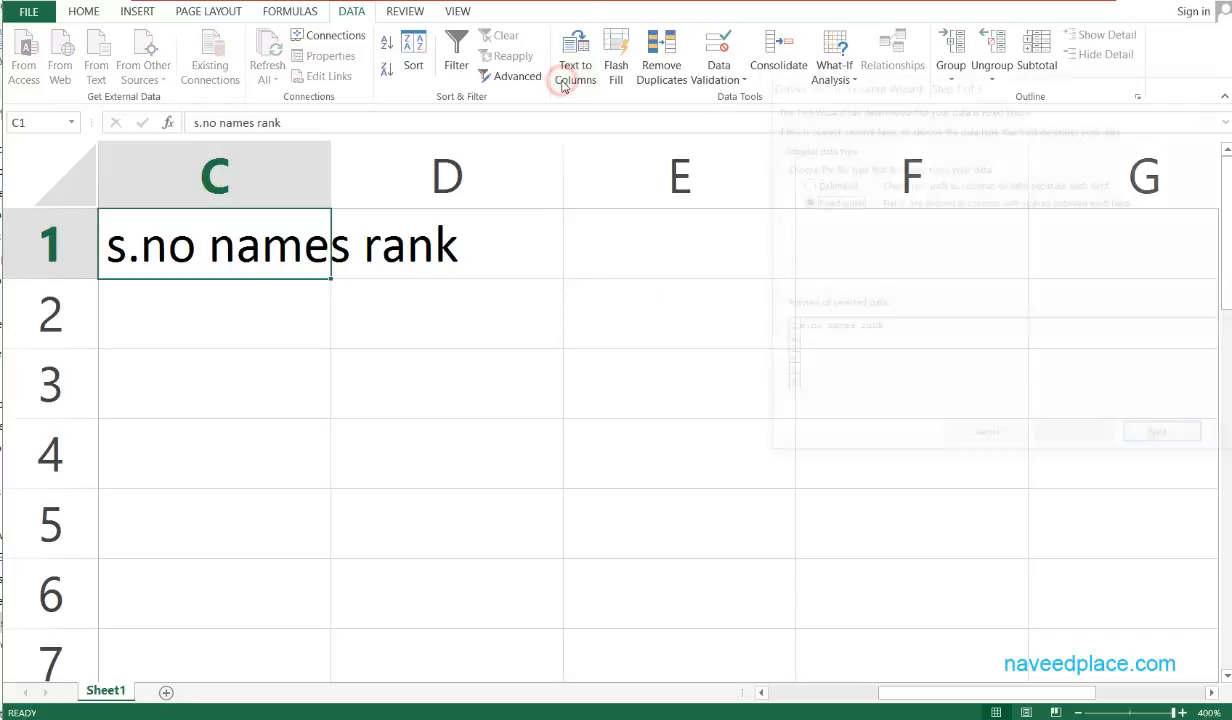
drag(800, 75, 449, 78)
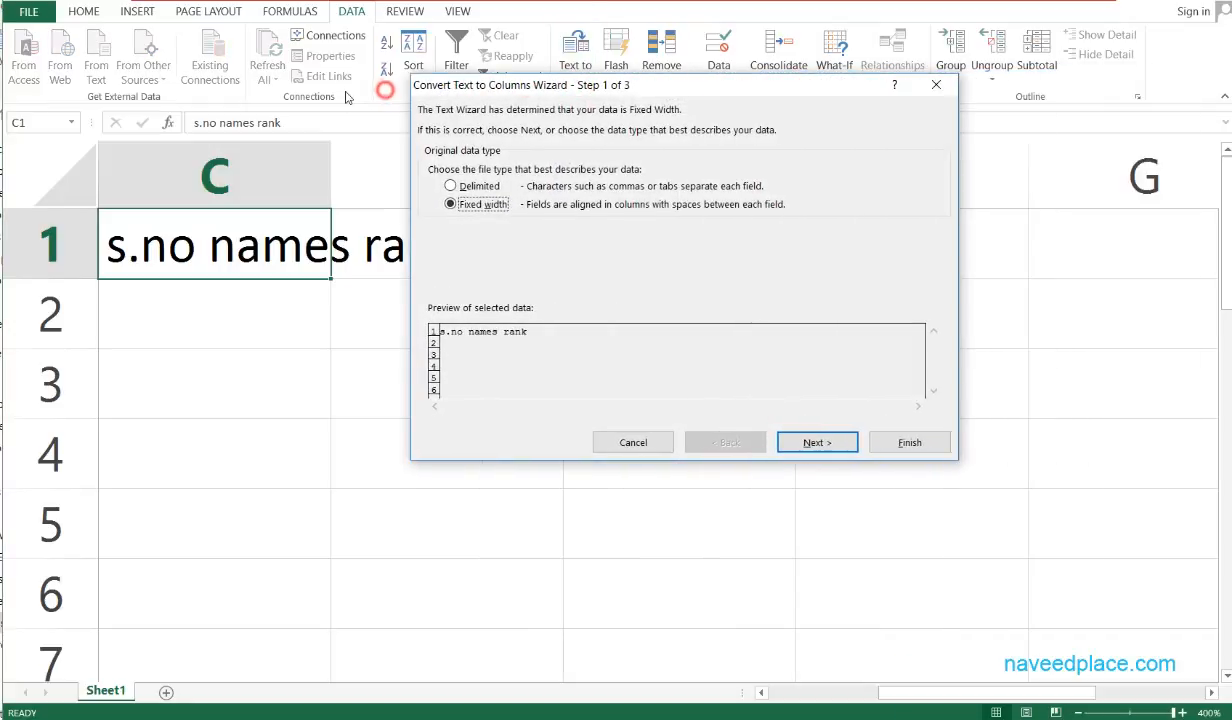
click(822, 443)
click(820, 444)
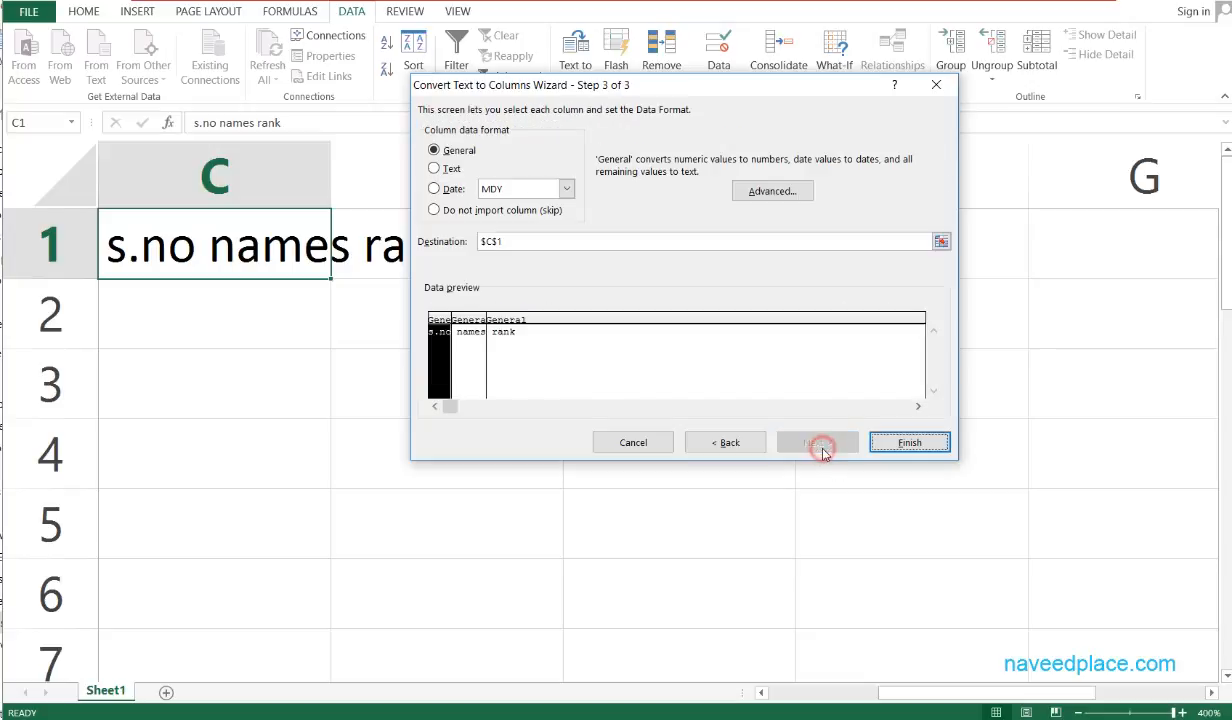
click(909, 443)
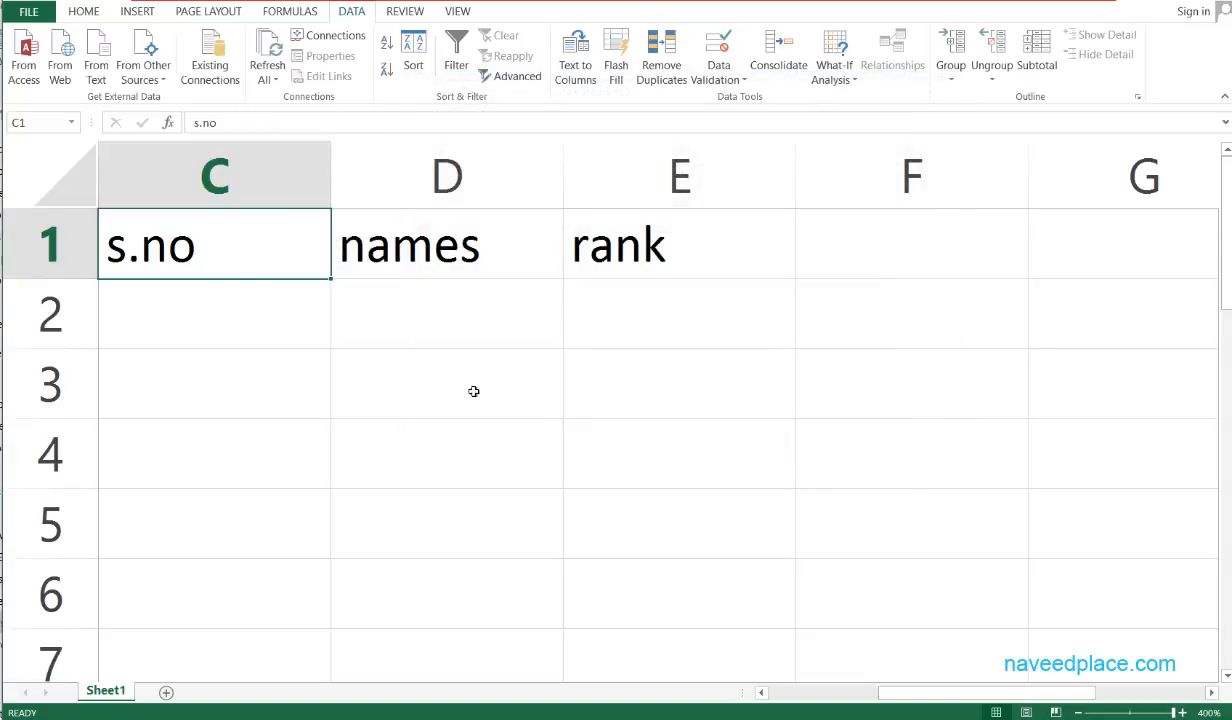
- Check the split headings in C1 to E1, and undo the Text to Columns conversion
double_click(220, 262)
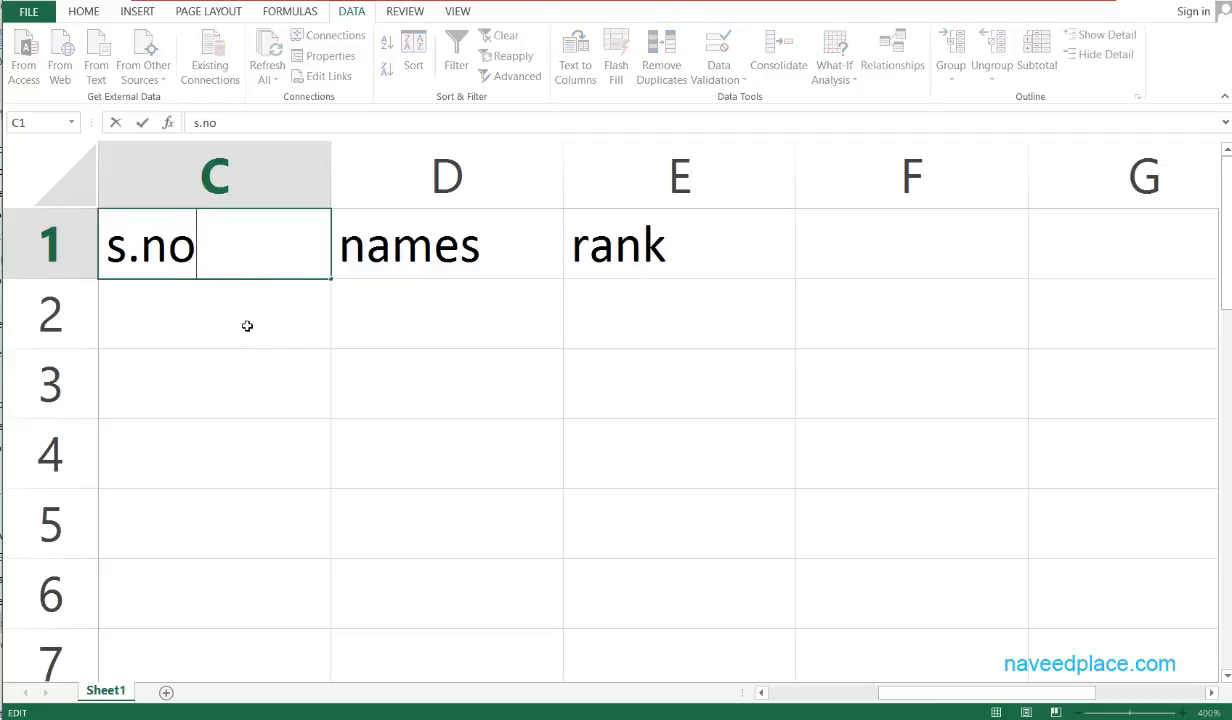
double_click(496, 255)
click(705, 249)
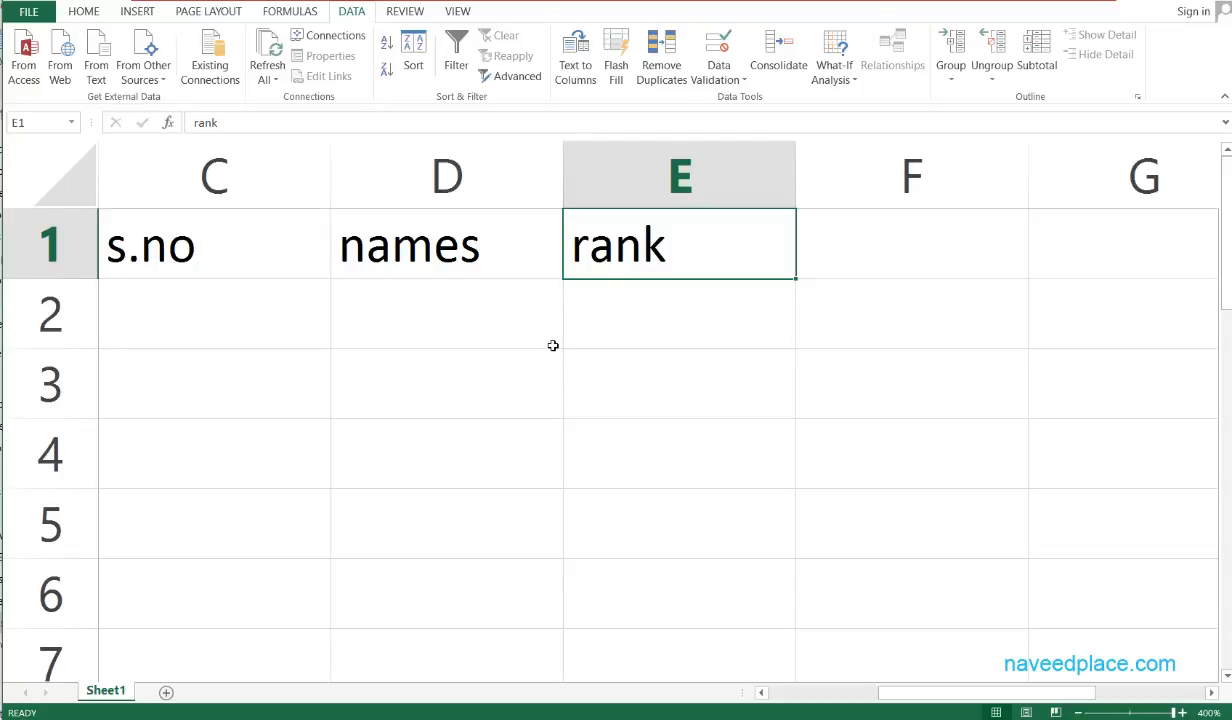
click(166, 321)
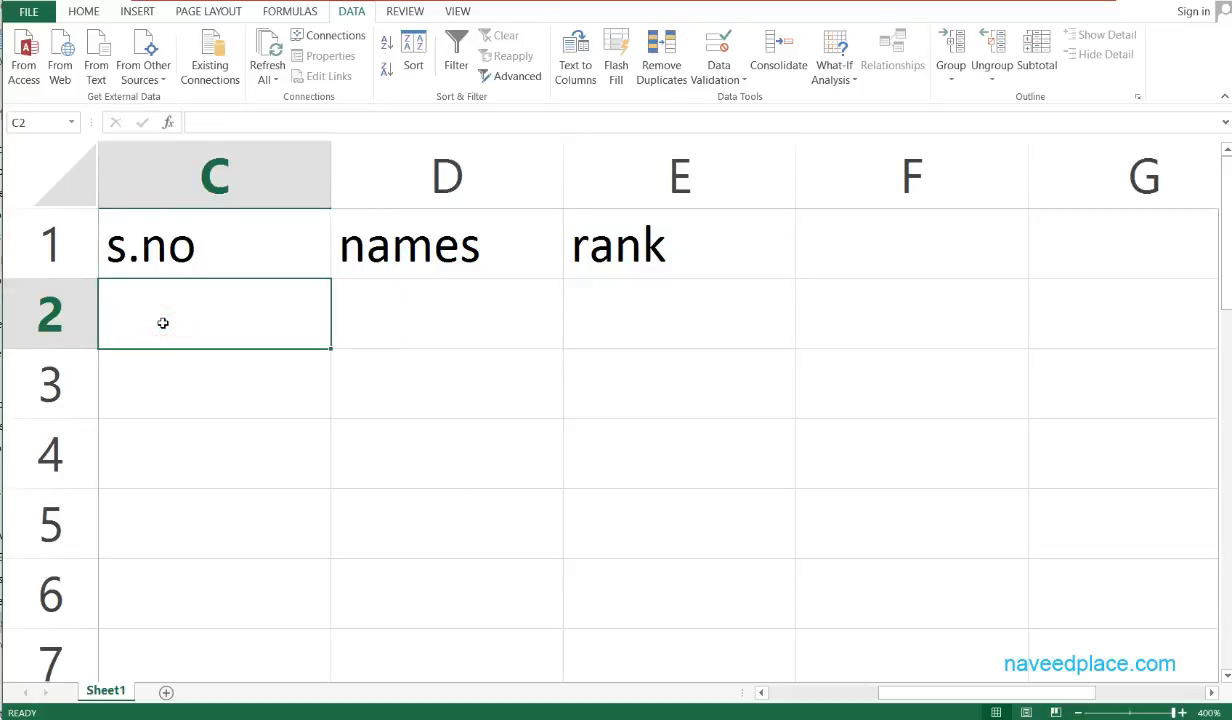
key(ctrl+z)
key(ctrl+z)
key(ctrl+z)
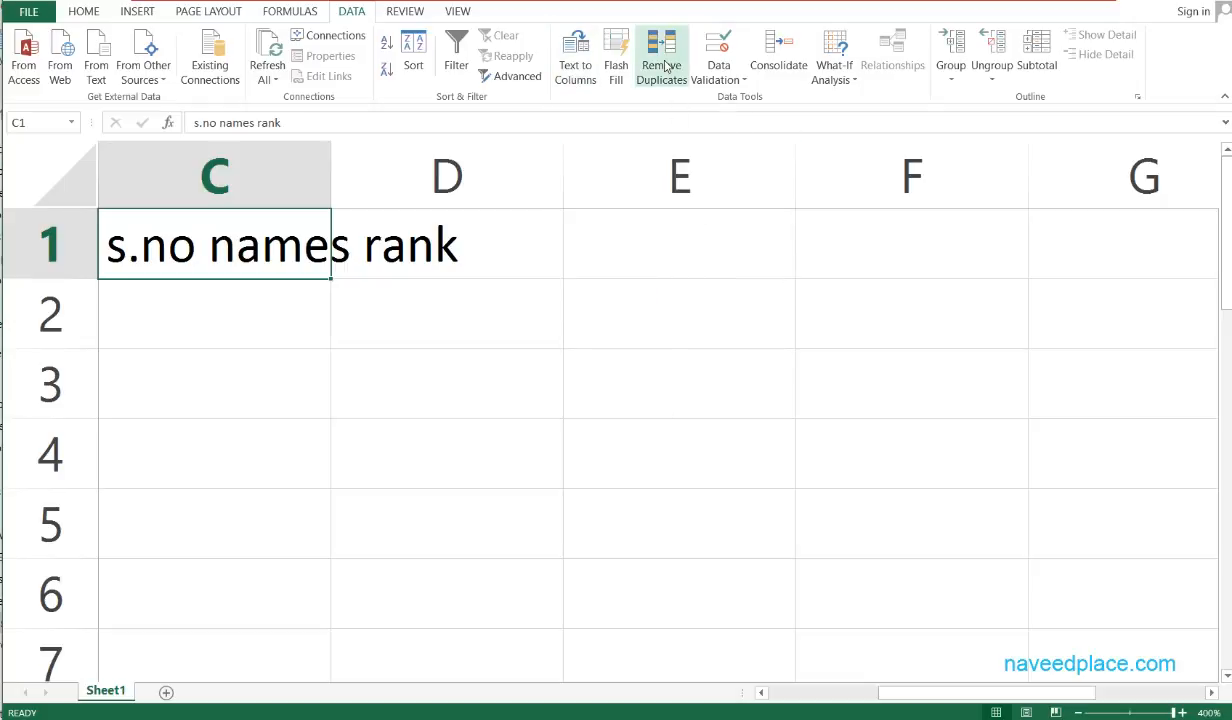
- Enter the same first name in cells C2 and C3 as duplicate data
click(222, 343)
text(naveed)
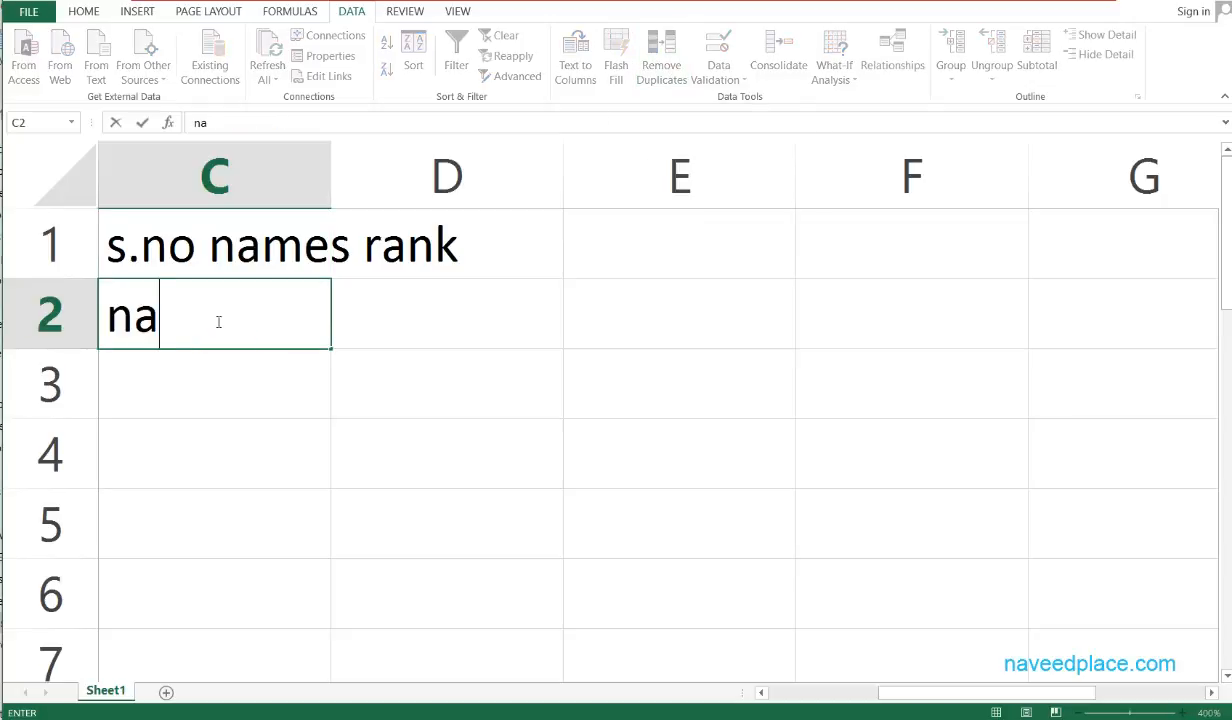
key(Return)
key(Return)
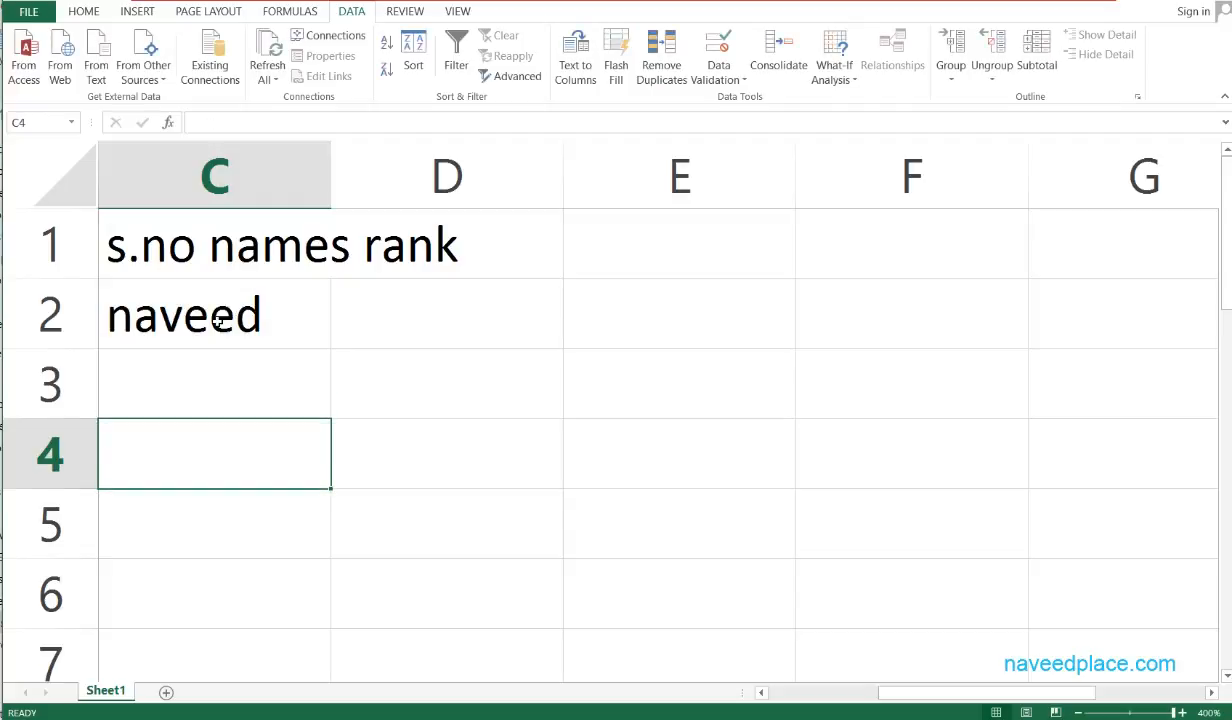
key(Up)
text(naveed)
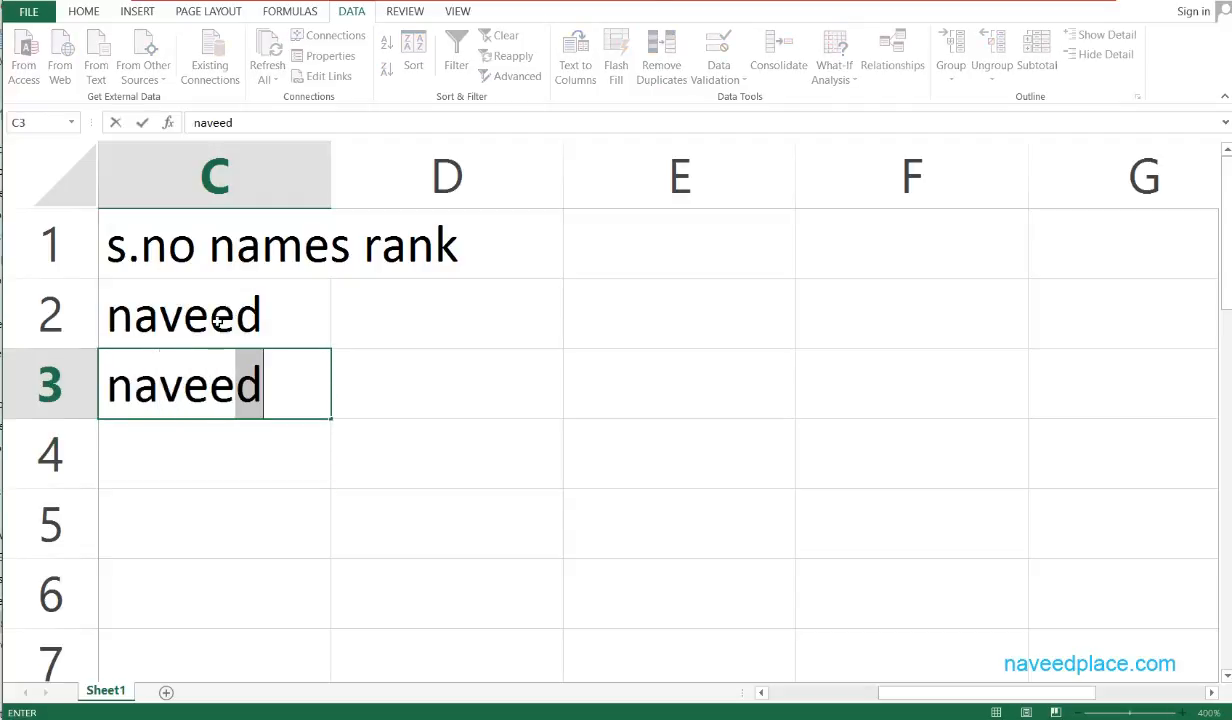
key(Return)
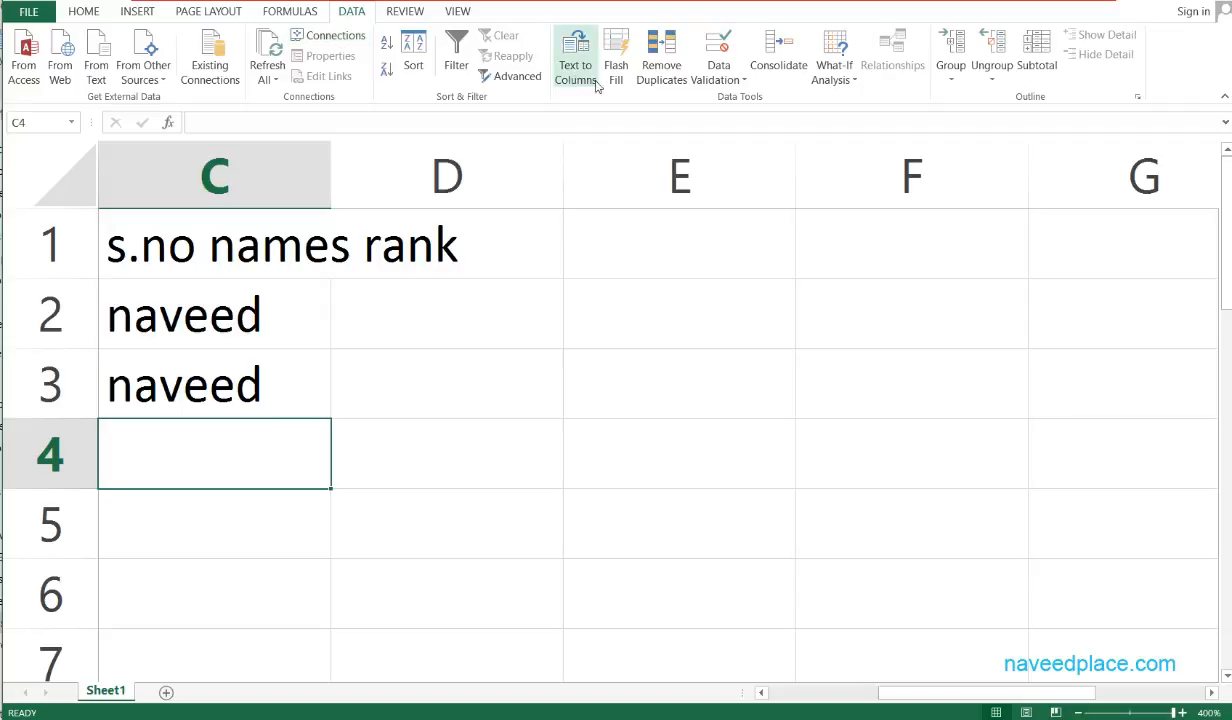
- Remove the duplicate values from column C, treating the data as having no headers
click(655, 60)
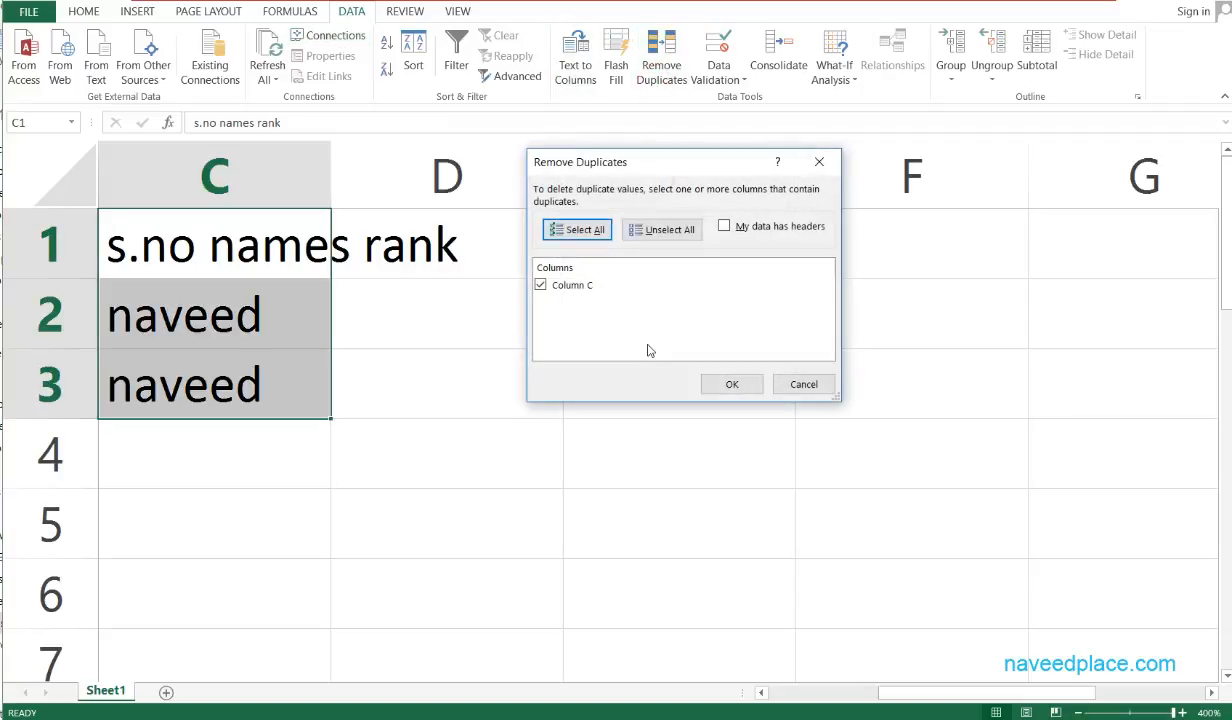
click(727, 389)
click(597, 403)
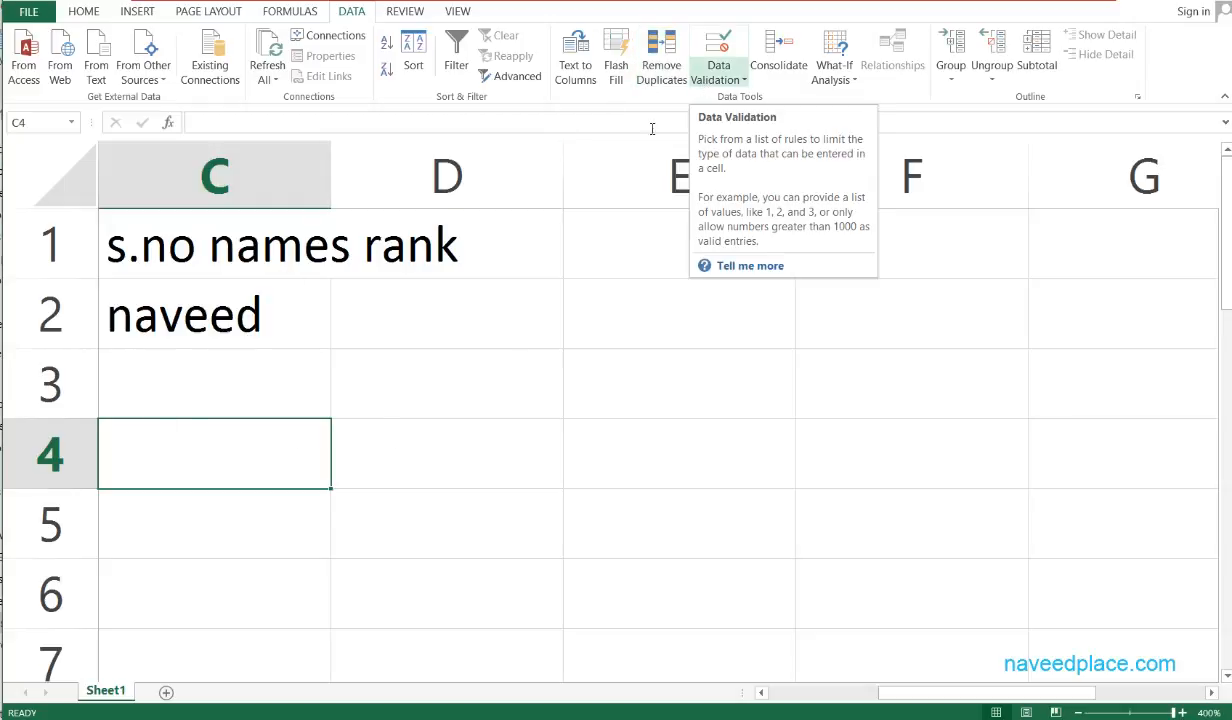
- Re-enter the first name in cell C3, and undo all the entries until column C is empty
click(303, 367)
text(naveed)
key(Return)
key(ctrl+z)
key(ctrl+z)
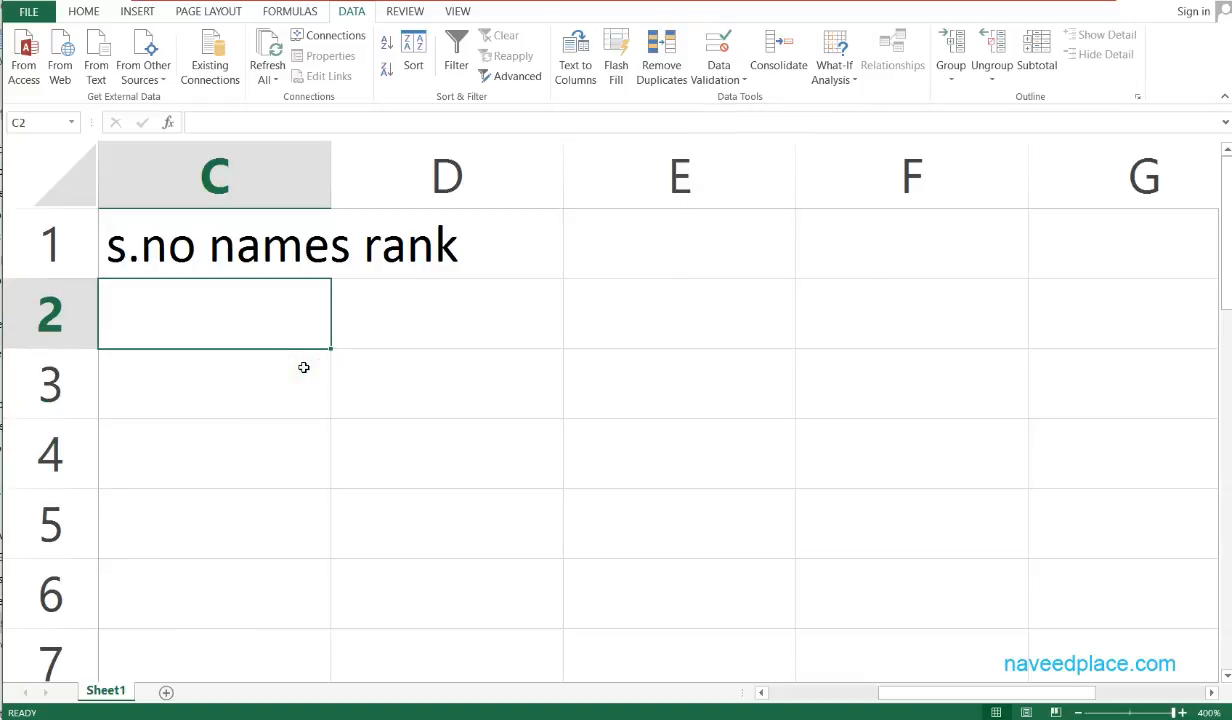
key(ctrl+z)
key(ctrl+z)
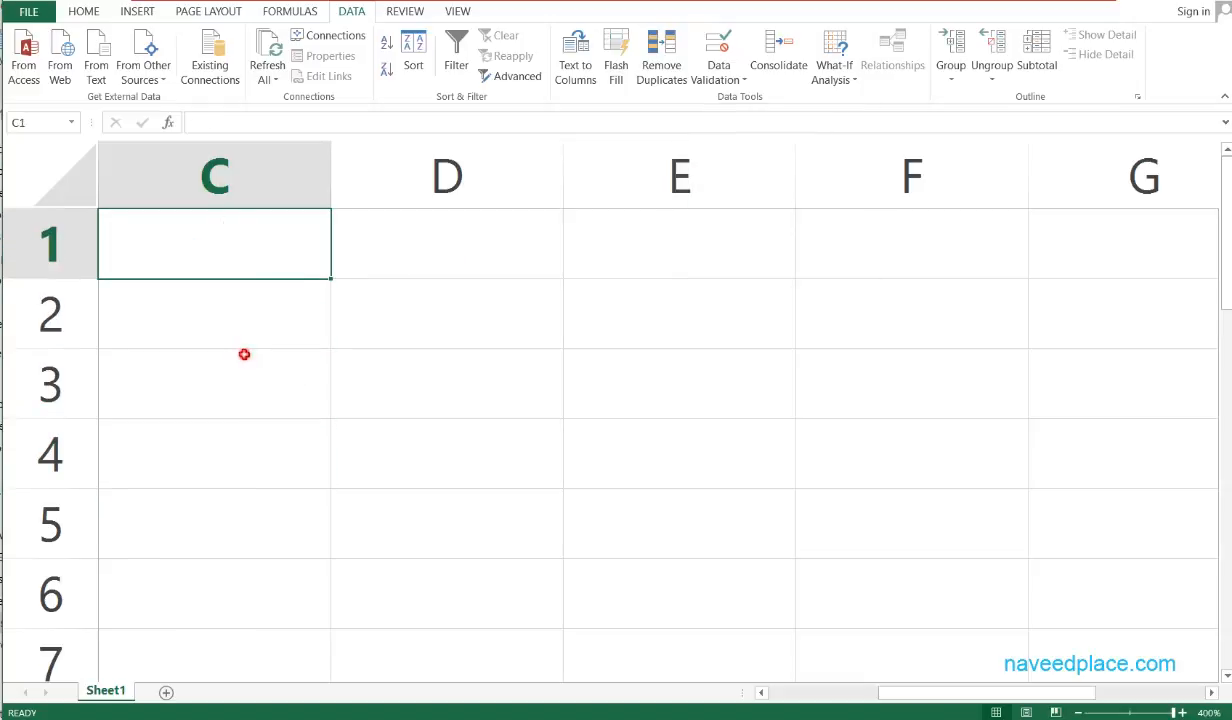
- Open Data Validation for cells C1:C6 and review its input message settings and allowed value types
drag(250, 242, 246, 579)
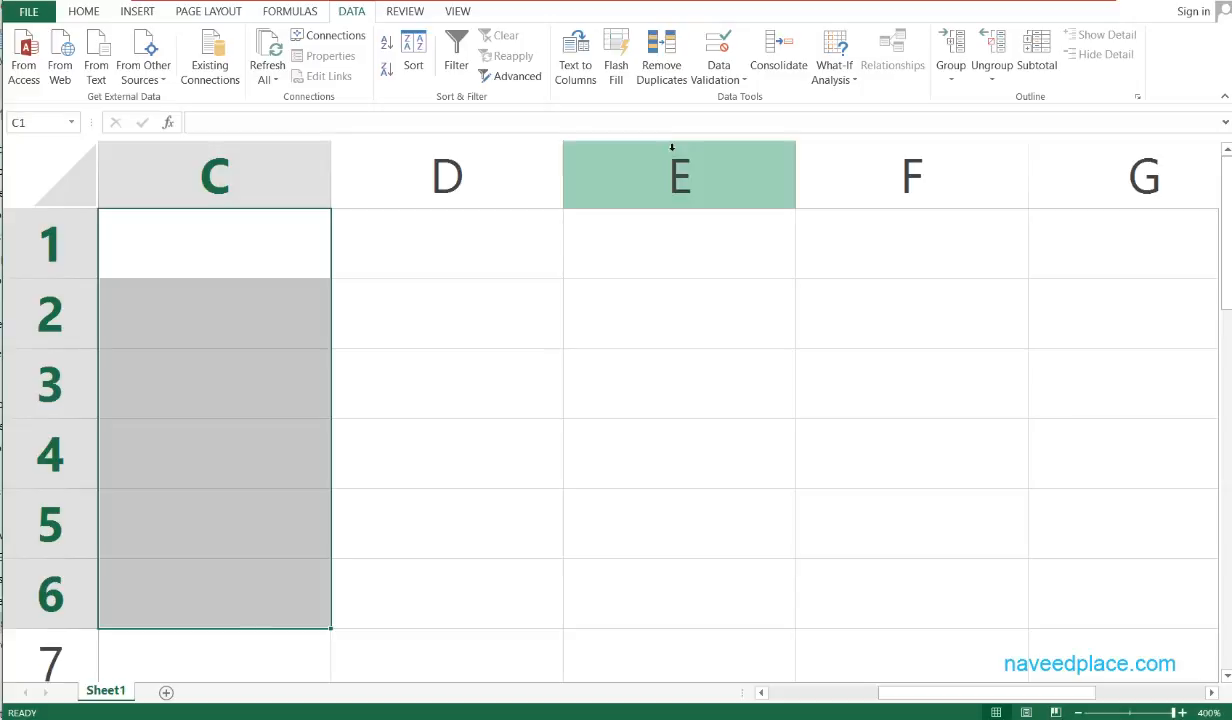
click(716, 67)
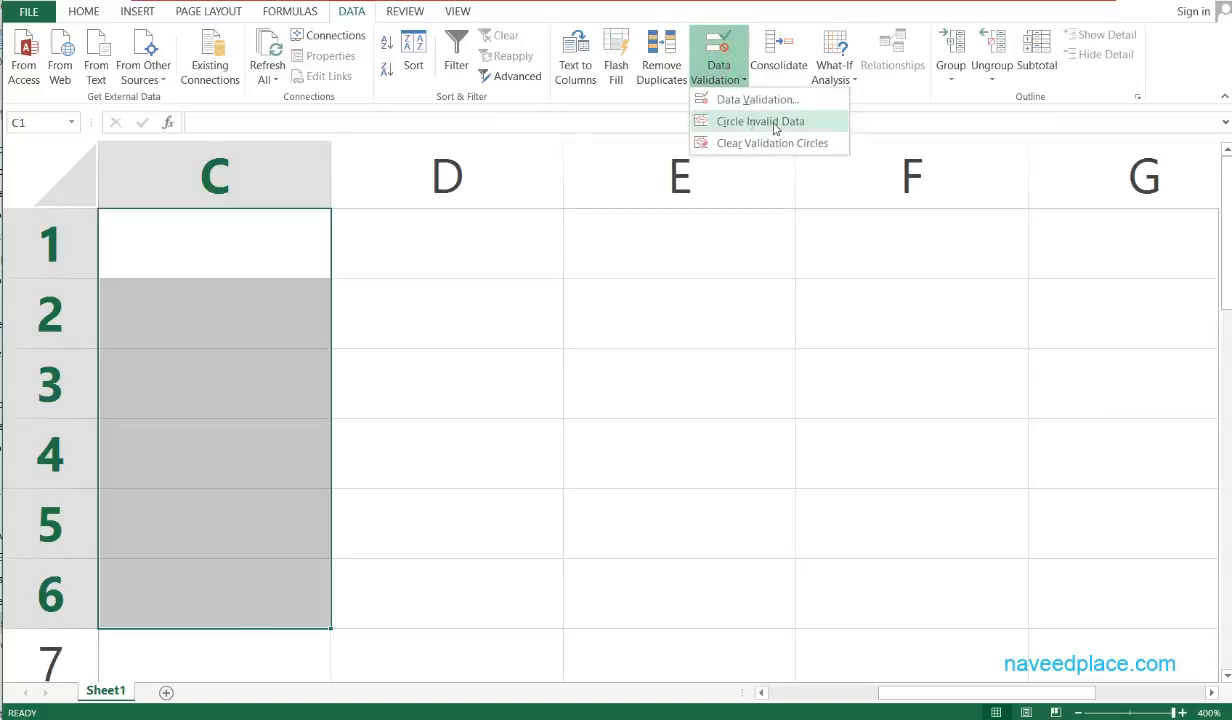
click(748, 104)
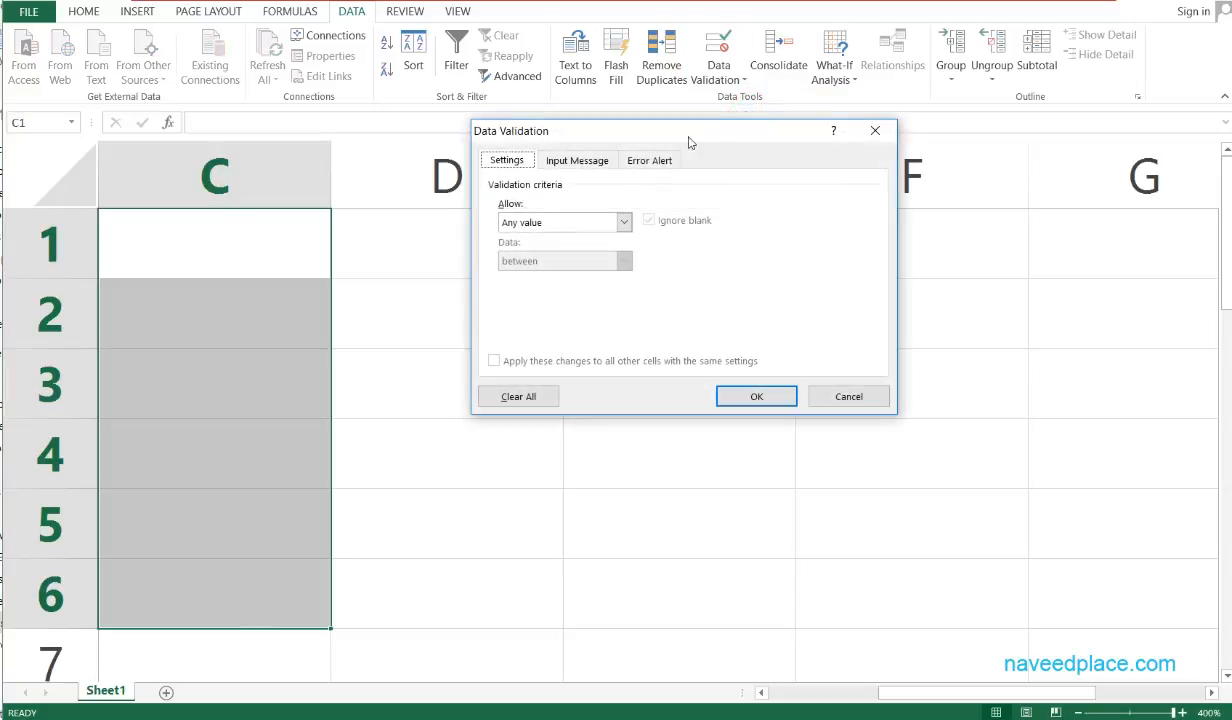
drag(599, 138, 534, 210)
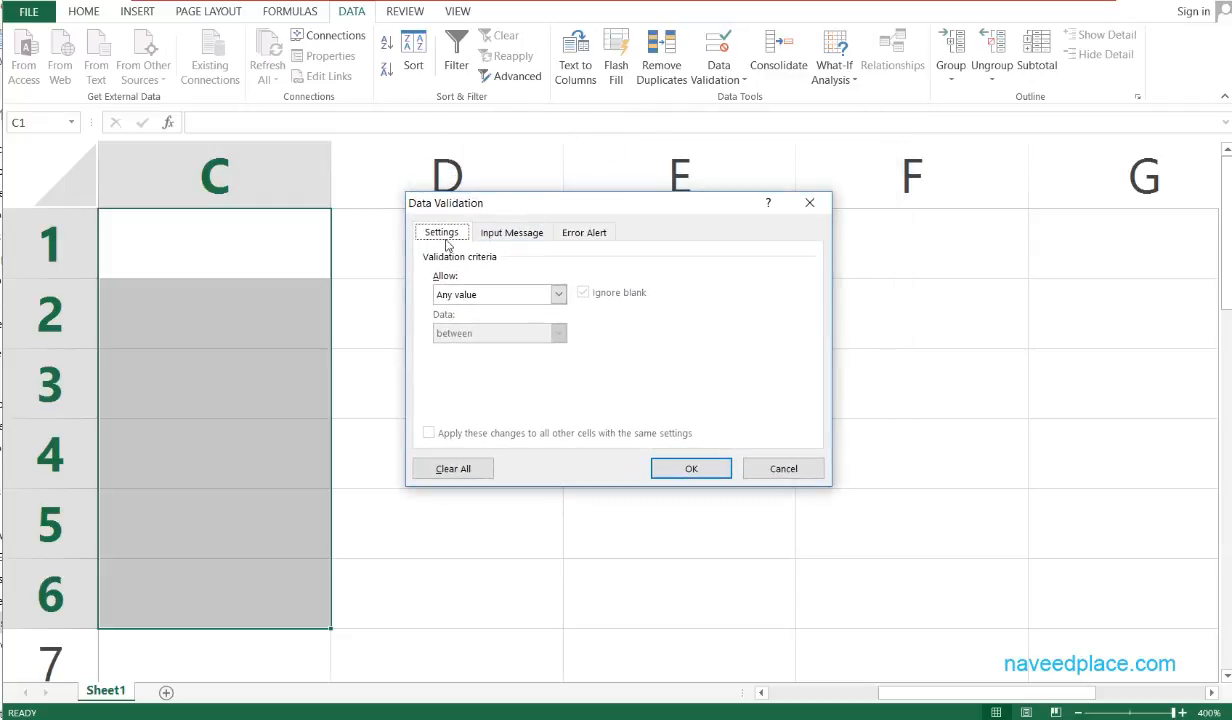
click(508, 236)
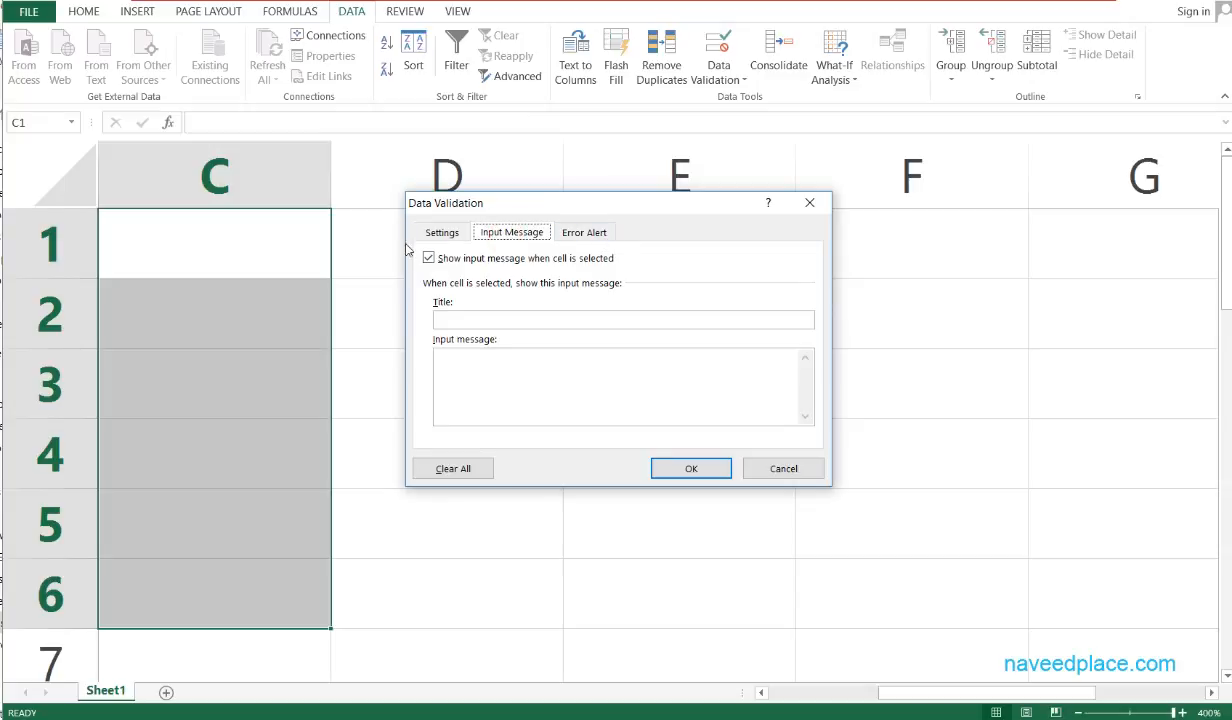
click(440, 231)
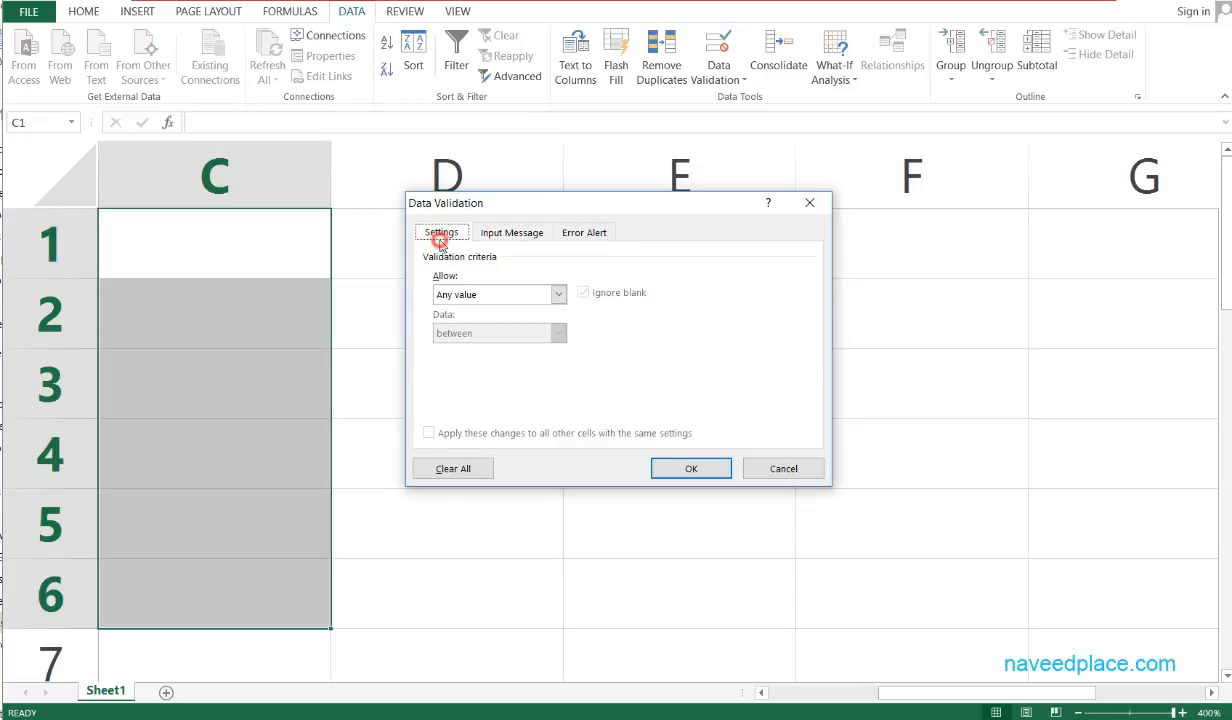
click(545, 294)
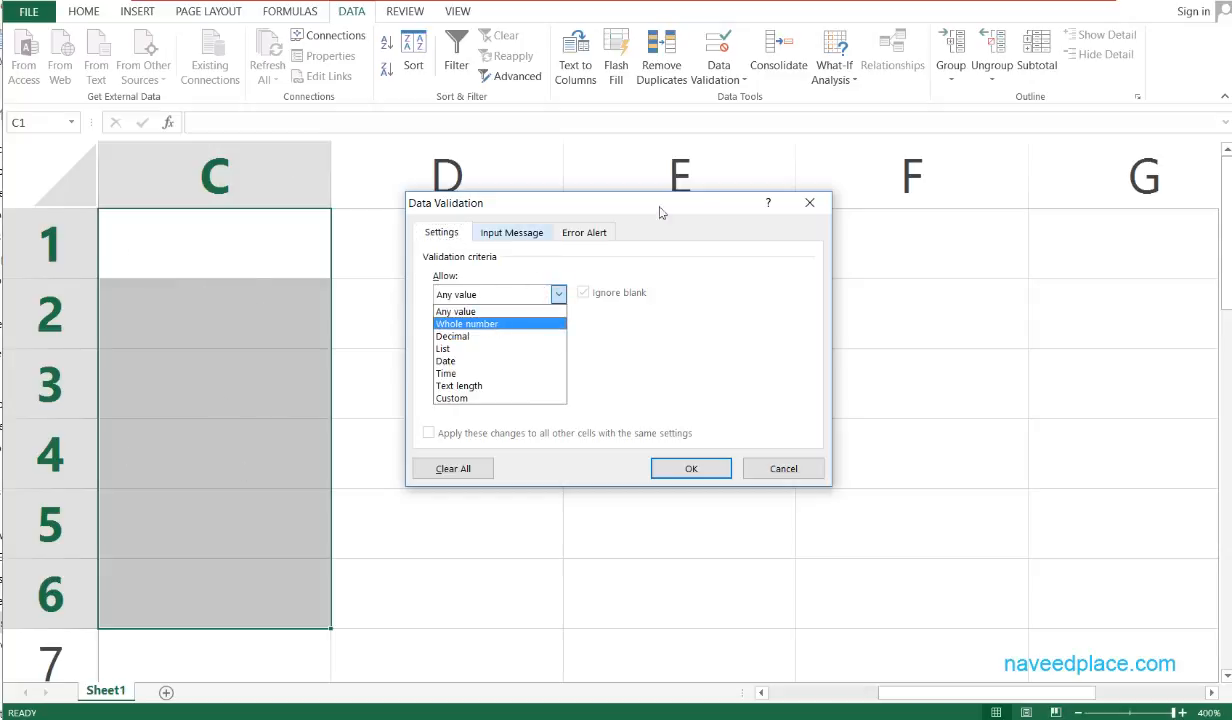
click(805, 202)
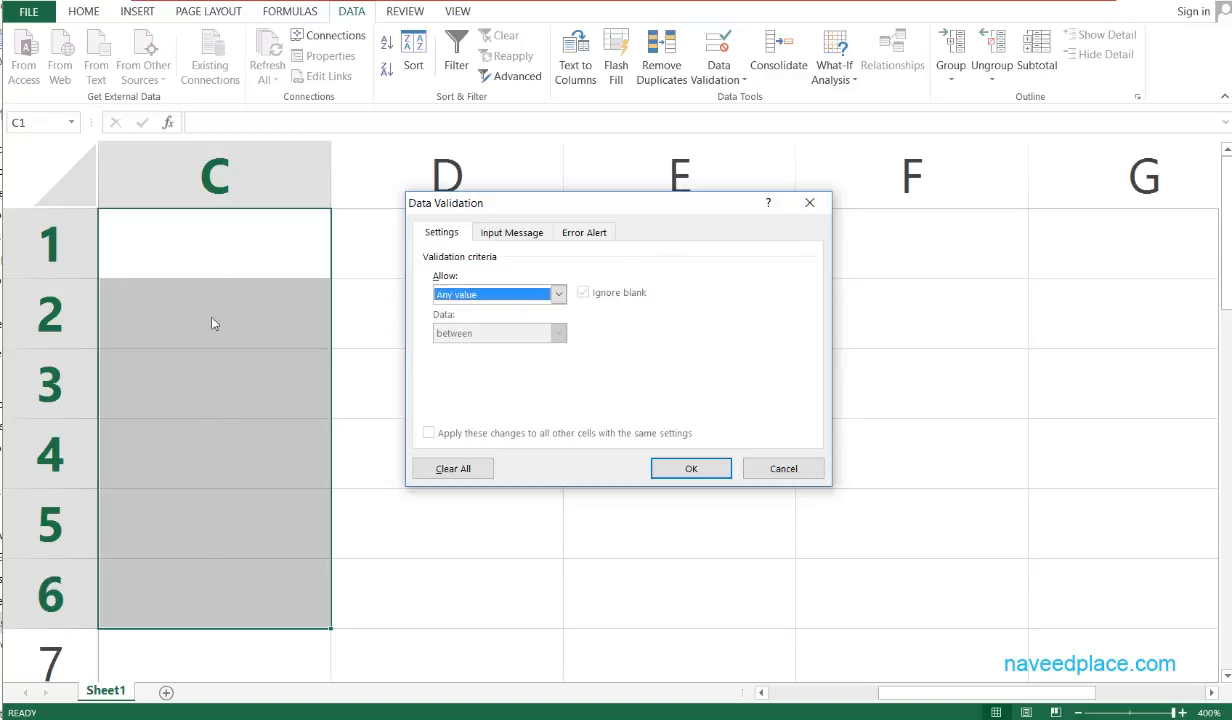
- Restrict cells C1:C6 to whole numbers between a minimum of 1 and a maximum of 3
click(530, 292)
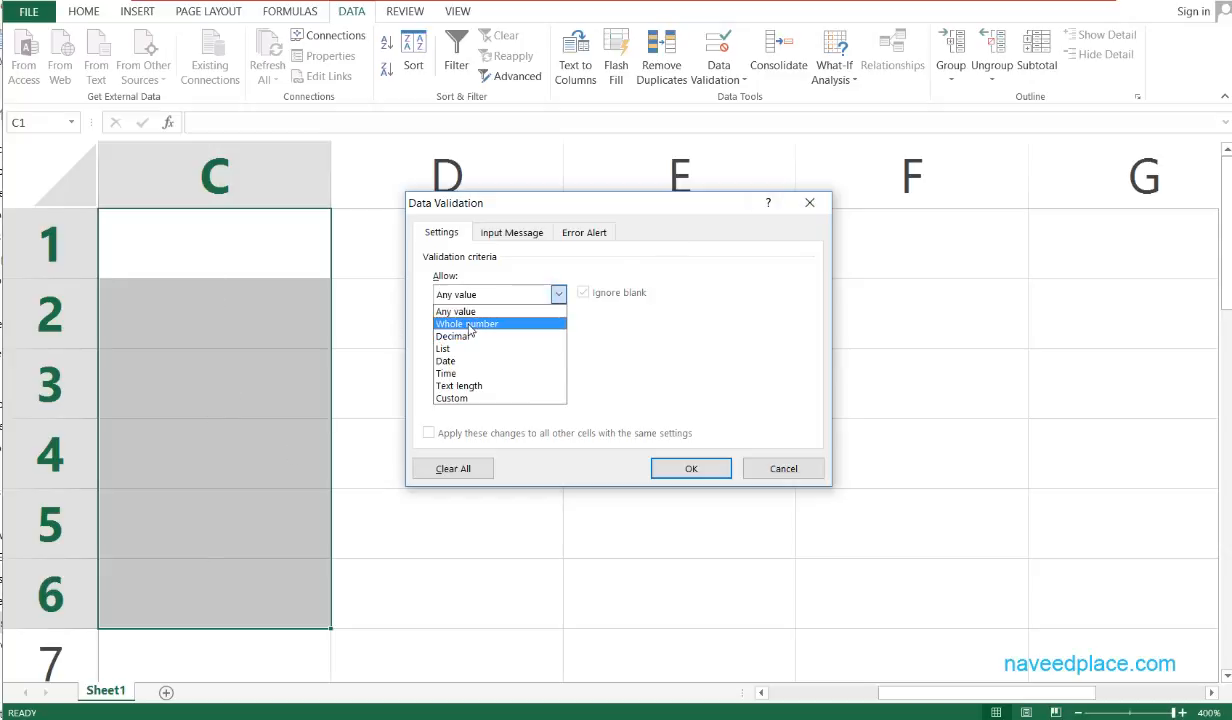
click(524, 324)
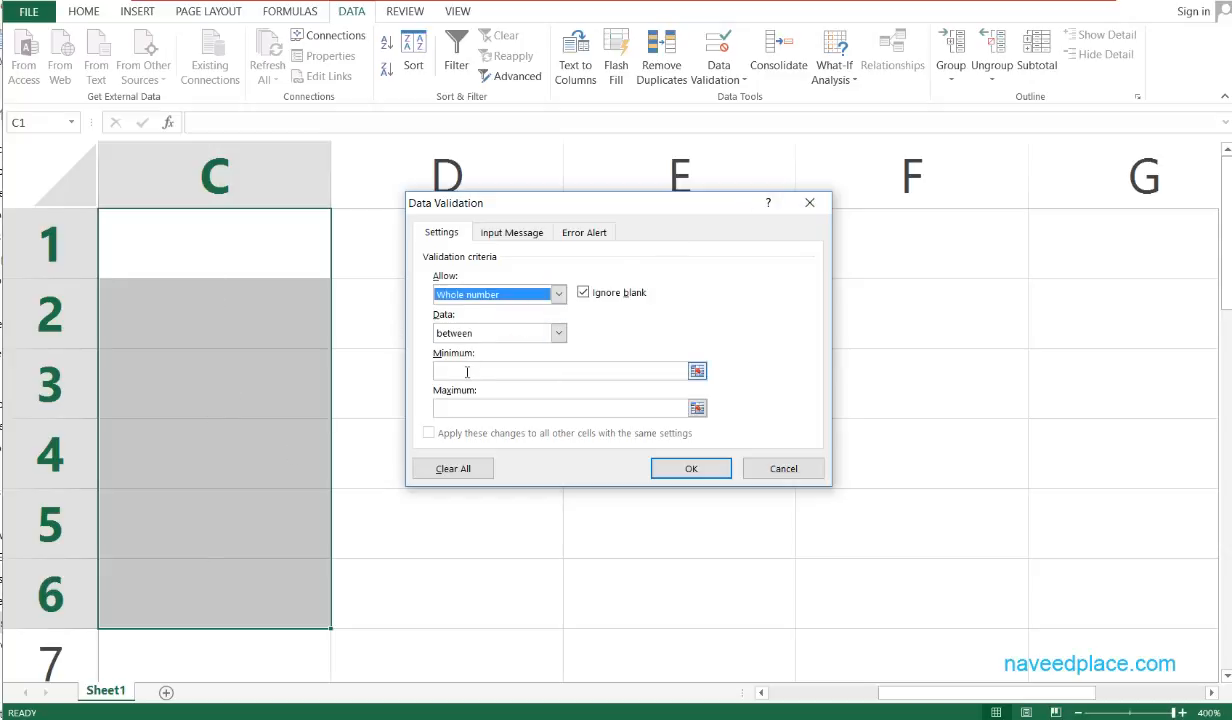
click(467, 371)
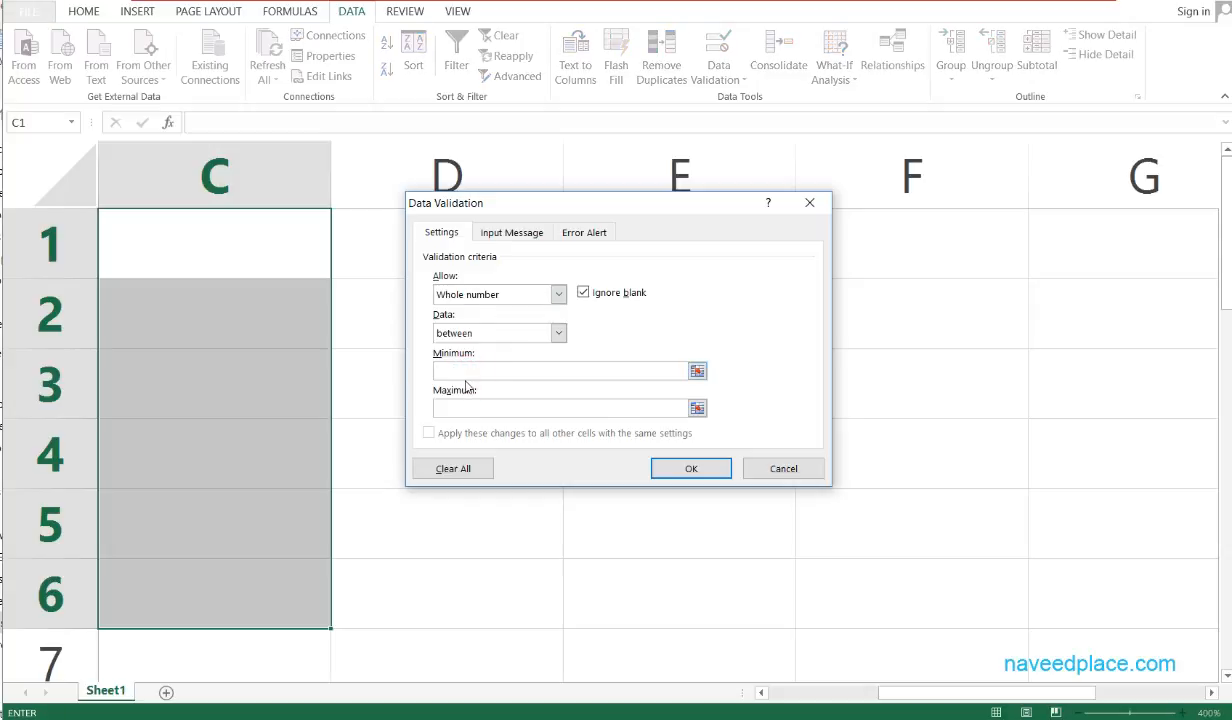
click(474, 410)
click(720, 467)
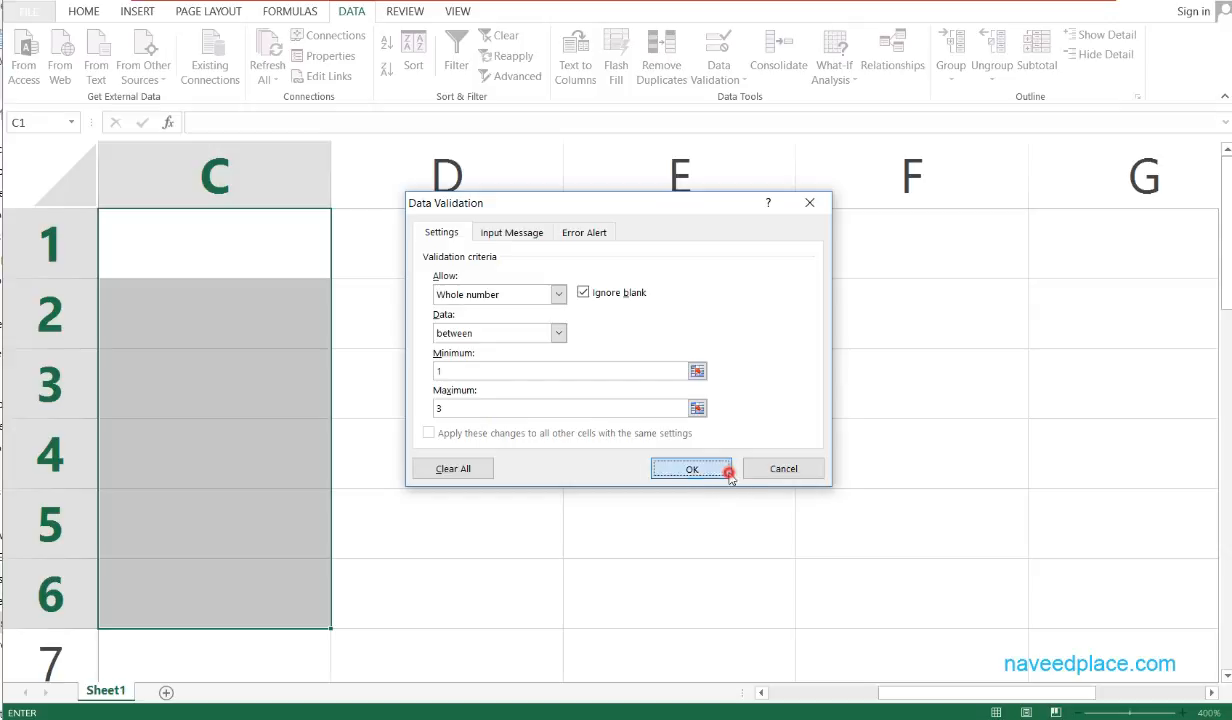
- Enter the allowed values 1, 2 and 3 in cells C1, C2 and C3
click(209, 333)
click(182, 273)
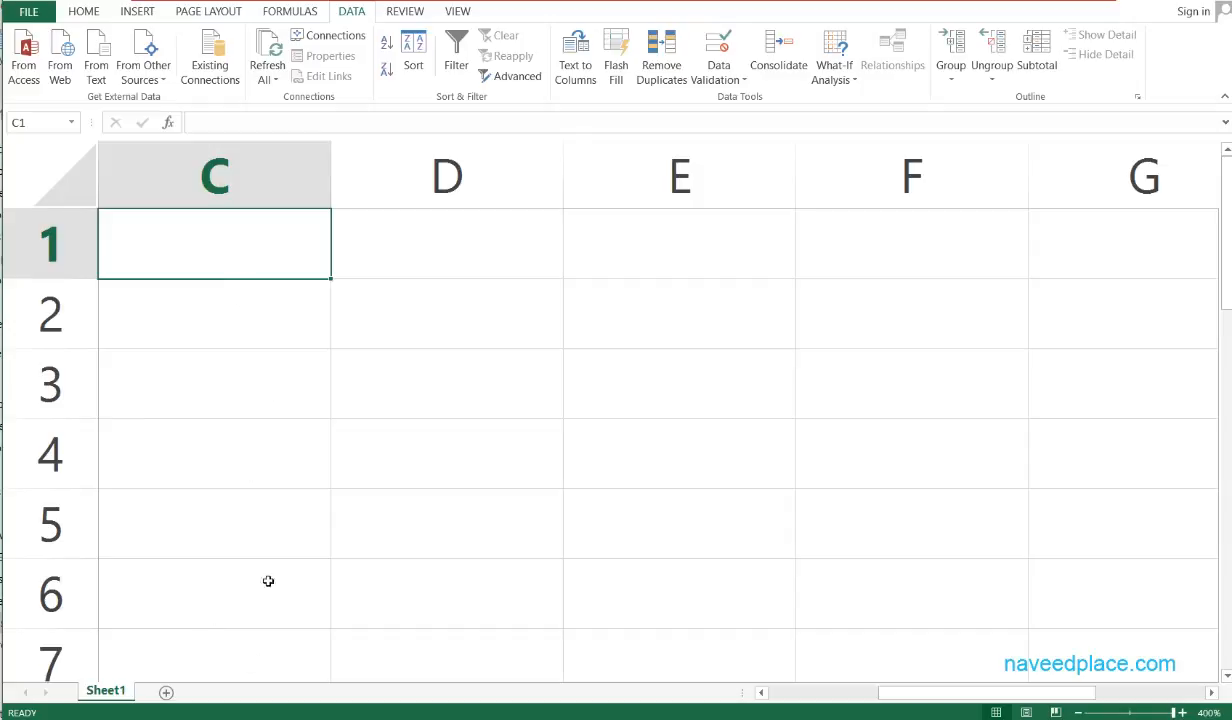
click(257, 648)
click(246, 257)
text(1)
key(Return)
text(2)
key(Return)
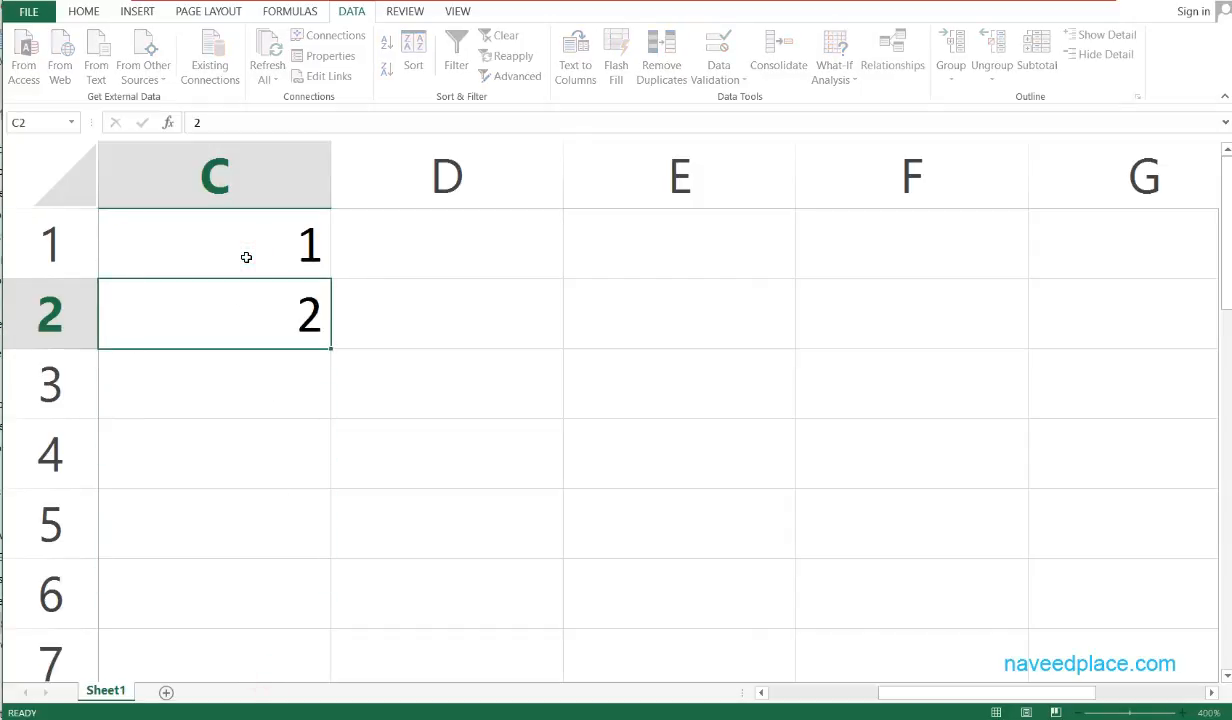
text(3)
key(Return)
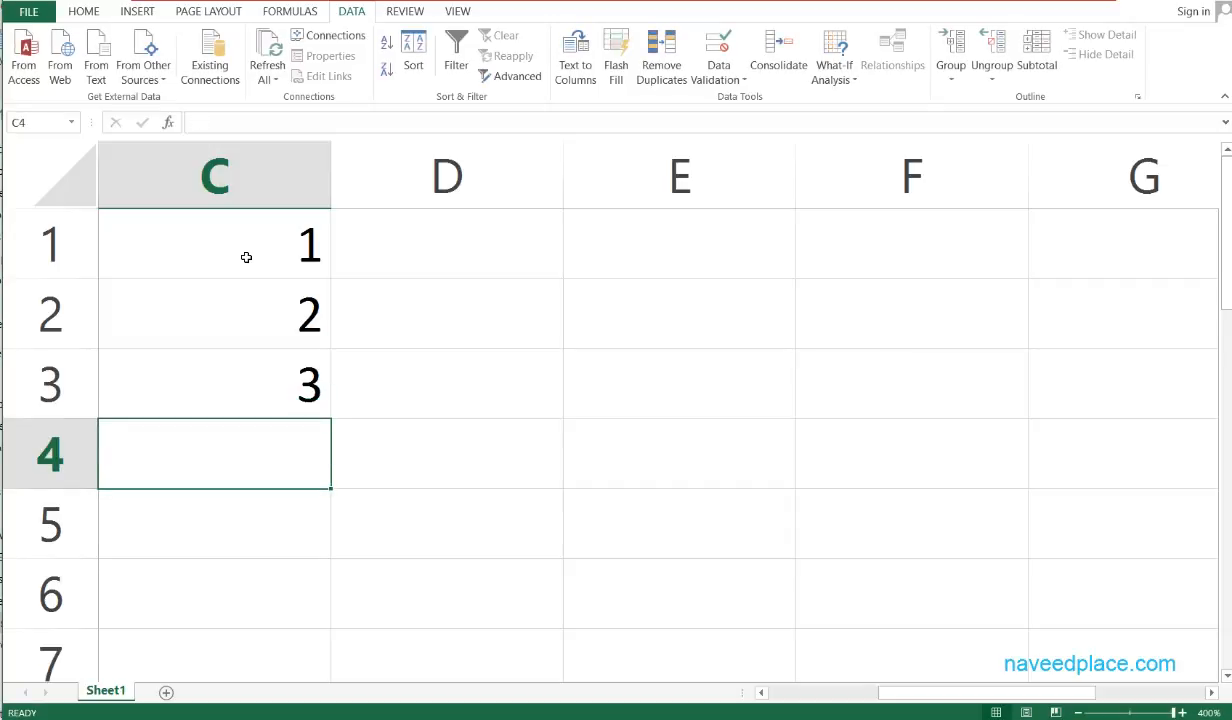
- Try to enter the out-of-range value 4 in cell C4, and dismiss the alert
text(4)
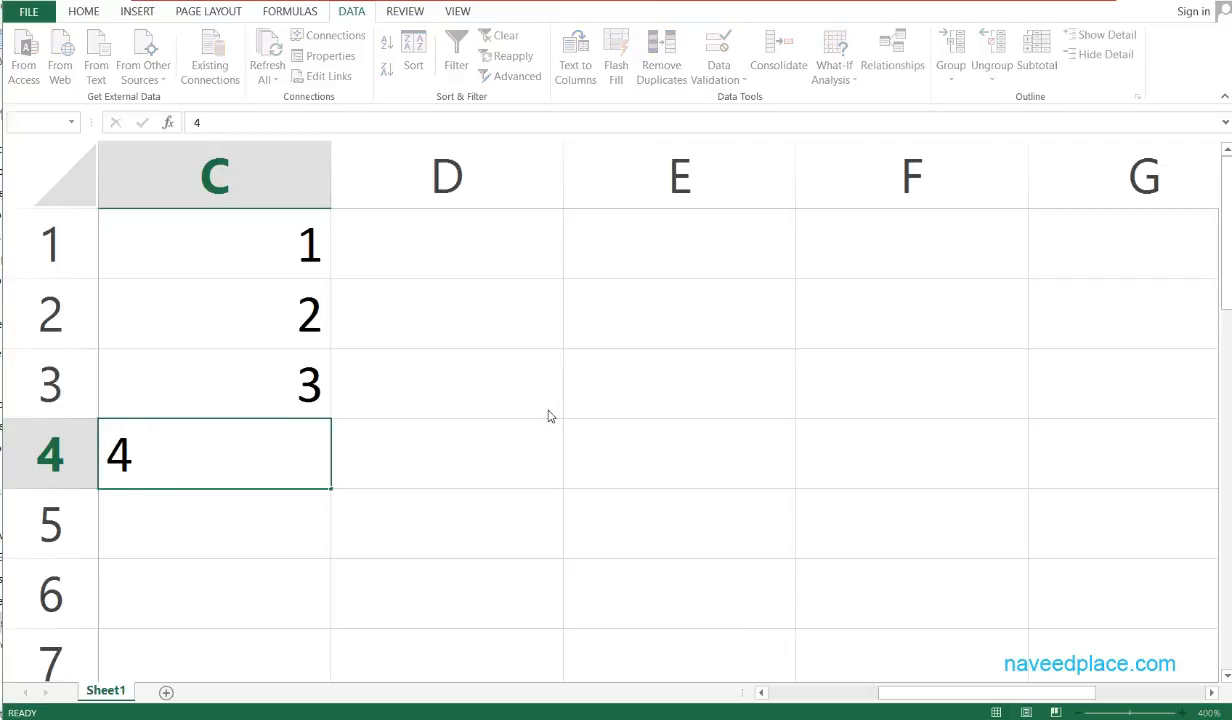
key(Return)
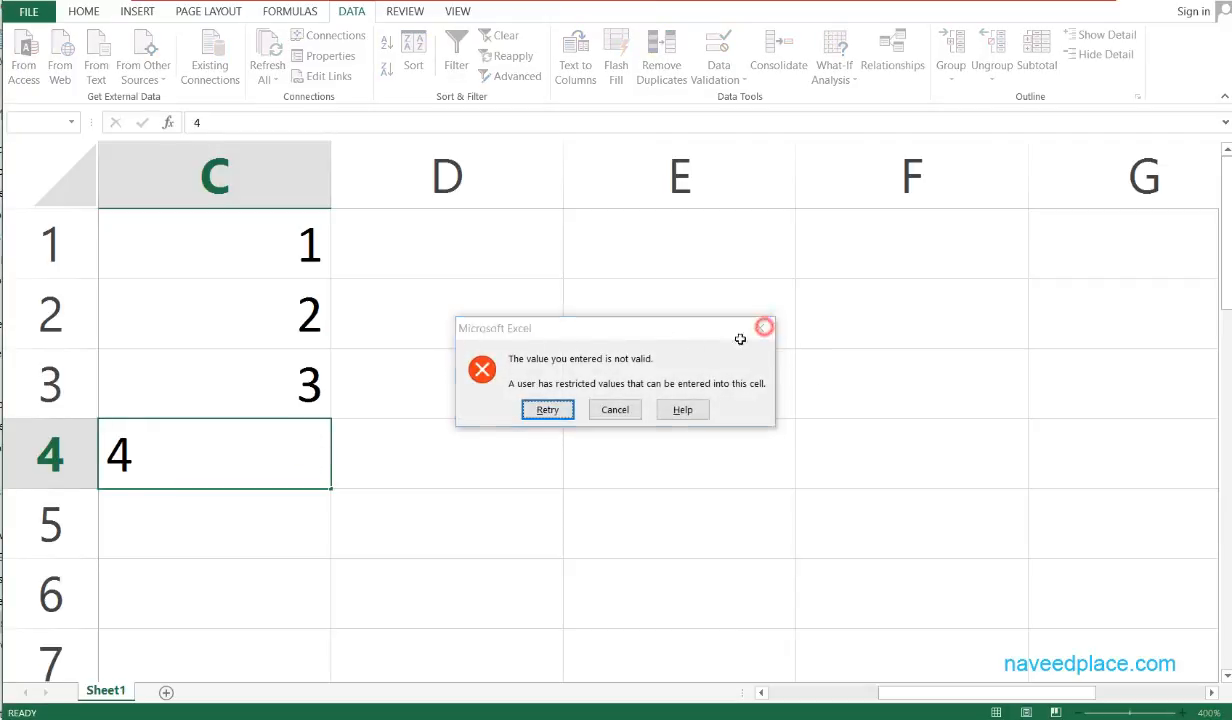
click(760, 328)
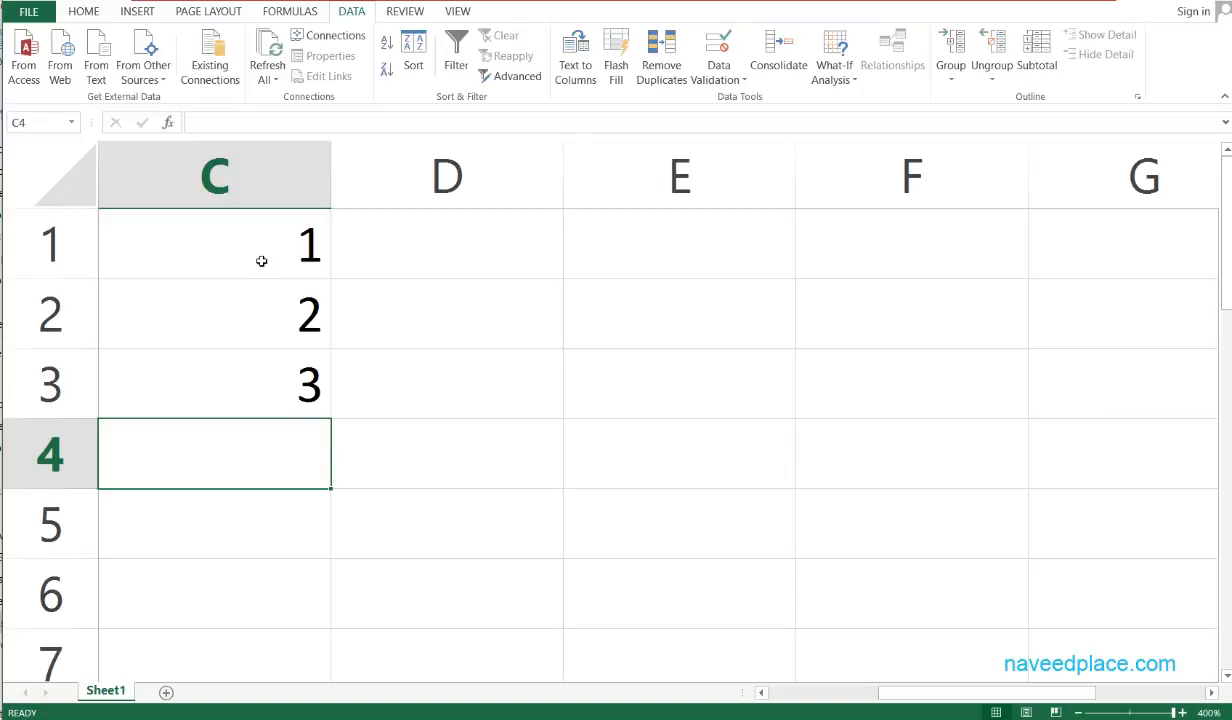
- Open Data Validation for the column C cells from C1 through row 7 and review the comparison options for whole numbers
drag(261, 243, 297, 600)
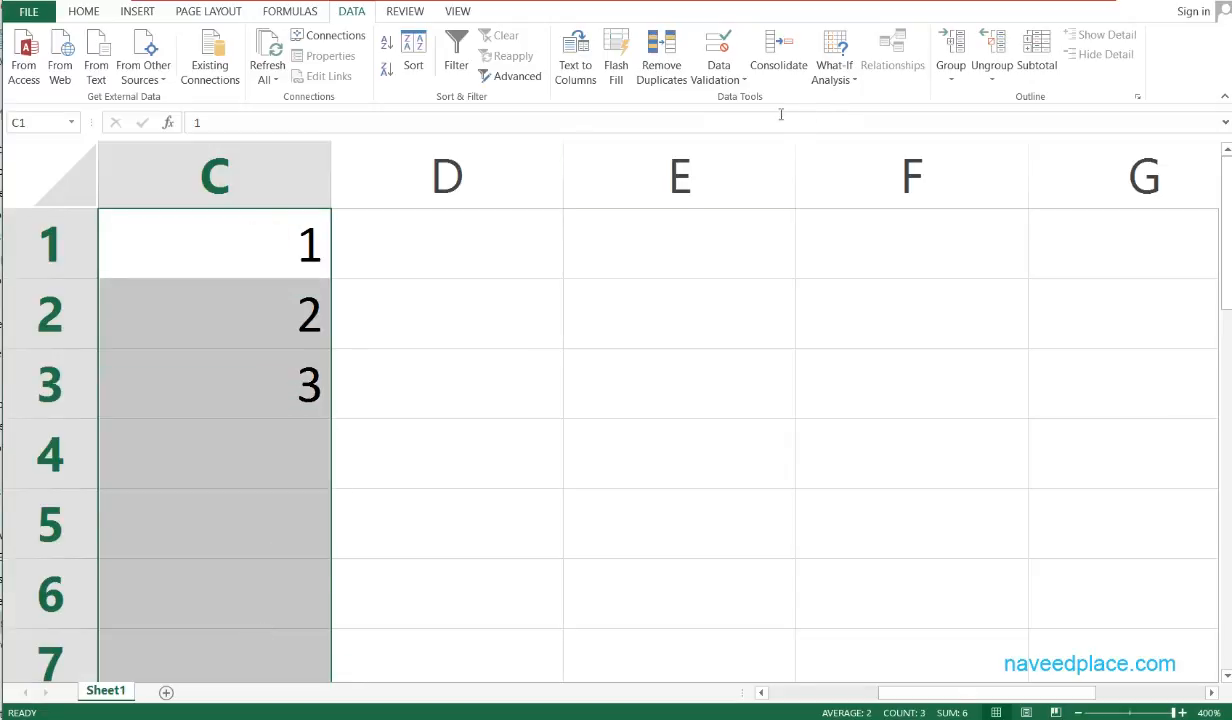
click(835, 70)
click(735, 80)
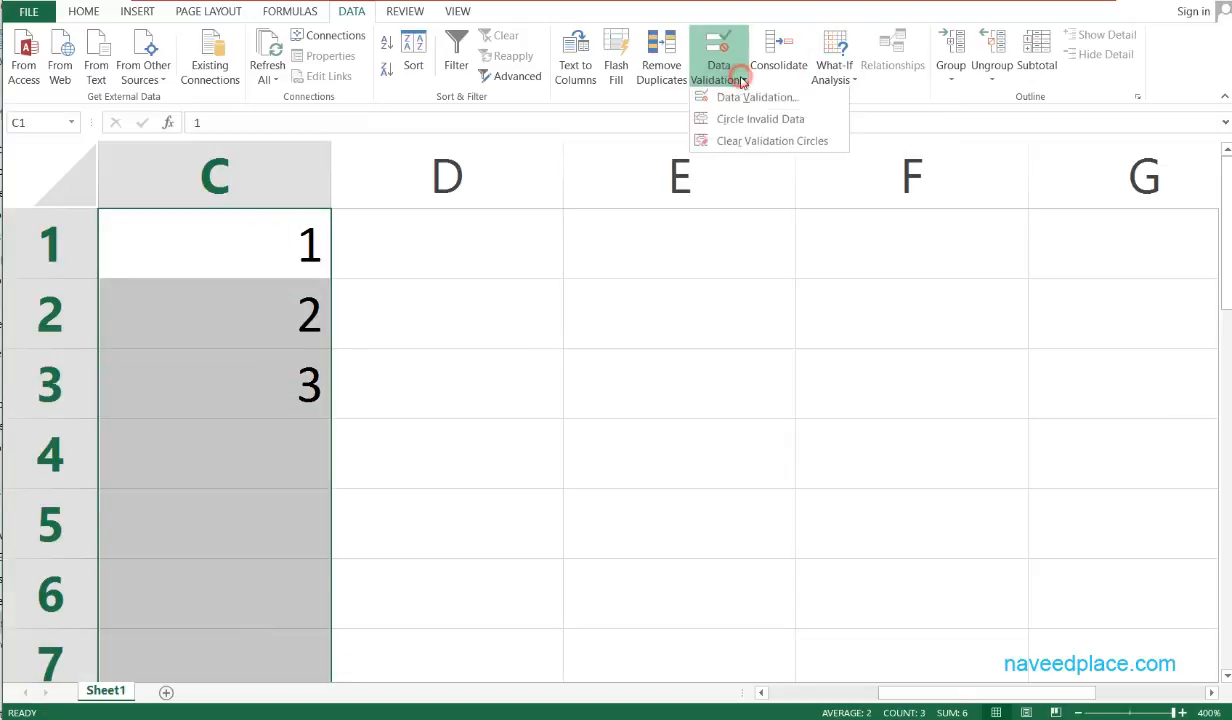
click(742, 100)
click(617, 406)
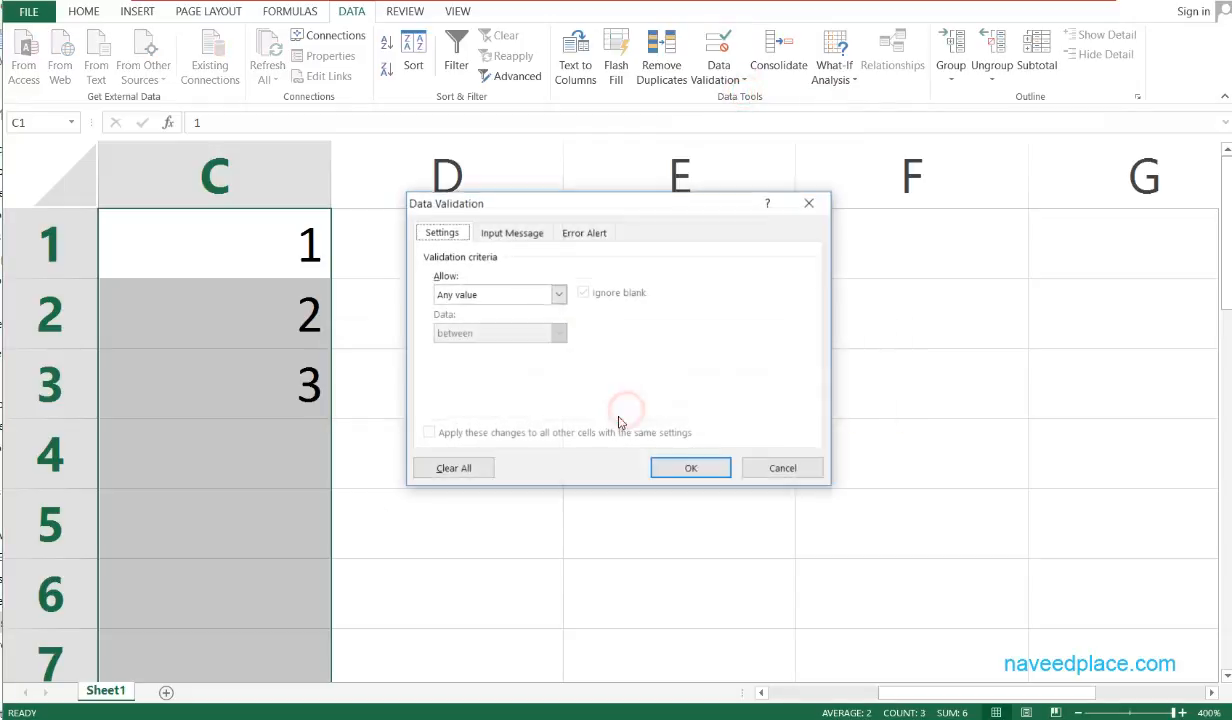
click(557, 294)
click(487, 324)
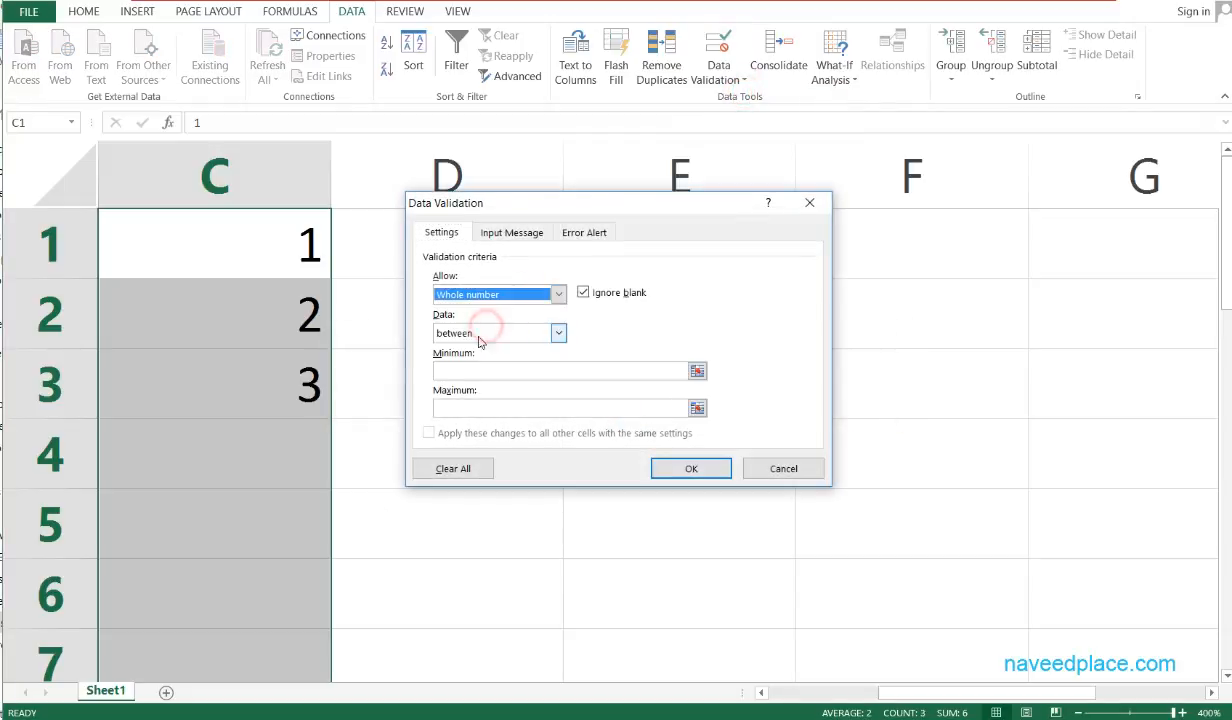
click(558, 333)
click(487, 348)
click(540, 335)
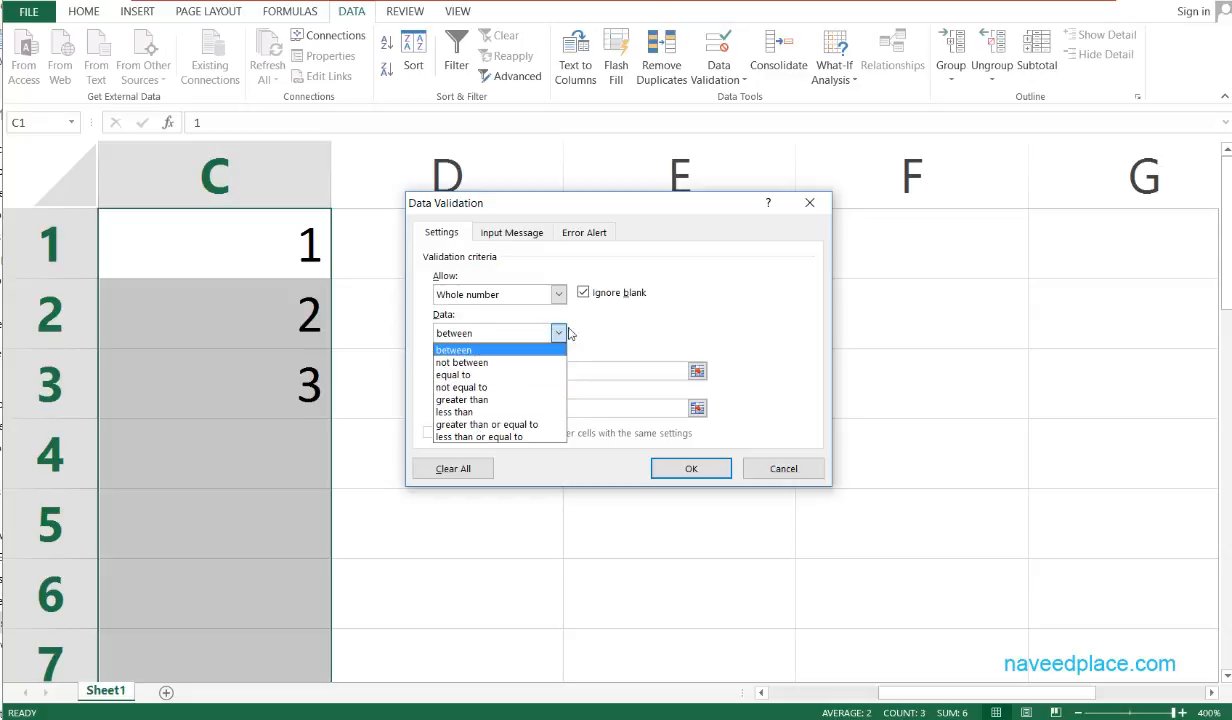
click(688, 313)
- Review the allowed value types, including List, and close the validation settings without applying them
click(565, 301)
click(527, 311)
click(552, 295)
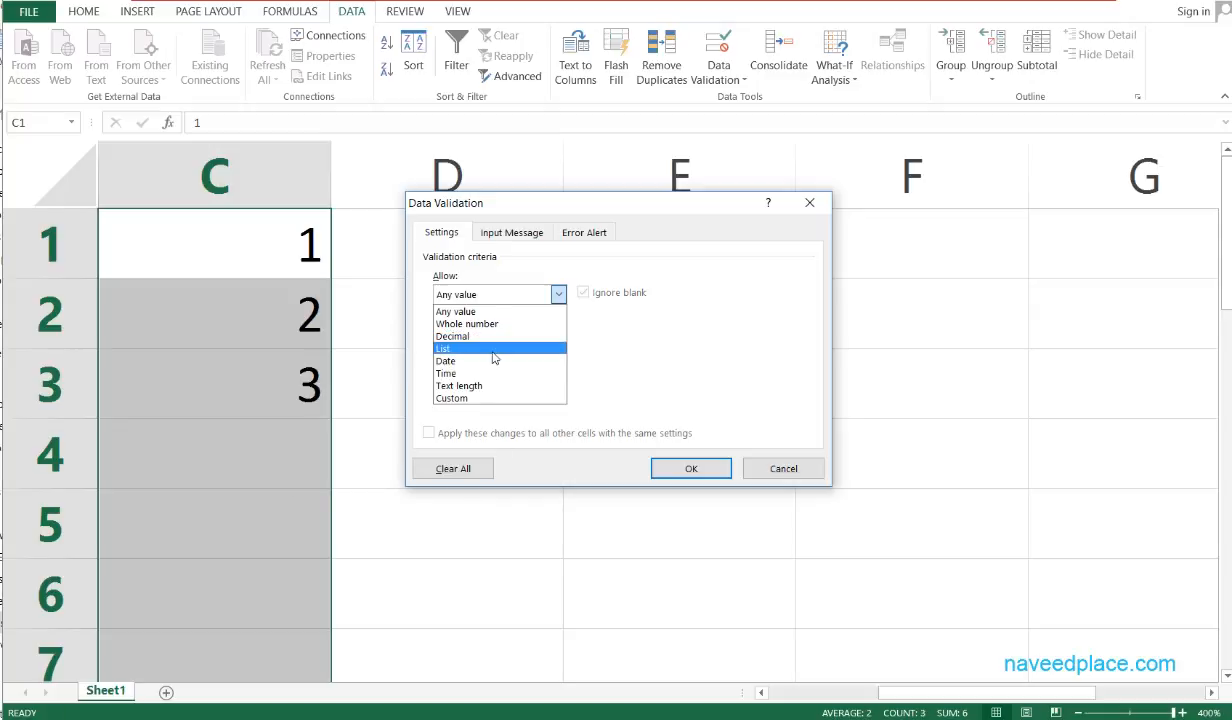
click(821, 206)
click(821, 202)
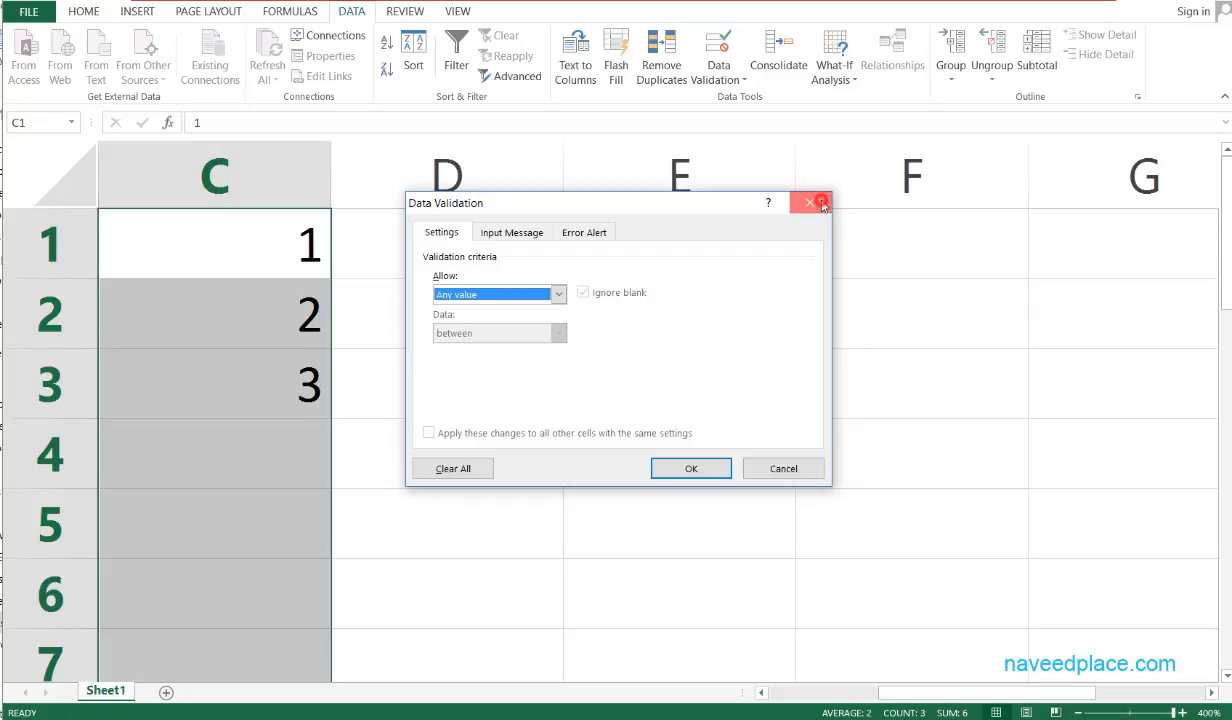
- Enter three first names in cells E1, E2 and E3 as the source list
drag(657, 223, 668, 366)
click(710, 219)
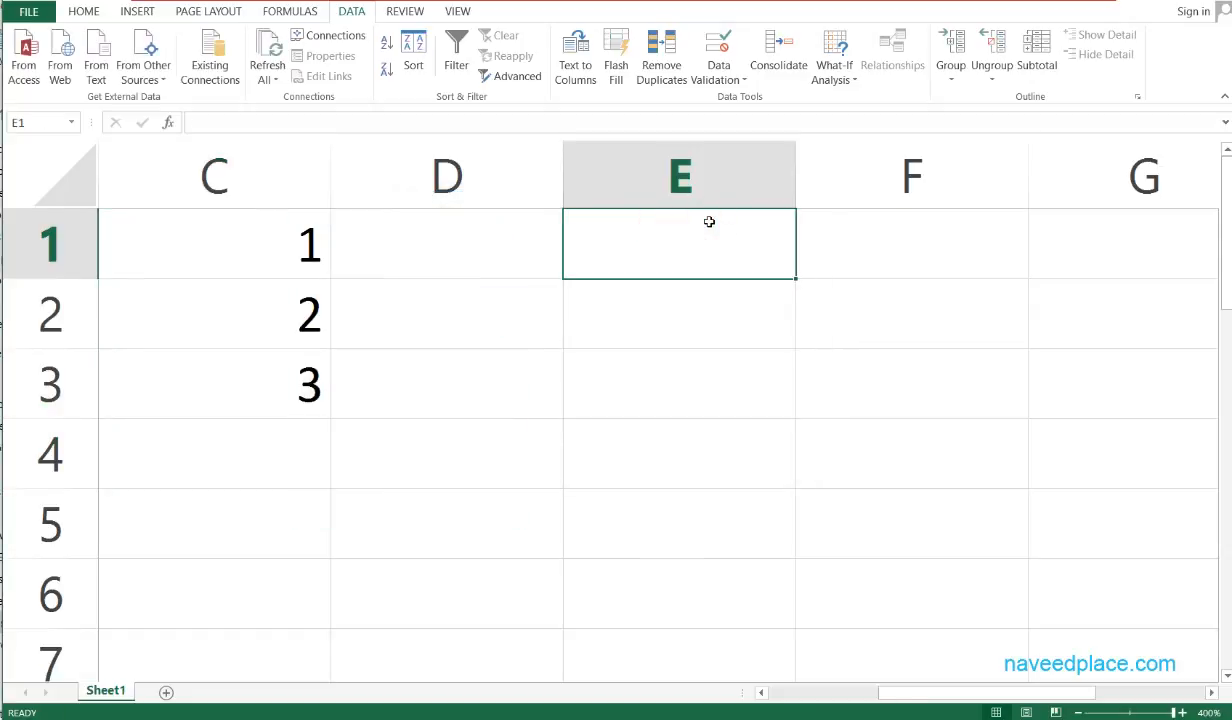
text(naveed)
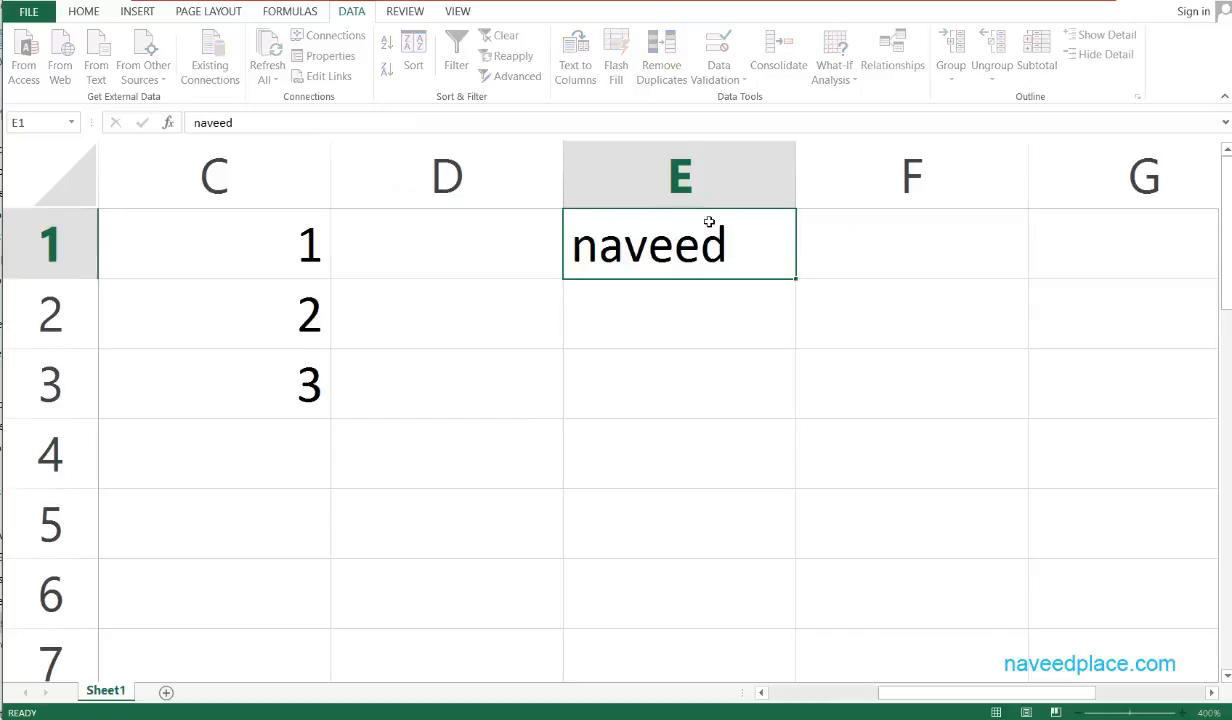
key(Return)
text(kamran)
key(Return)
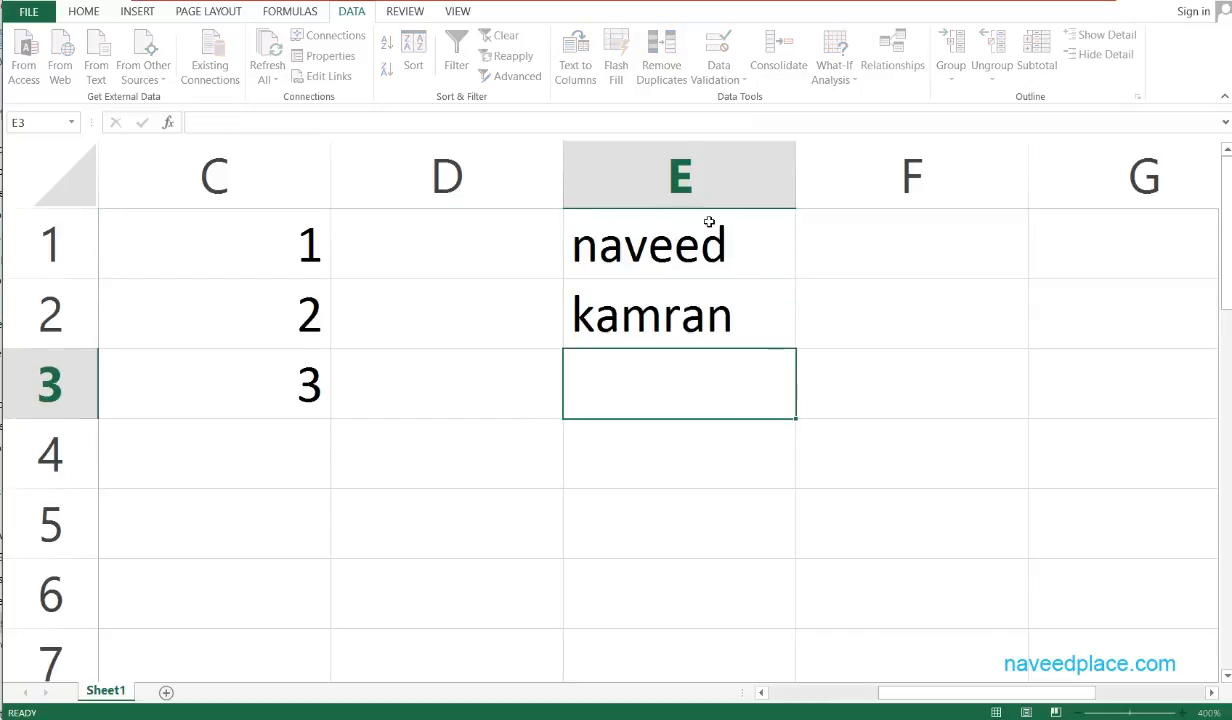
text(hussain)
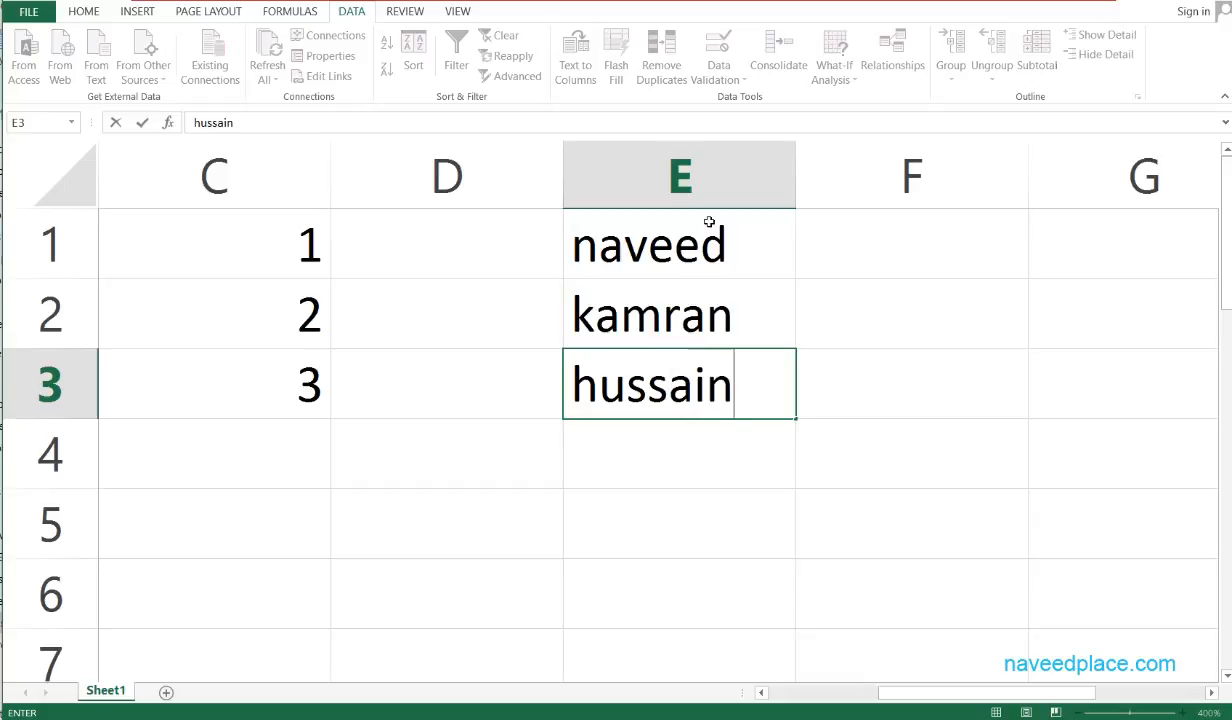
key(Return)
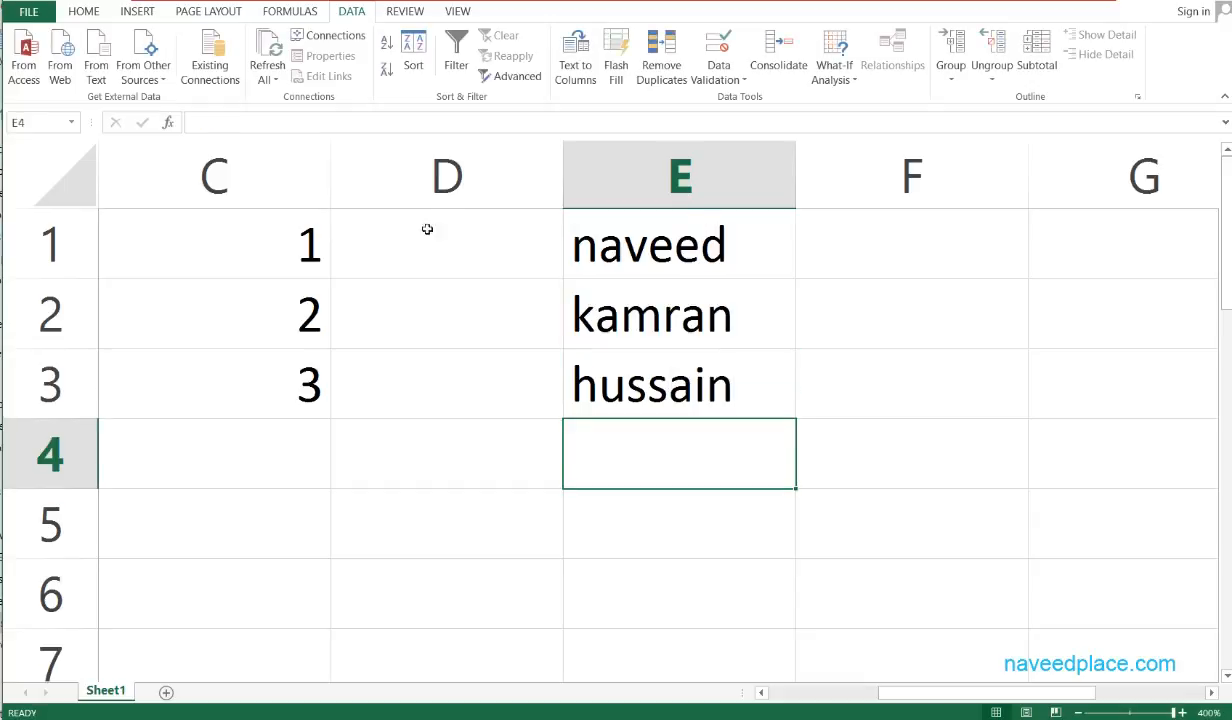
- Clear the numbers from cells C1:C6
drag(250, 228, 272, 671)
click(285, 400)
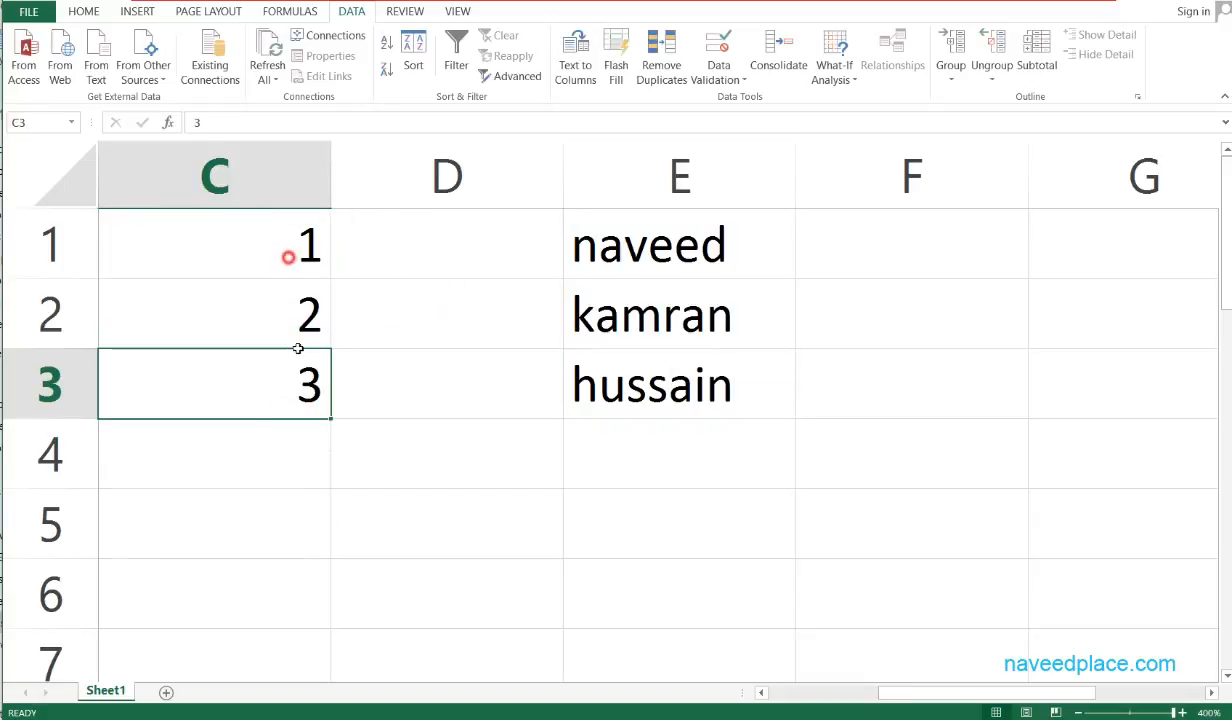
drag(288, 257, 302, 569)
key(Delete)
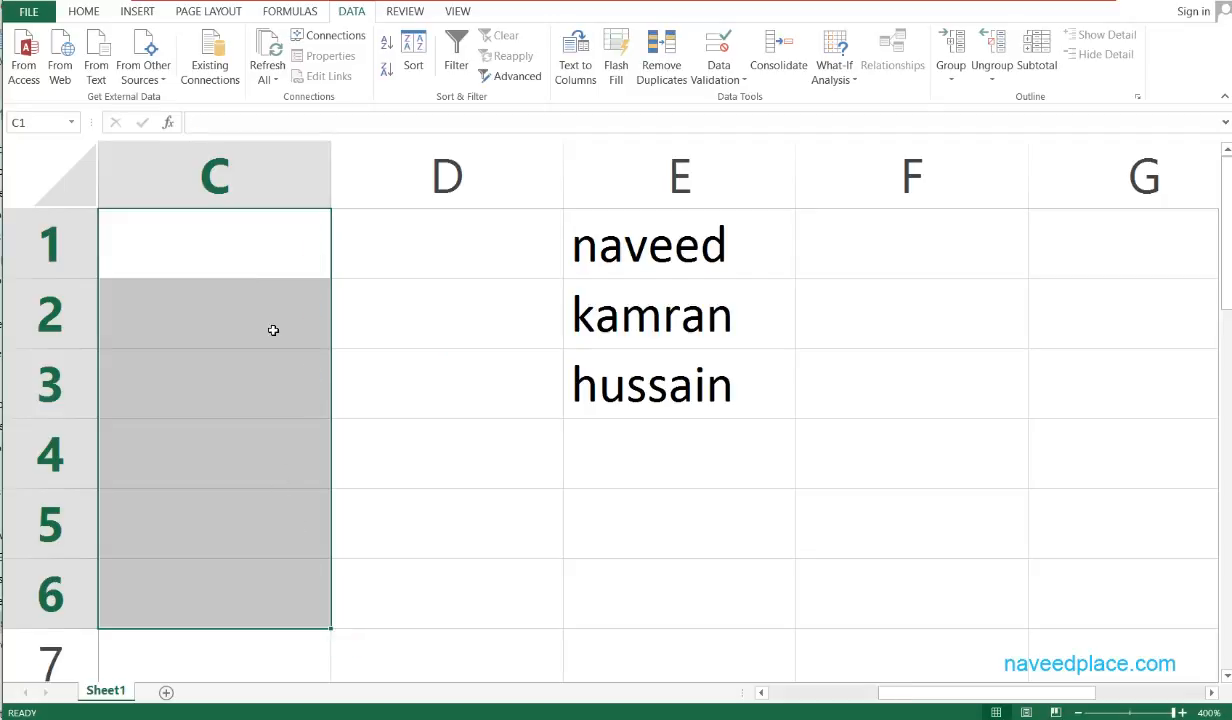
- Change the validation of cells C1:C6 to a List with in-cell dropdown, using =$E$1:$E$5 as the source
click(726, 76)
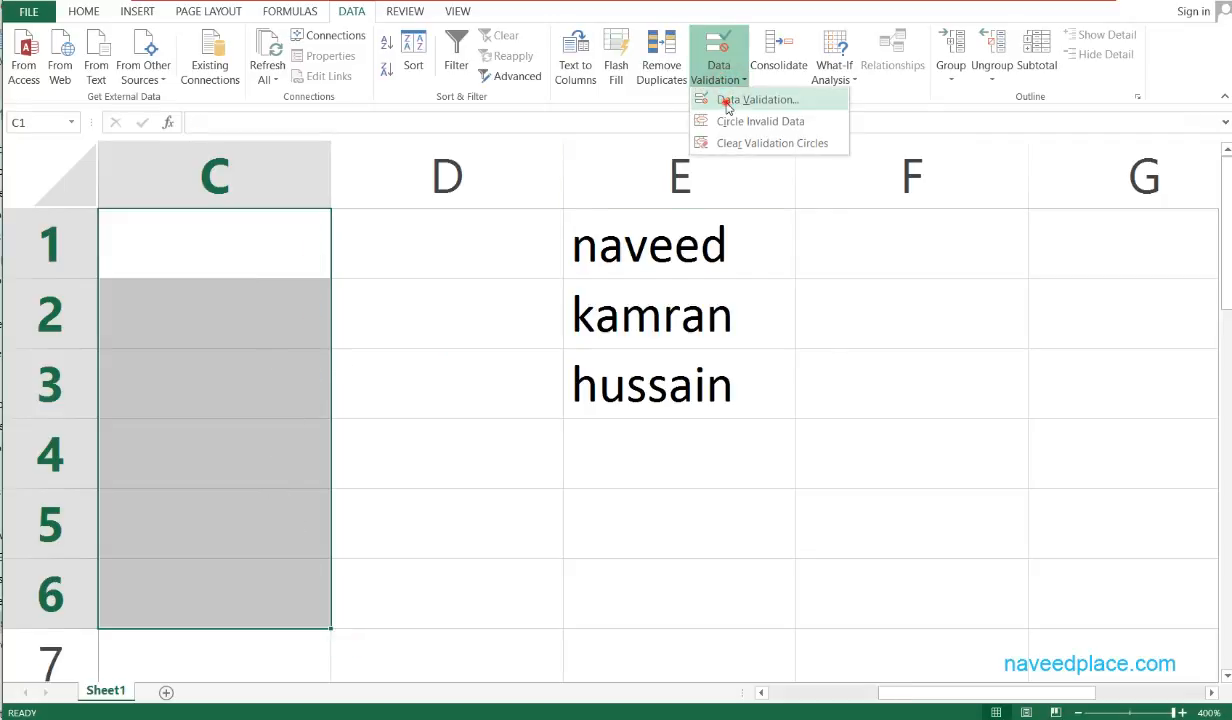
click(727, 100)
click(558, 294)
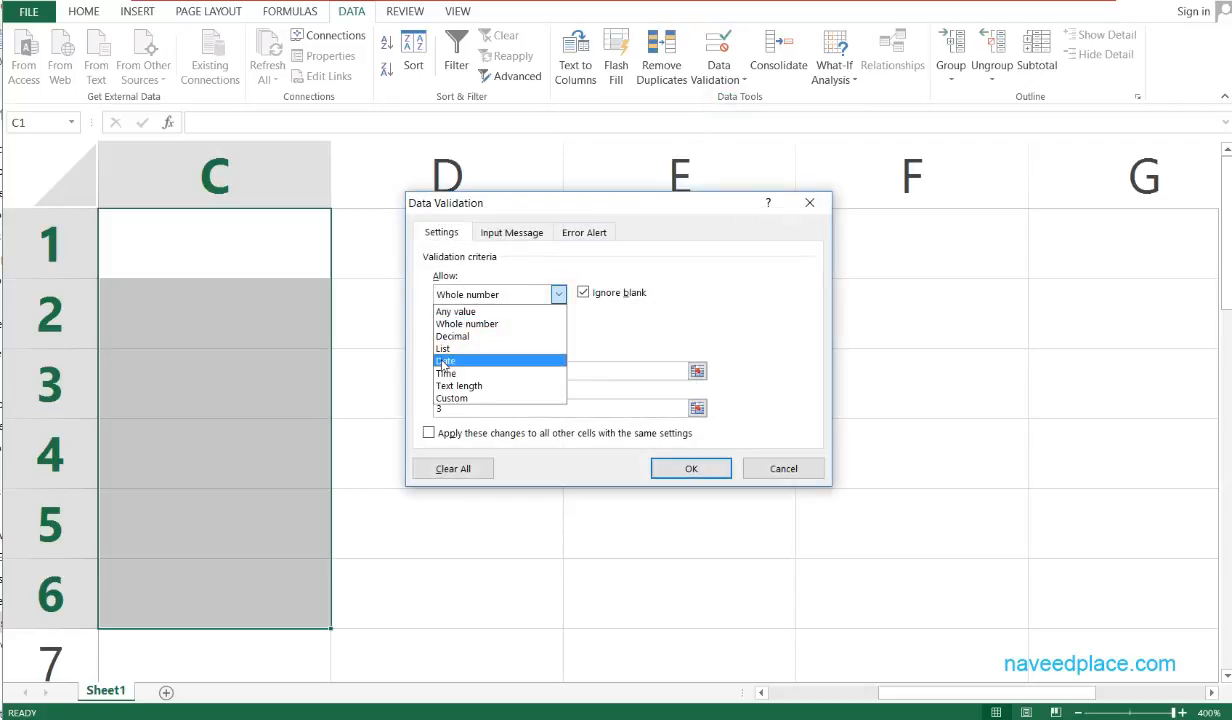
click(474, 349)
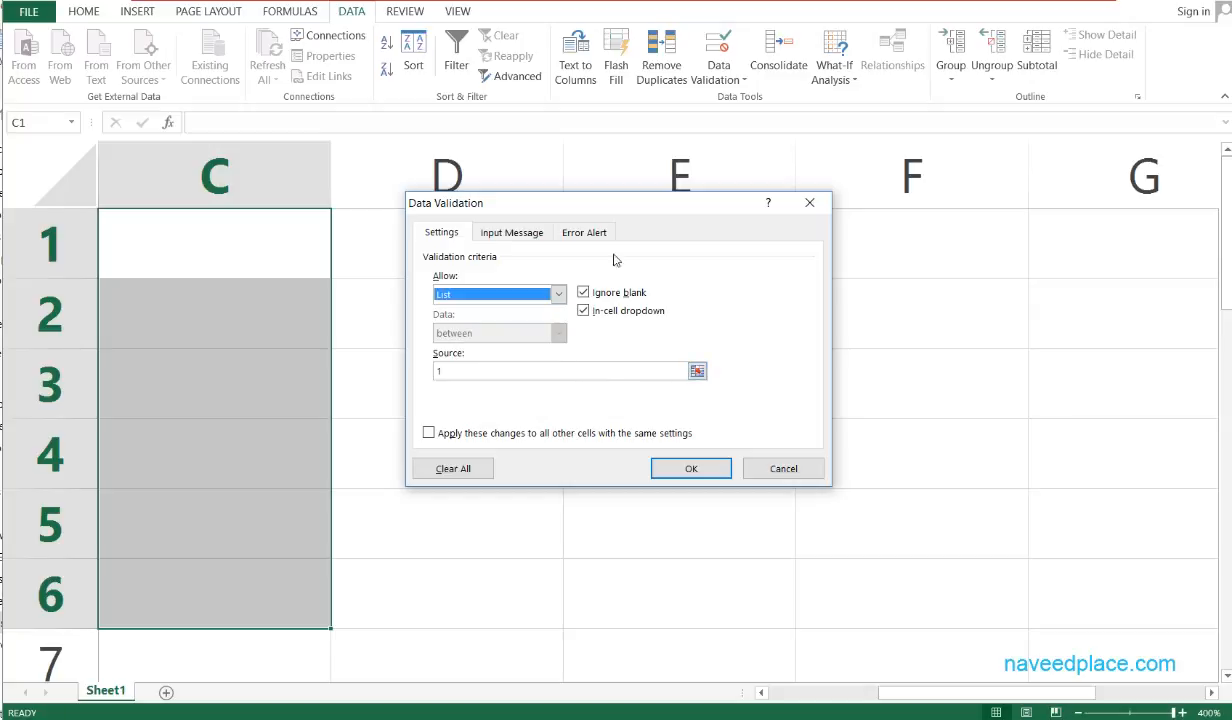
drag(594, 197, 350, 194)
double_click(449, 368)
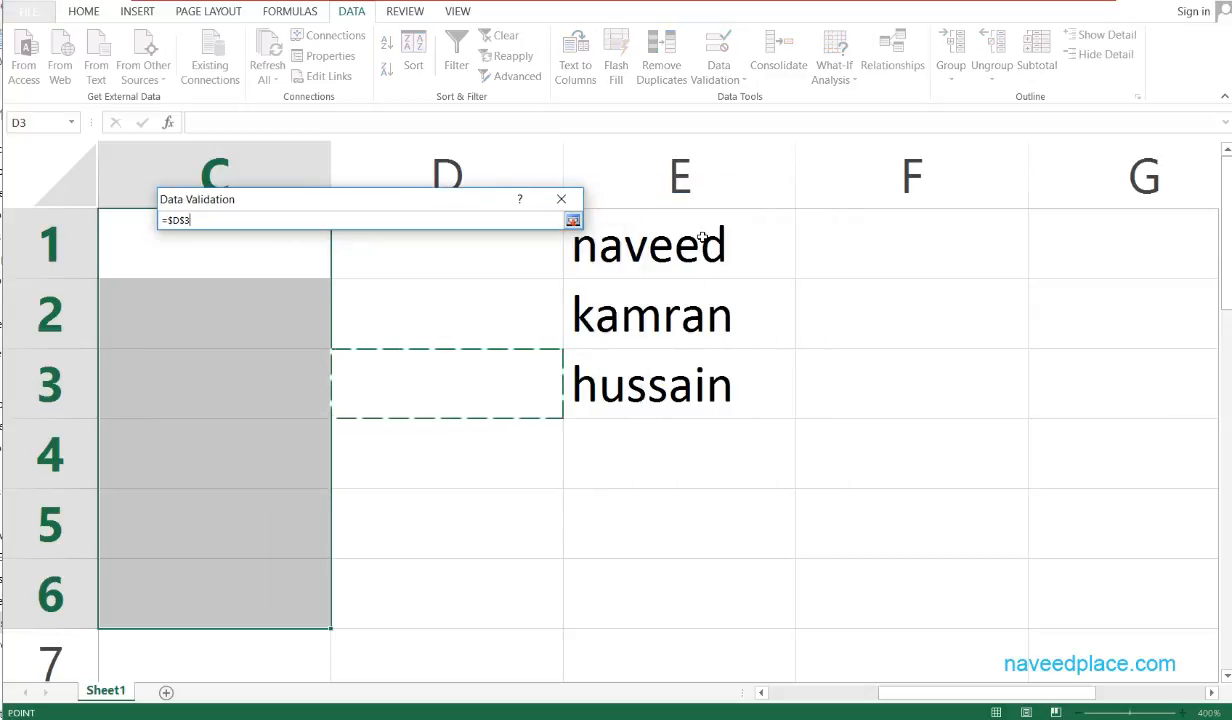
drag(706, 242, 692, 502)
click(570, 219)
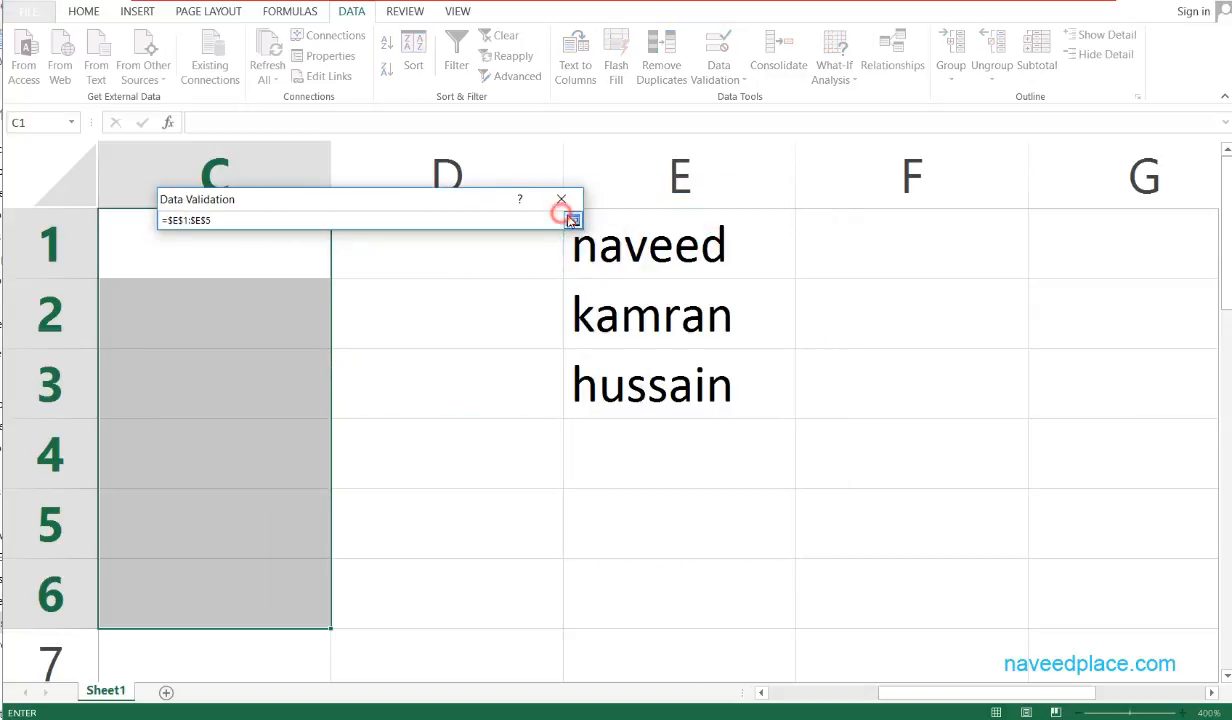
click(441, 463)
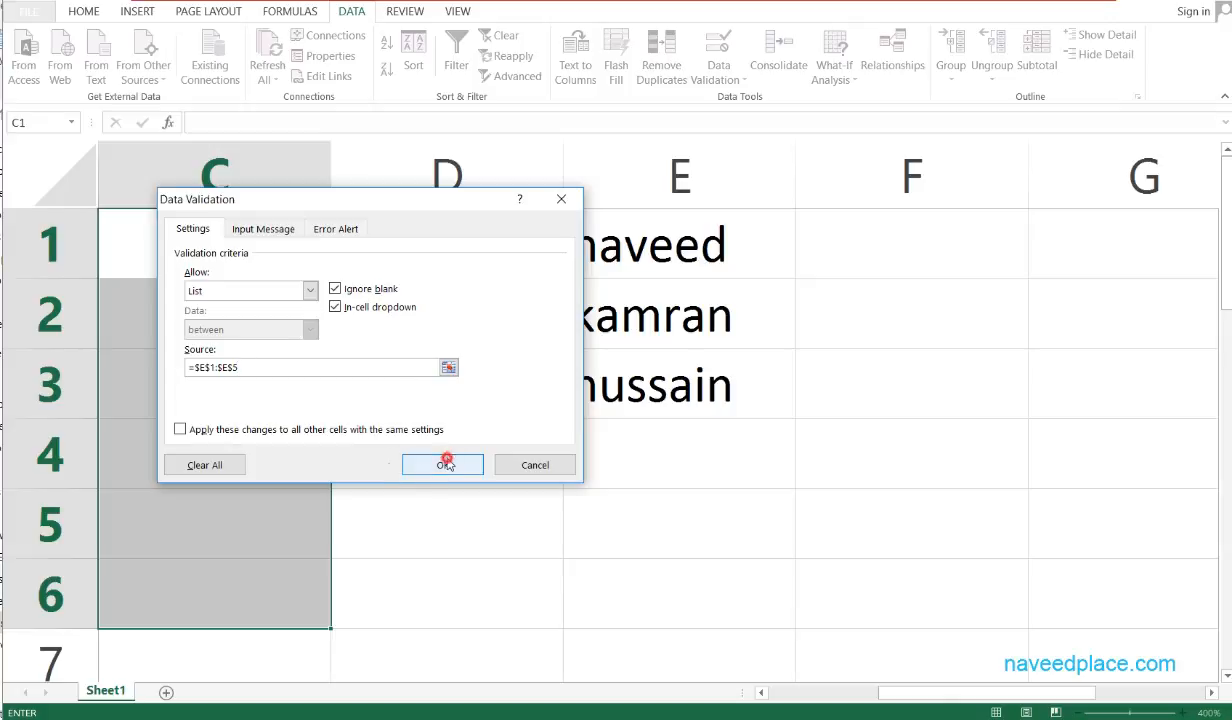
click(448, 455)
- Check the cells in column C for their in-cell drop-down arrows
click(270, 286)
click(402, 346)
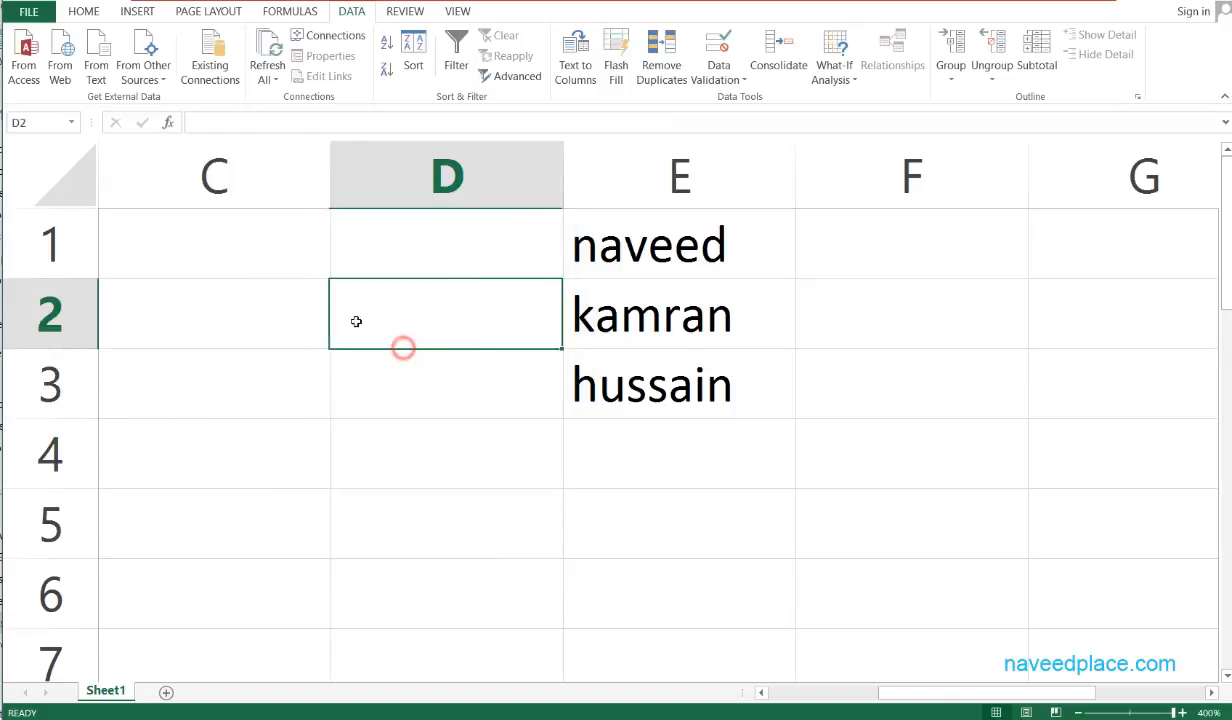
click(264, 263)
double_click(261, 378)
click(258, 263)
click(270, 345)
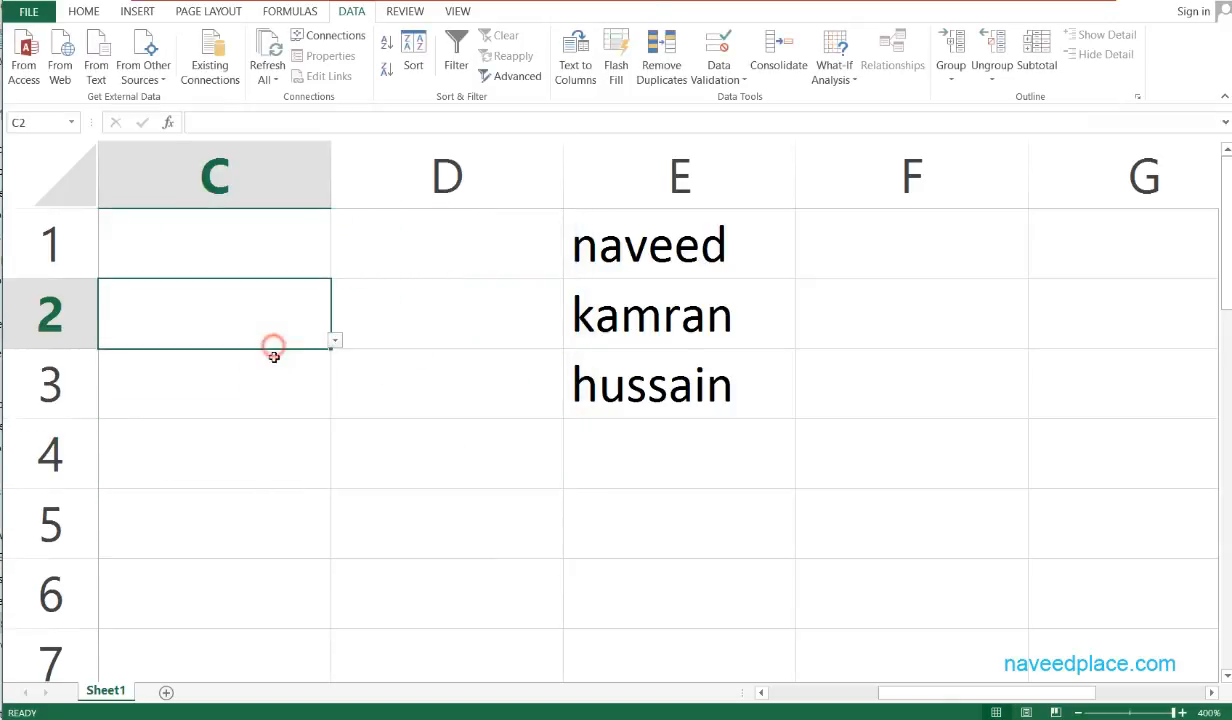
click(272, 390)
- Fill C1, C2 and C3 from their drop-down lists with the second, third and first listed names respectively
click(261, 275)
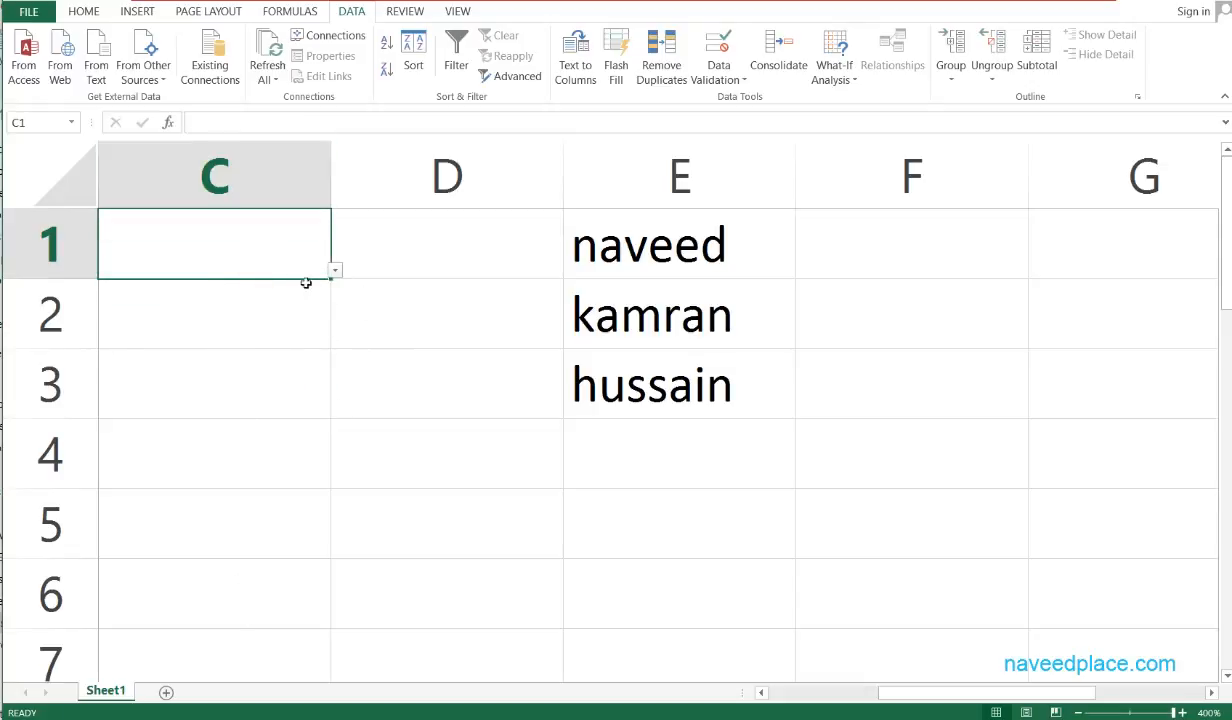
click(335, 271)
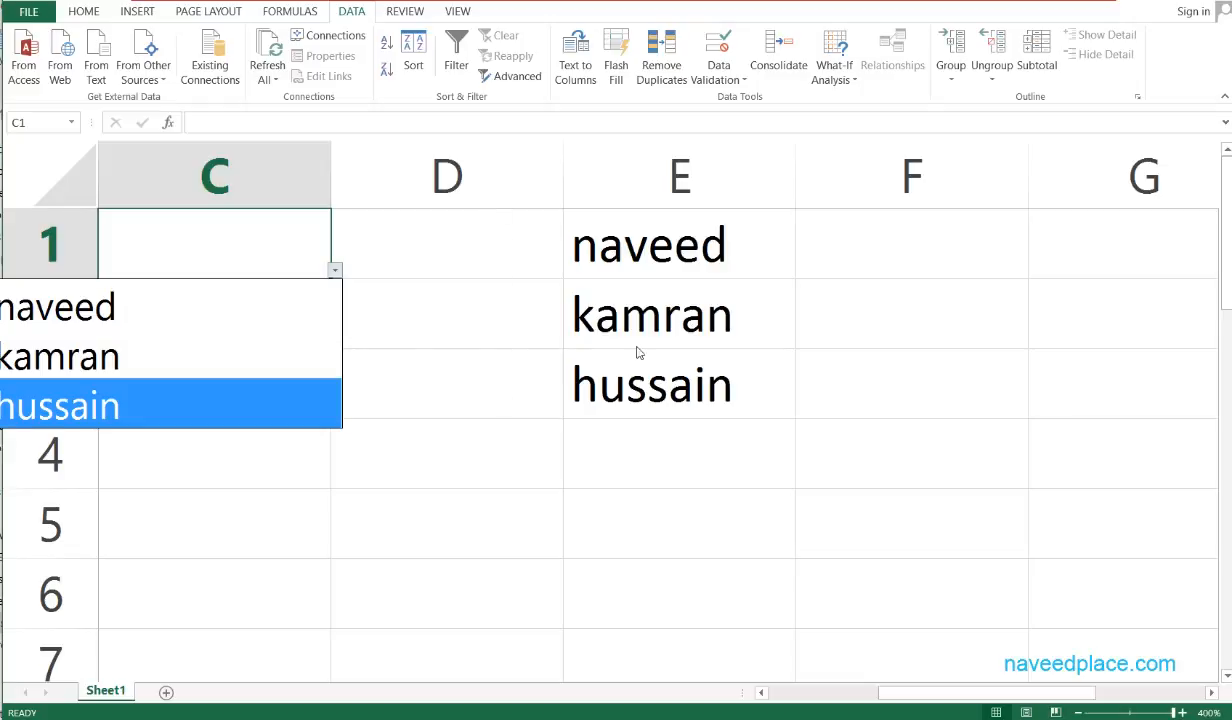
click(162, 346)
click(333, 327)
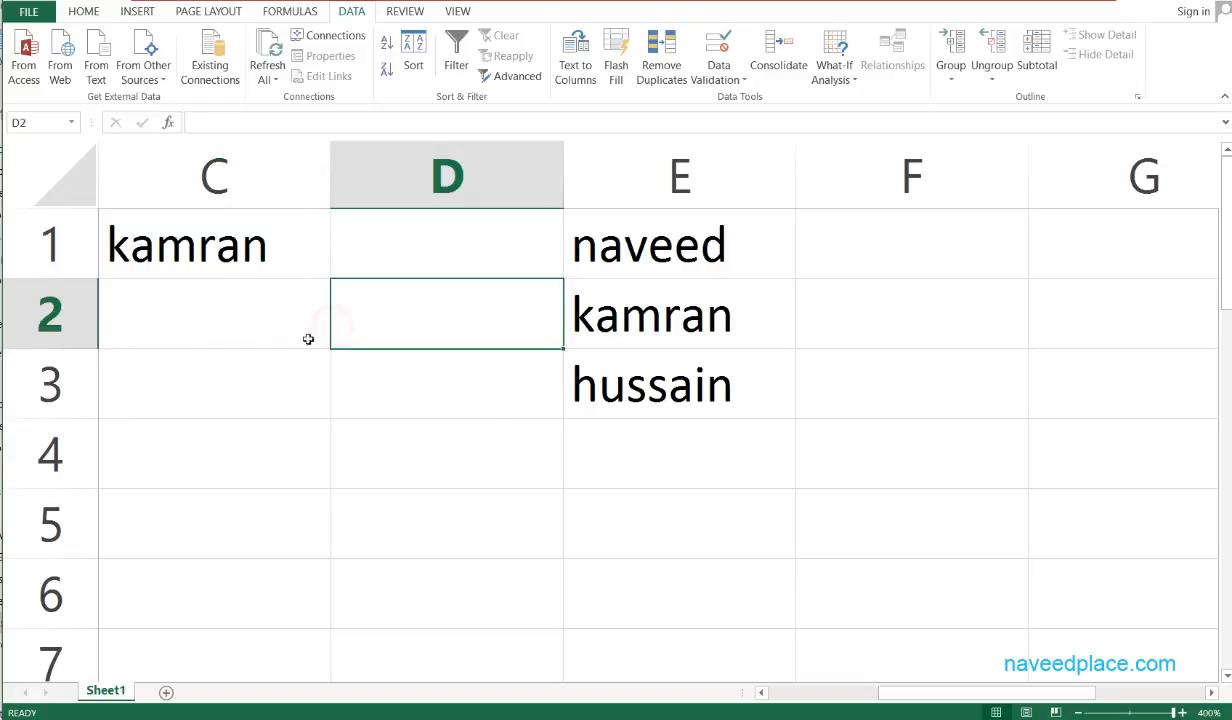
click(242, 318)
click(335, 340)
click(115, 473)
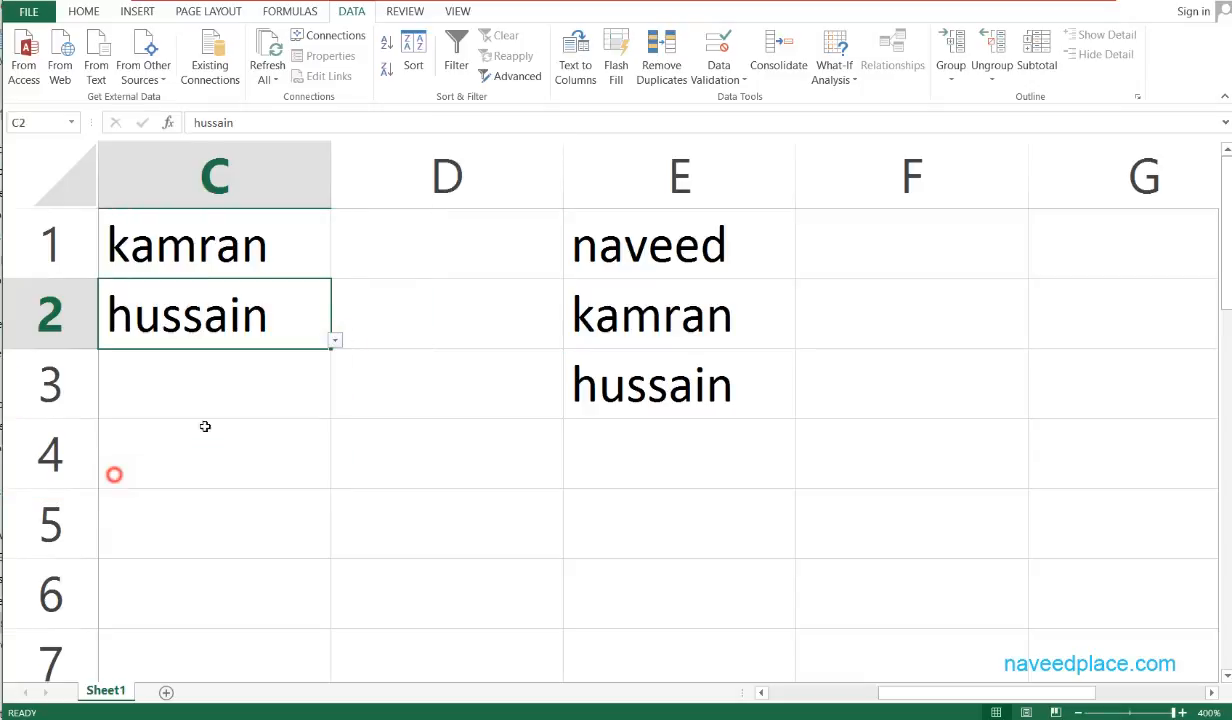
click(275, 375)
click(335, 411)
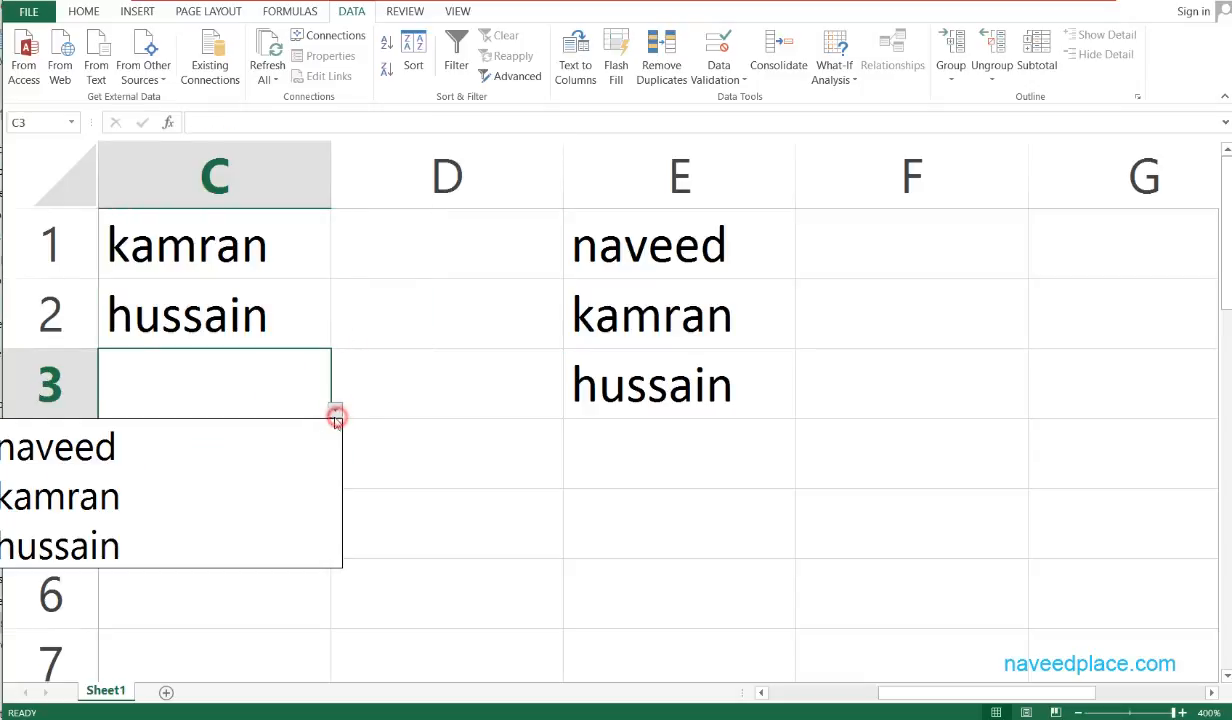
click(165, 428)
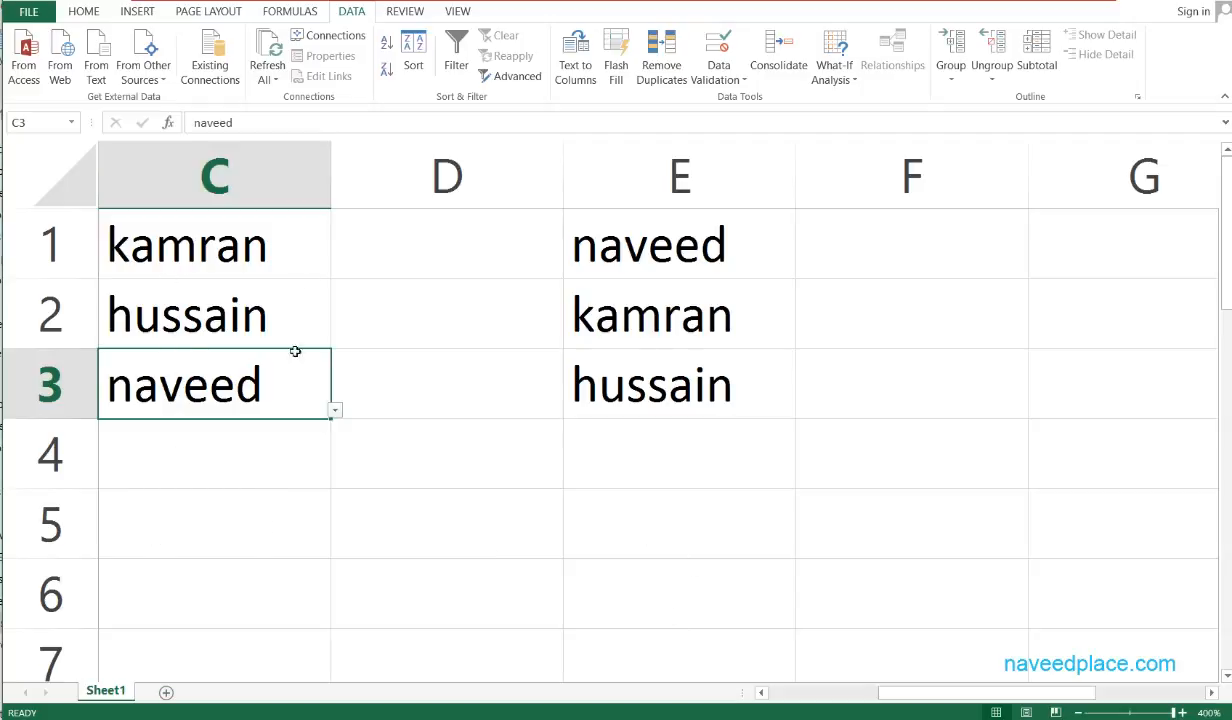
- Try the Date validation criteria on cells C1:C7, extending data validation to the selected cells that lack it
drag(243, 222, 255, 650)
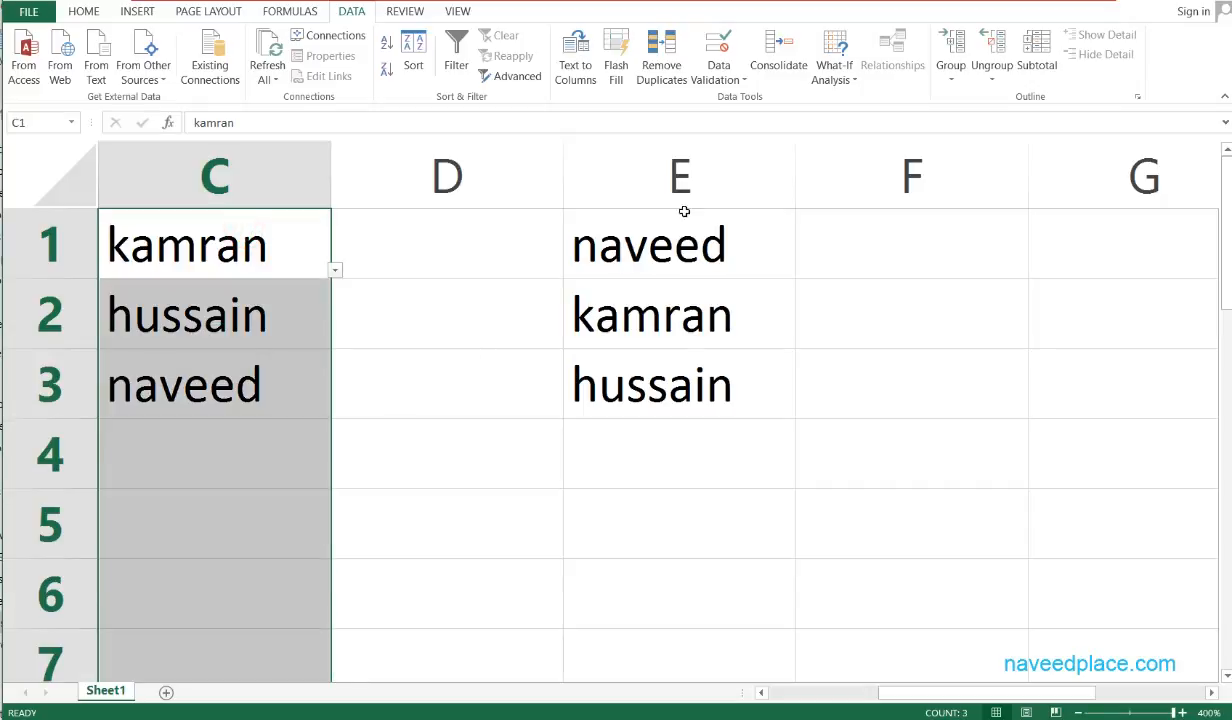
click(719, 78)
click(730, 100)
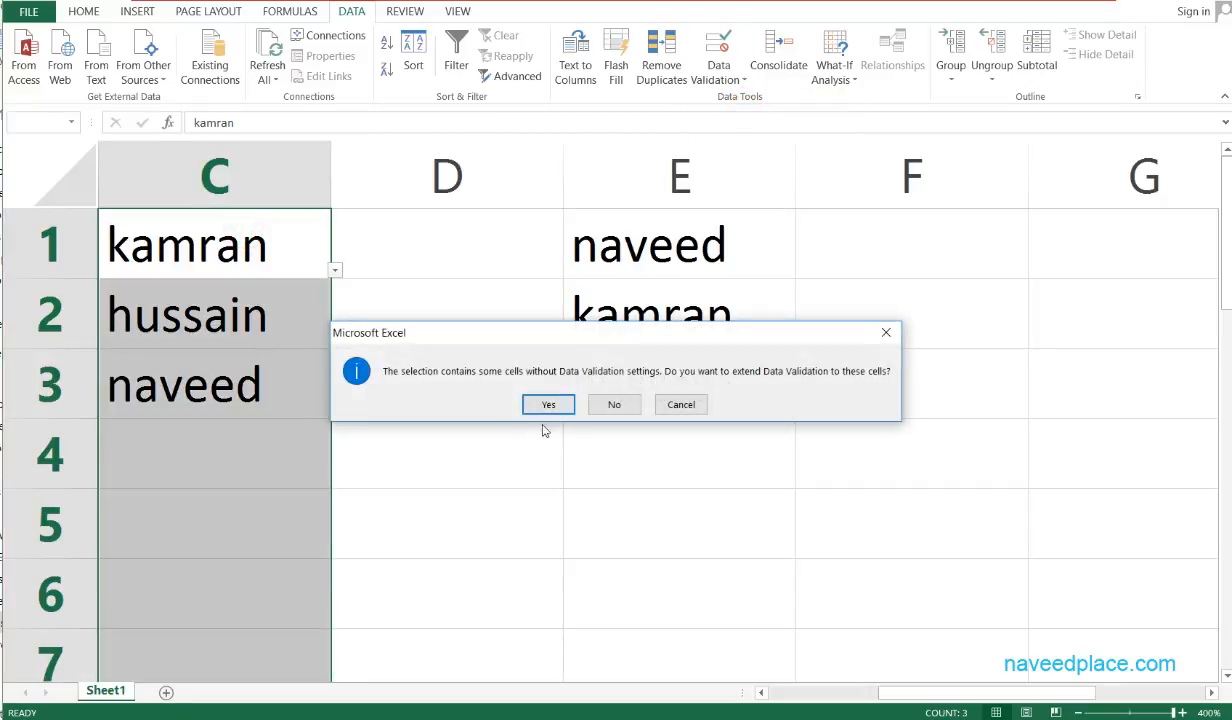
click(548, 404)
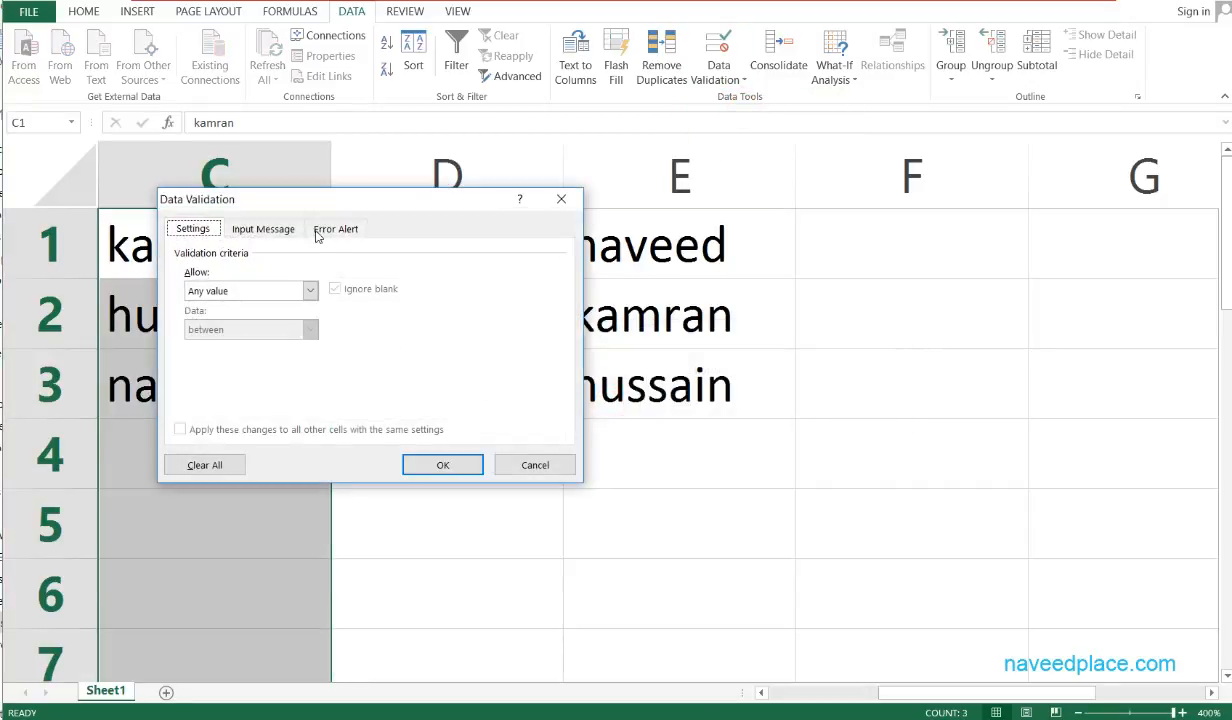
drag(320, 199, 534, 204)
click(519, 291)
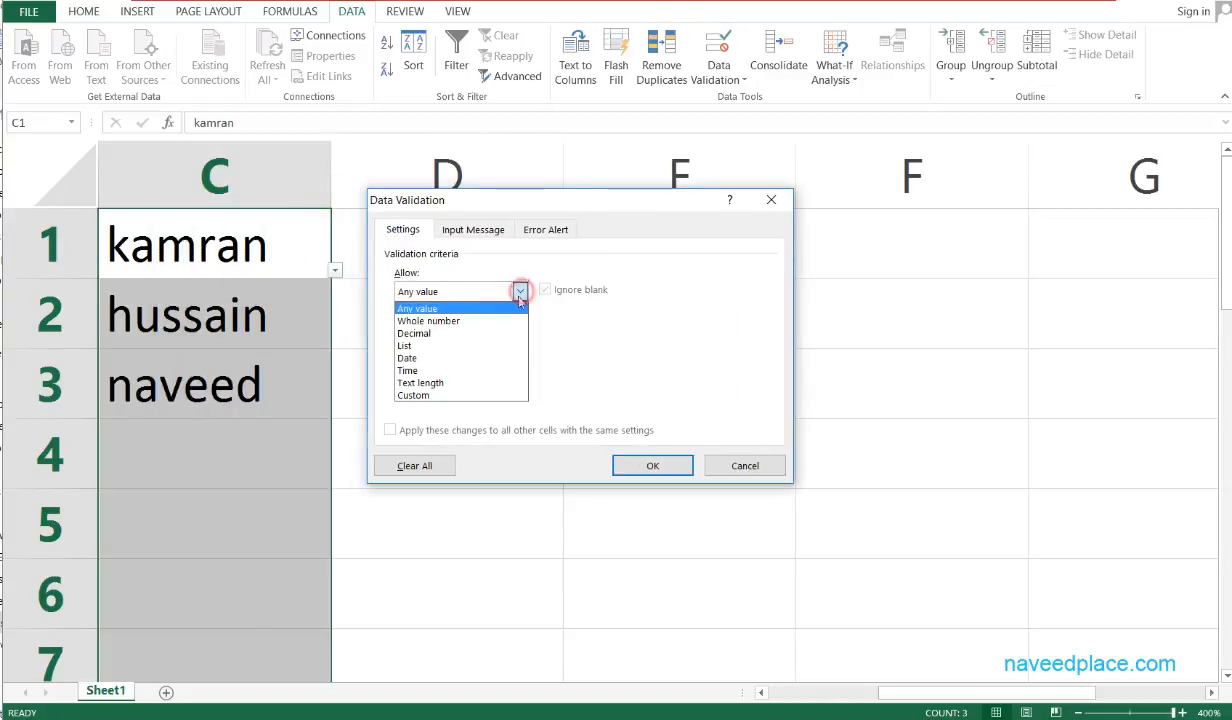
click(458, 360)
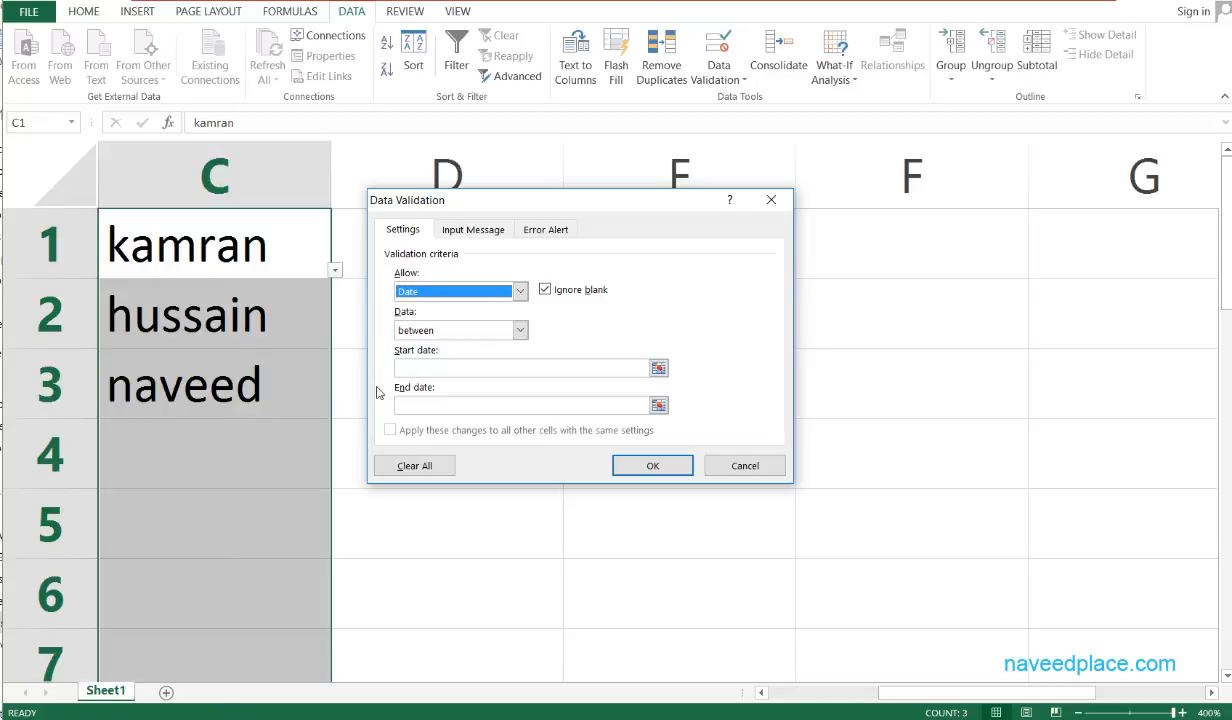
click(408, 360)
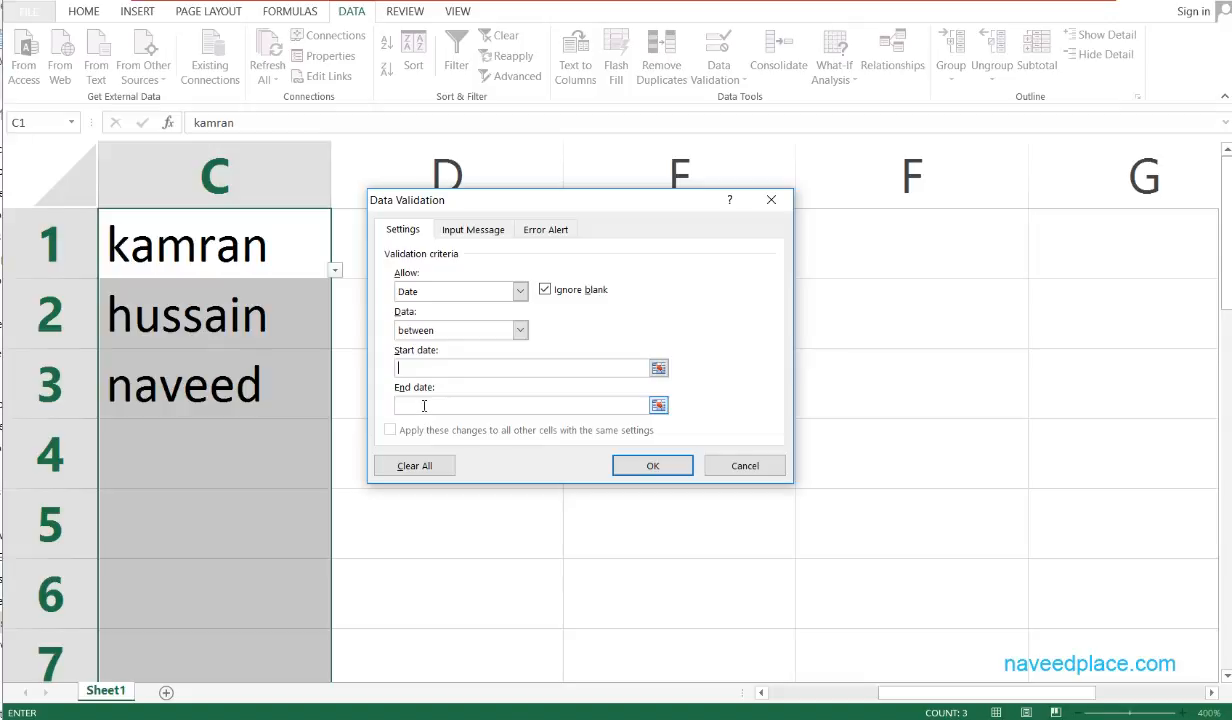
- Try switching the validation criteria of cells C1:C7 to Text length and moving on to the input message, then abandon the changes
click(512, 289)
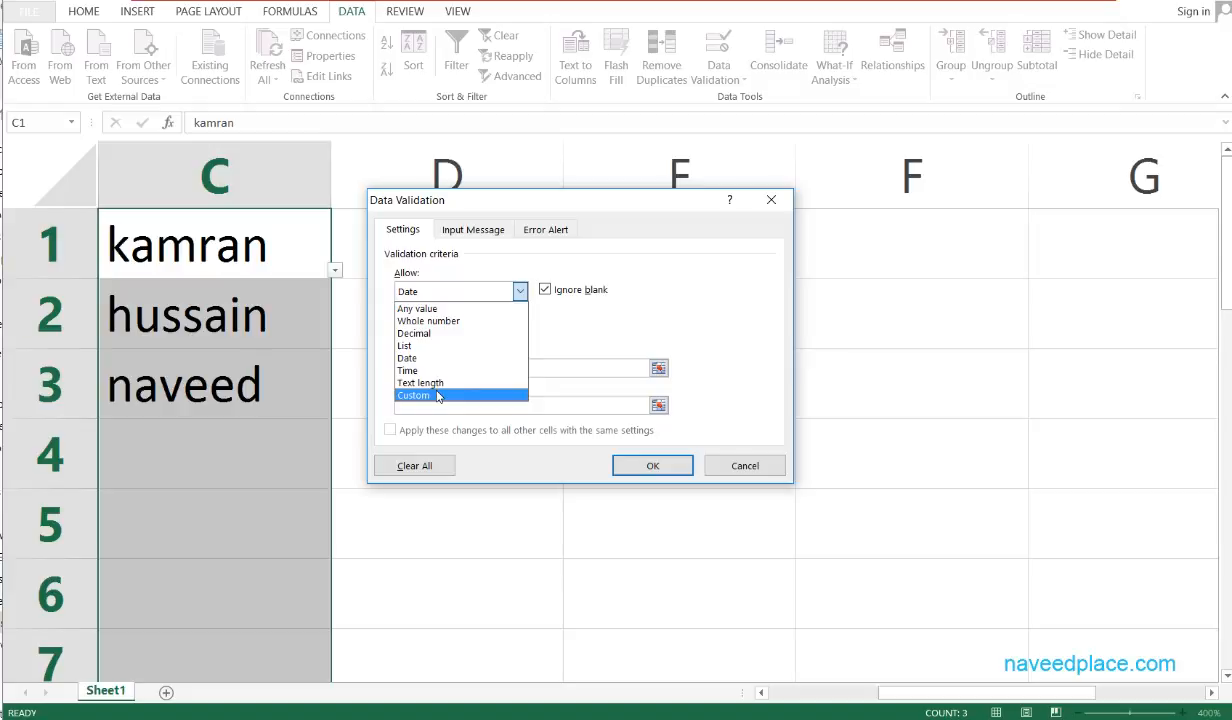
click(449, 383)
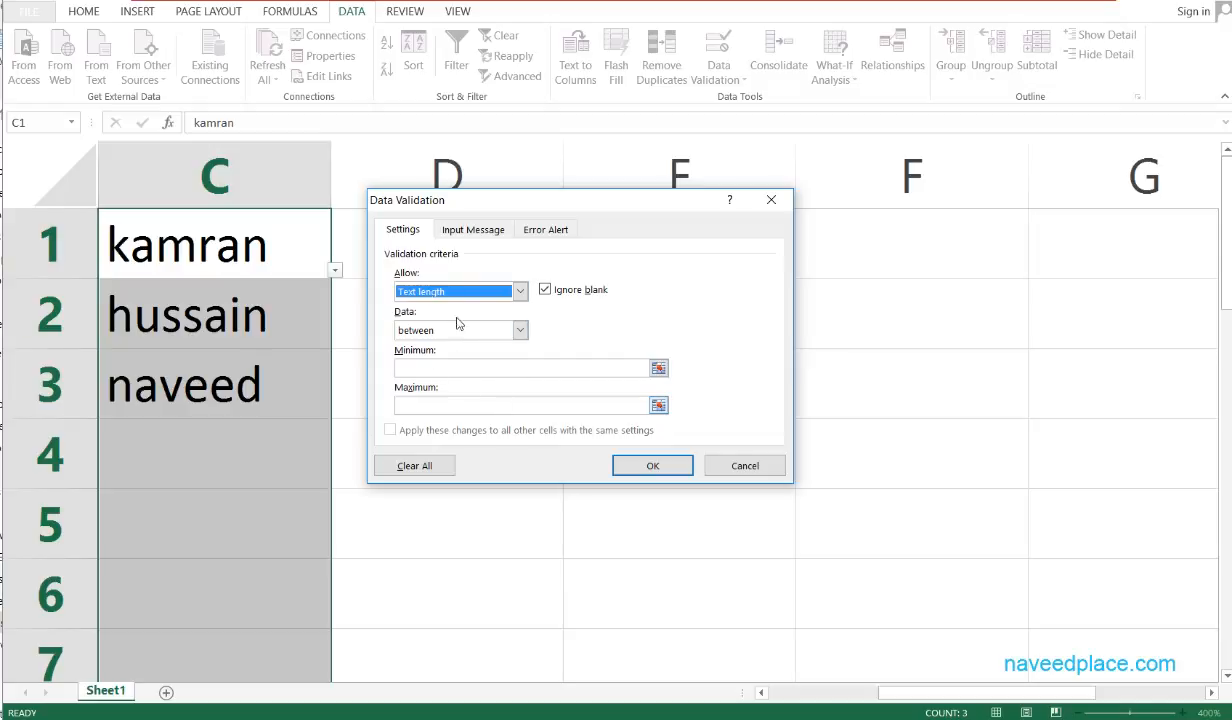
click(520, 291)
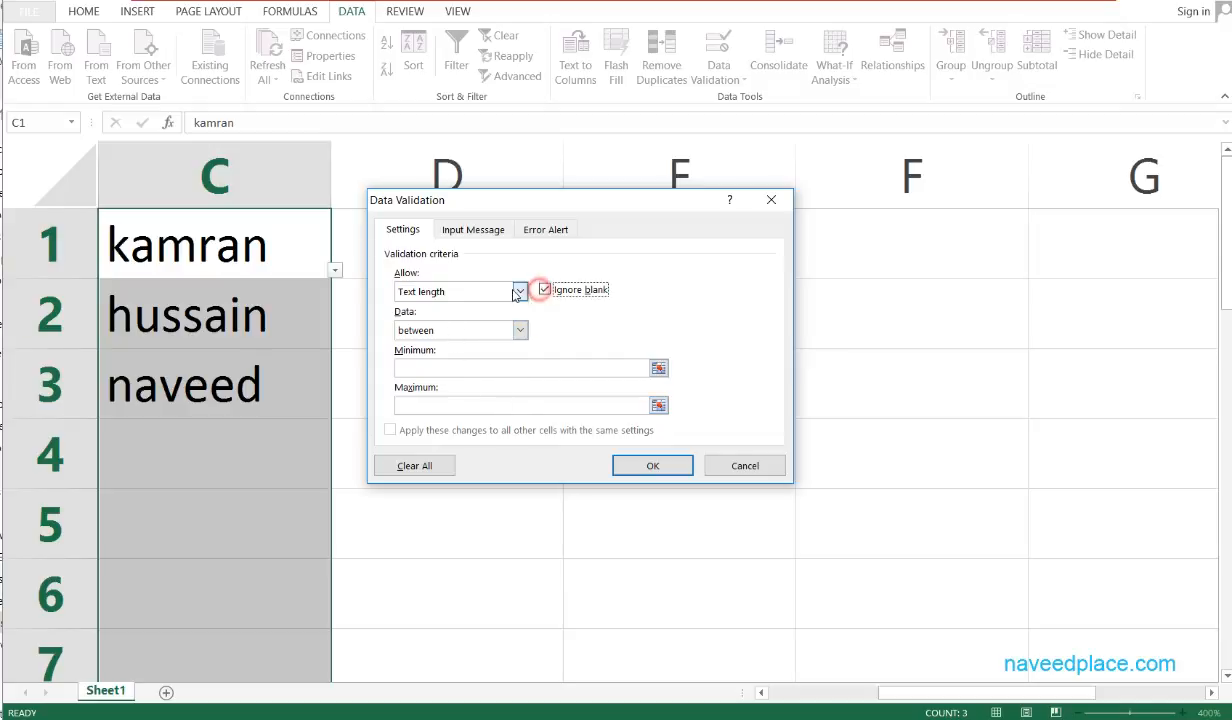
click(590, 320)
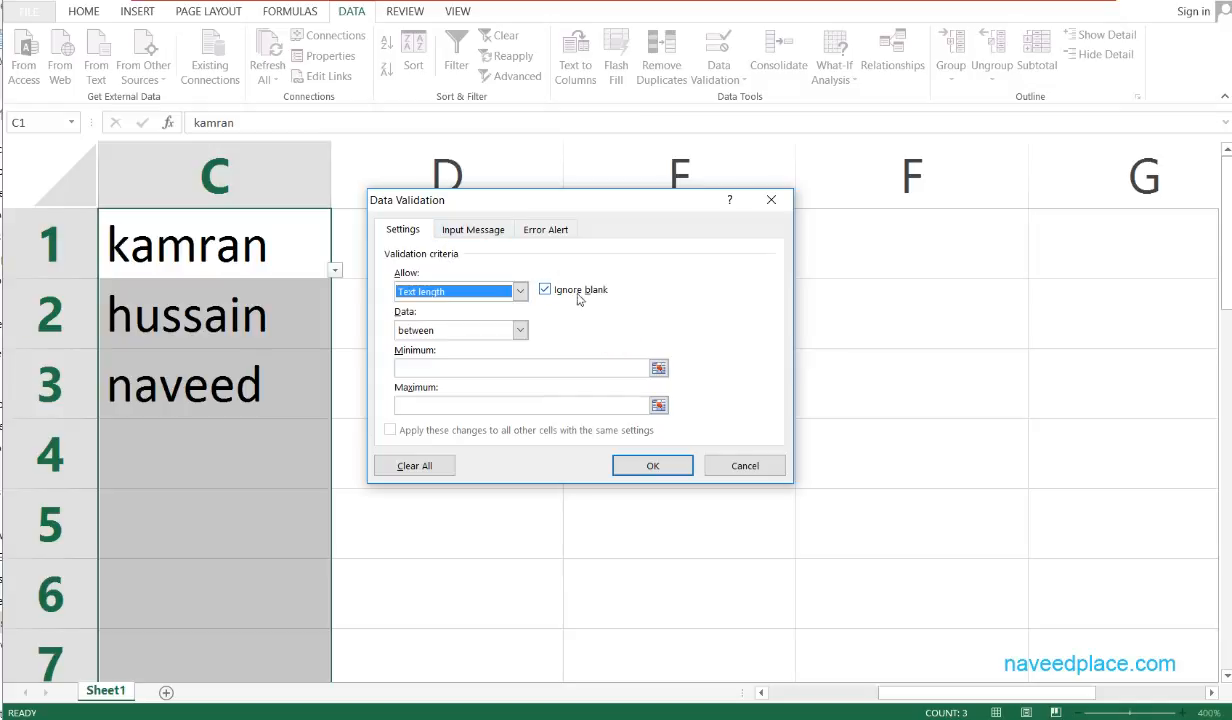
click(450, 230)
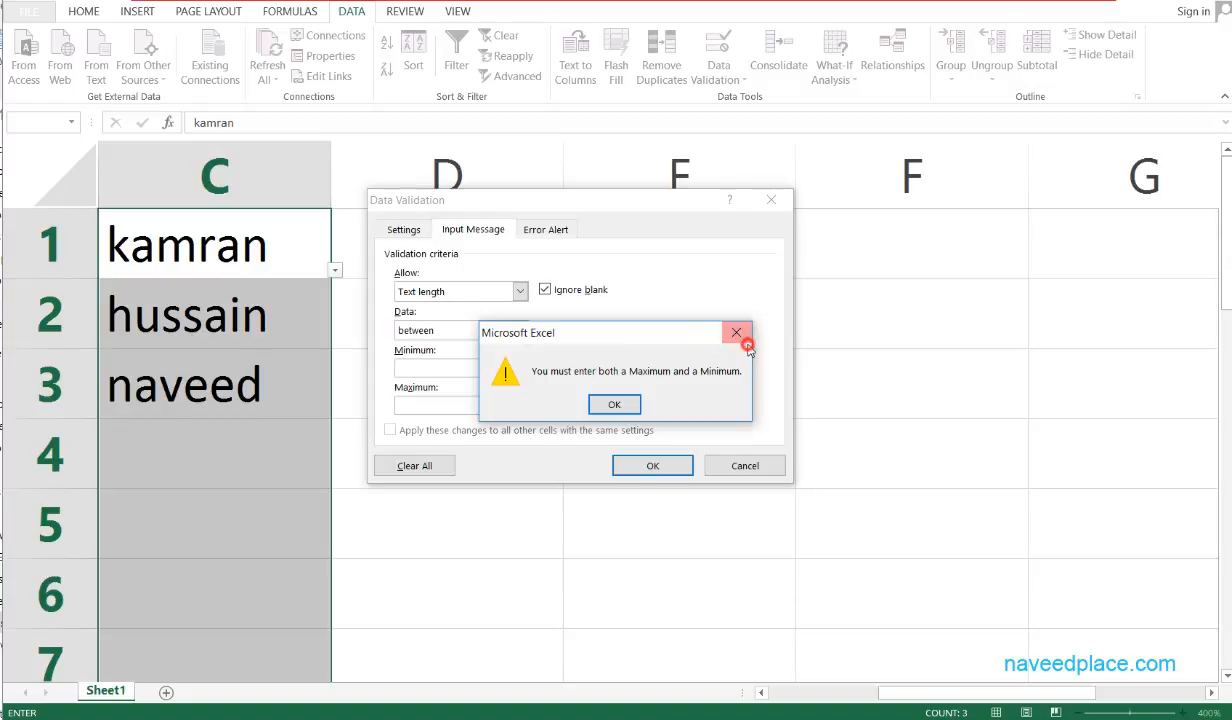
click(614, 404)
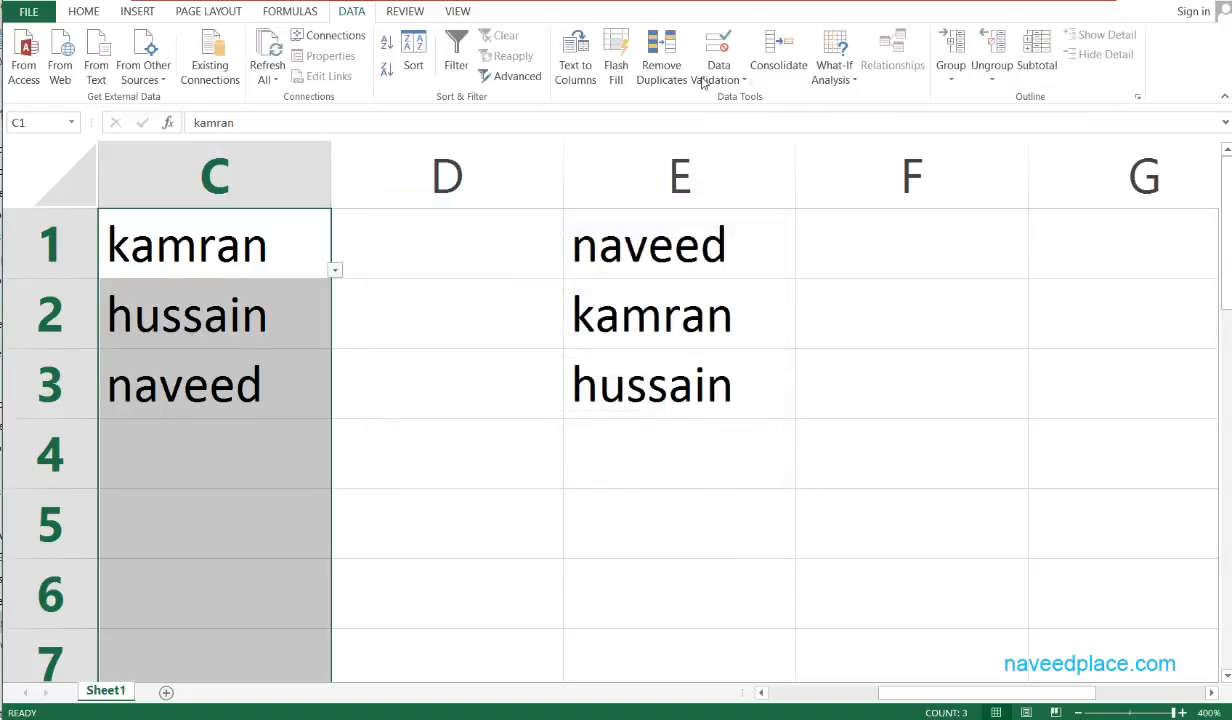
click(703, 83)
click(731, 173)
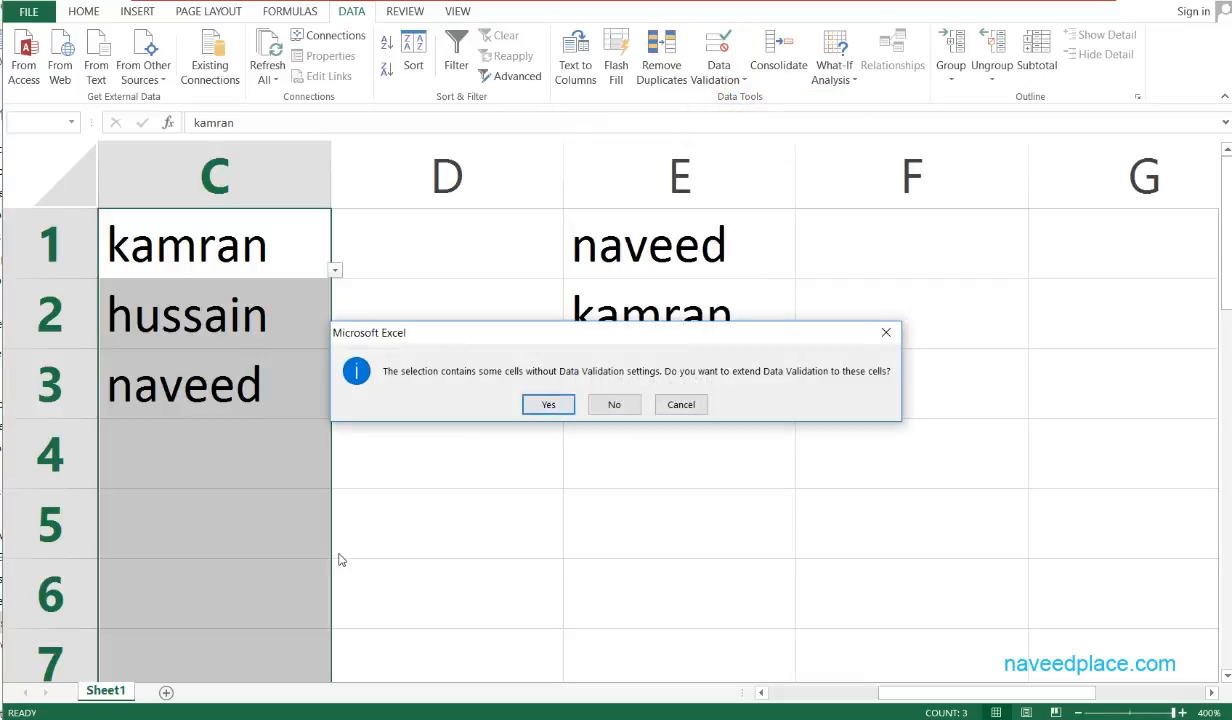
click(612, 405)
click(473, 228)
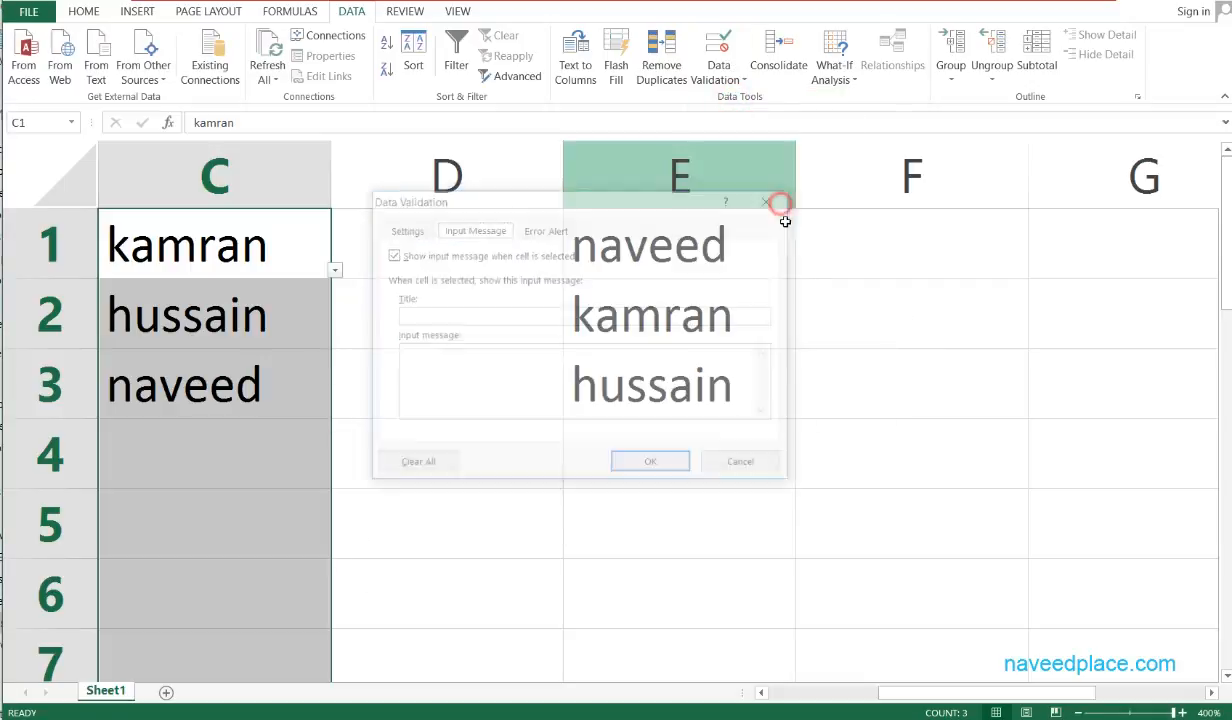
- Add an input message to cells F1:F5 with the title naveedplace and the text nskndknsdnsndjsndjsnjkdnsjkndsjndjknsjkdnjks
drag(863, 228, 863, 525)
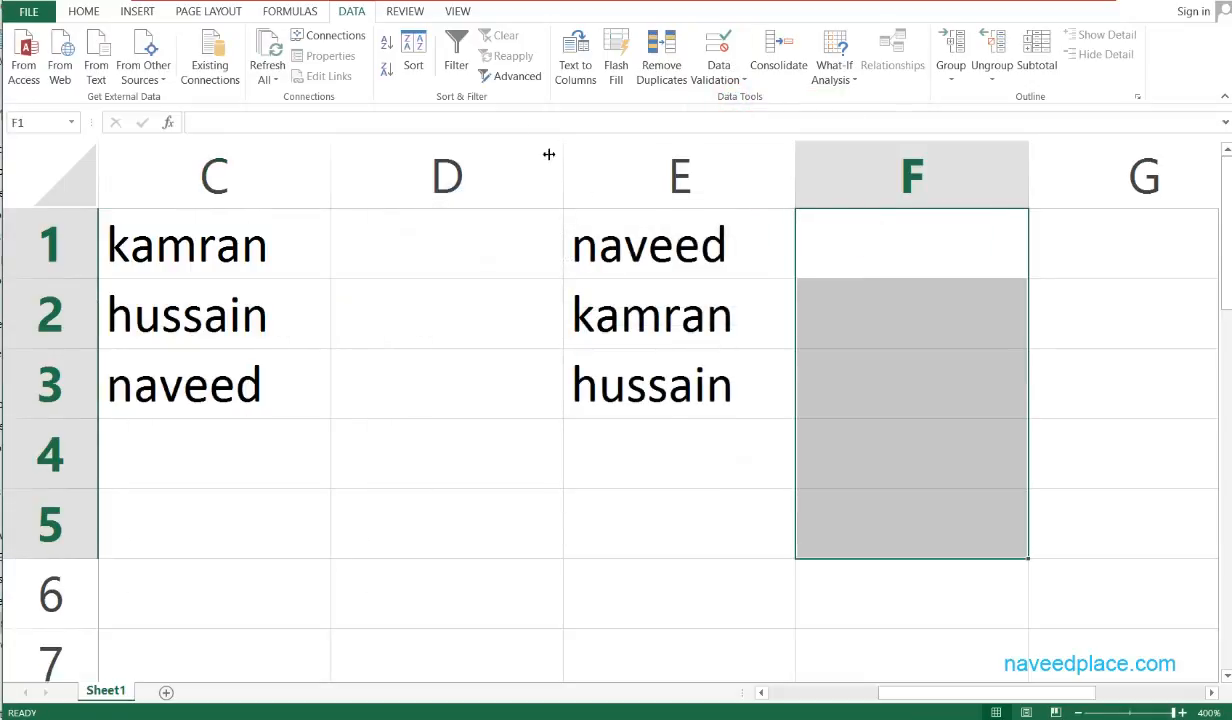
click(718, 75)
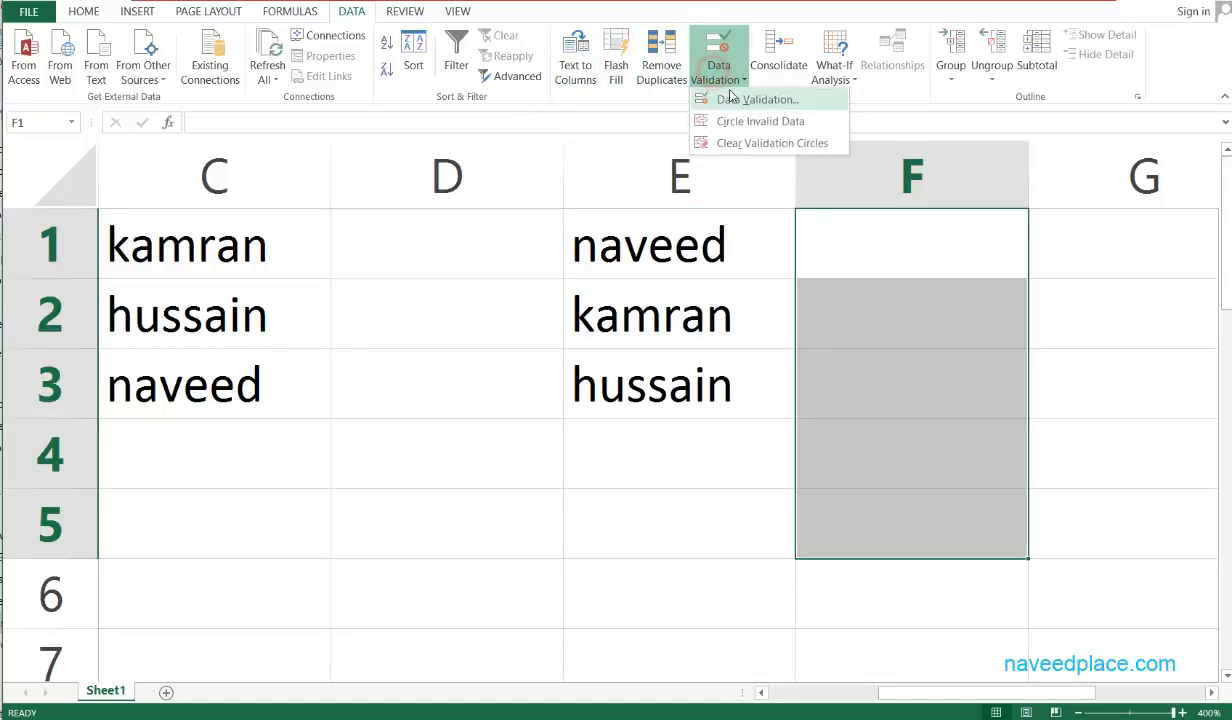
click(730, 99)
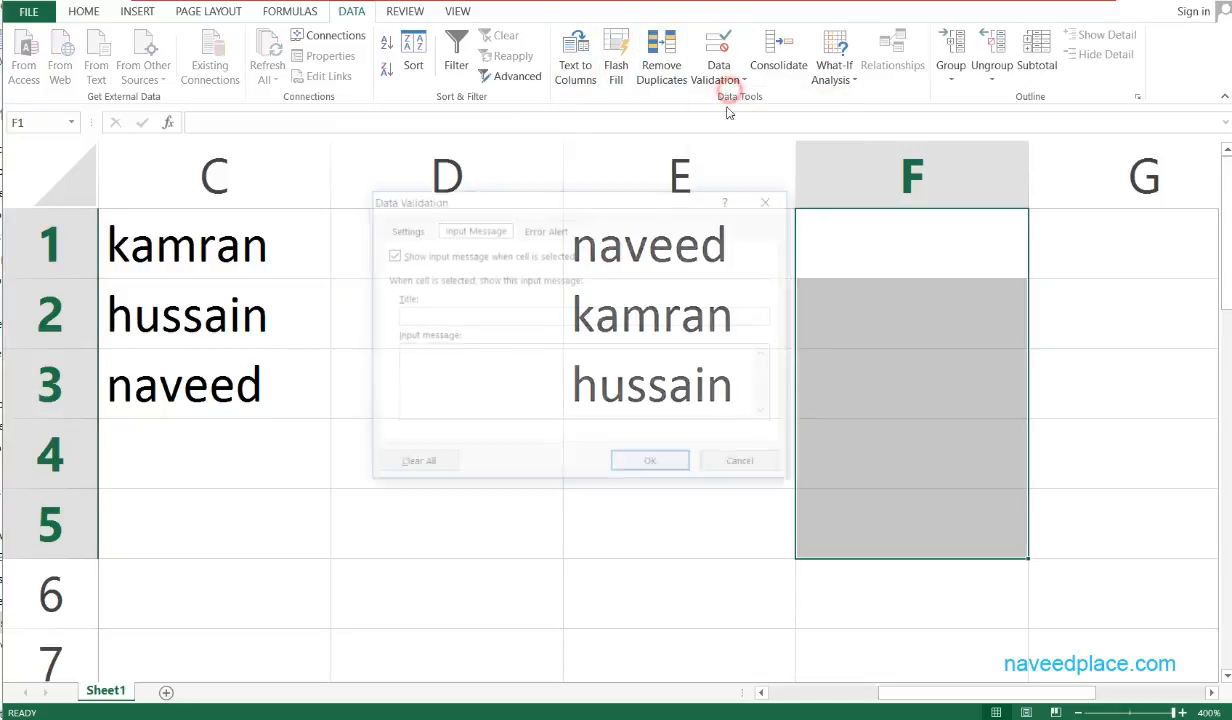
click(440, 315)
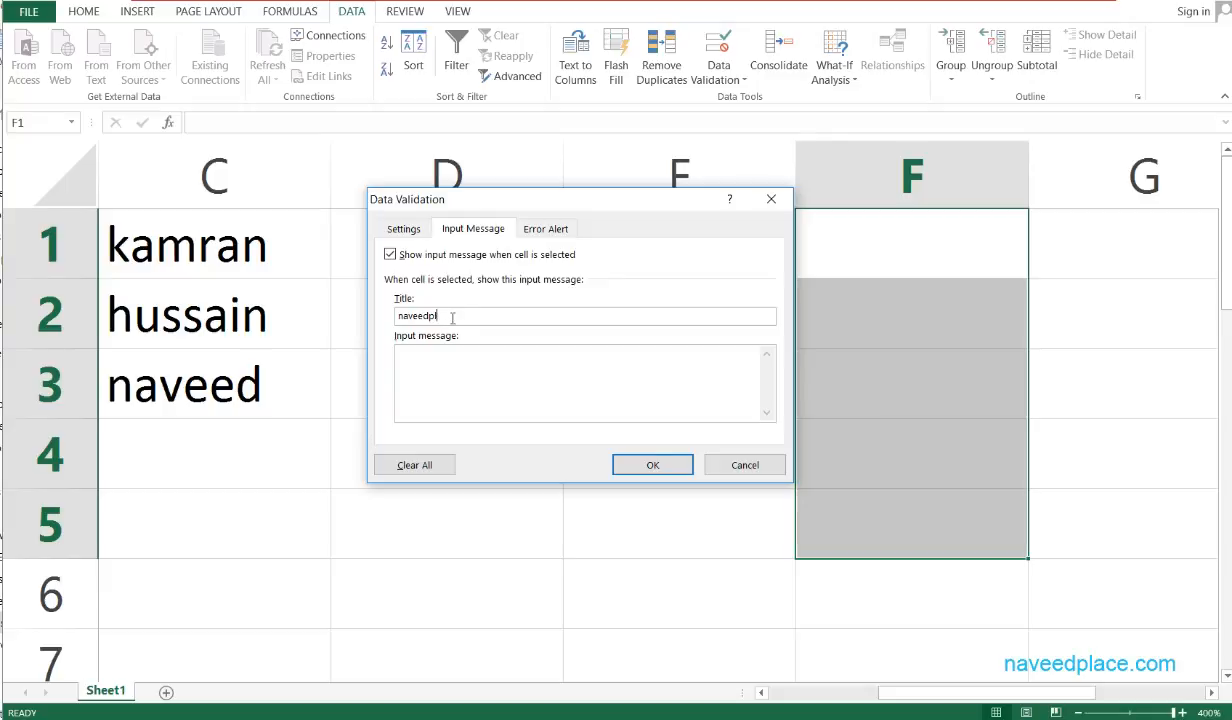
click(468, 388)
text(nskndknsdnsndjsndjsnjkdnsjkndsjndjknsjkdnjks)
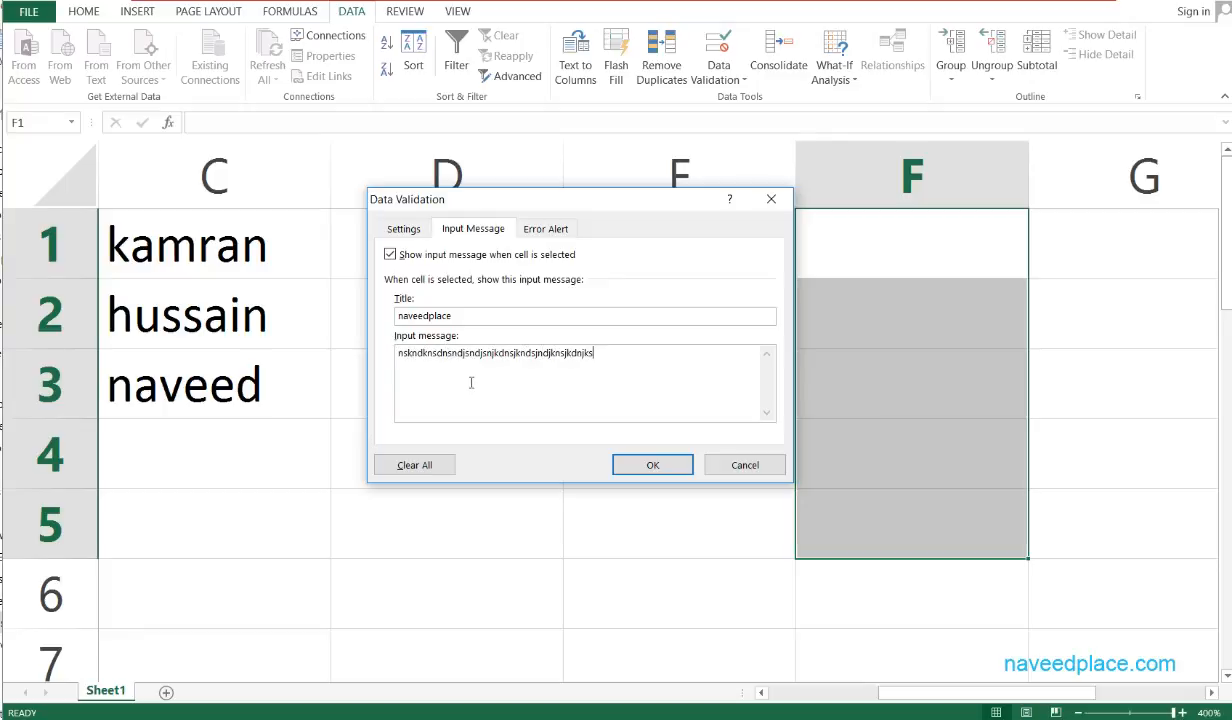
click(650, 468)
- Check the input message on cells F1, F2 and F3 by selecting each of them in turn
click(626, 572)
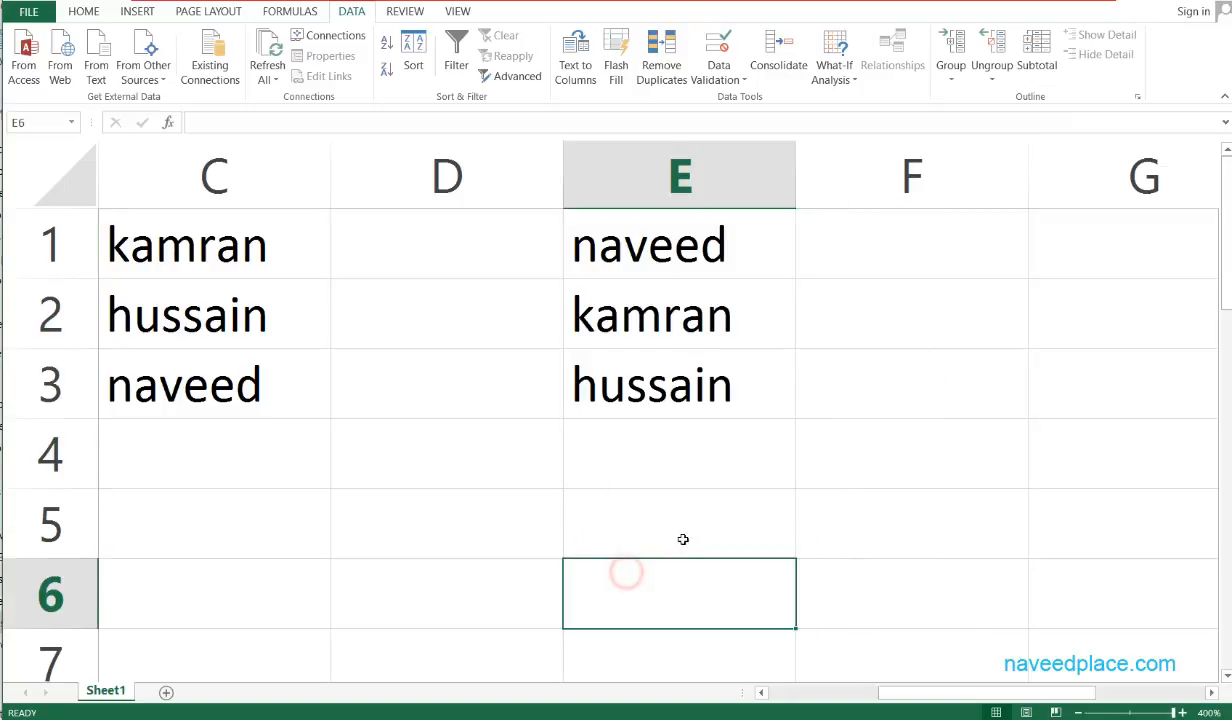
click(885, 295)
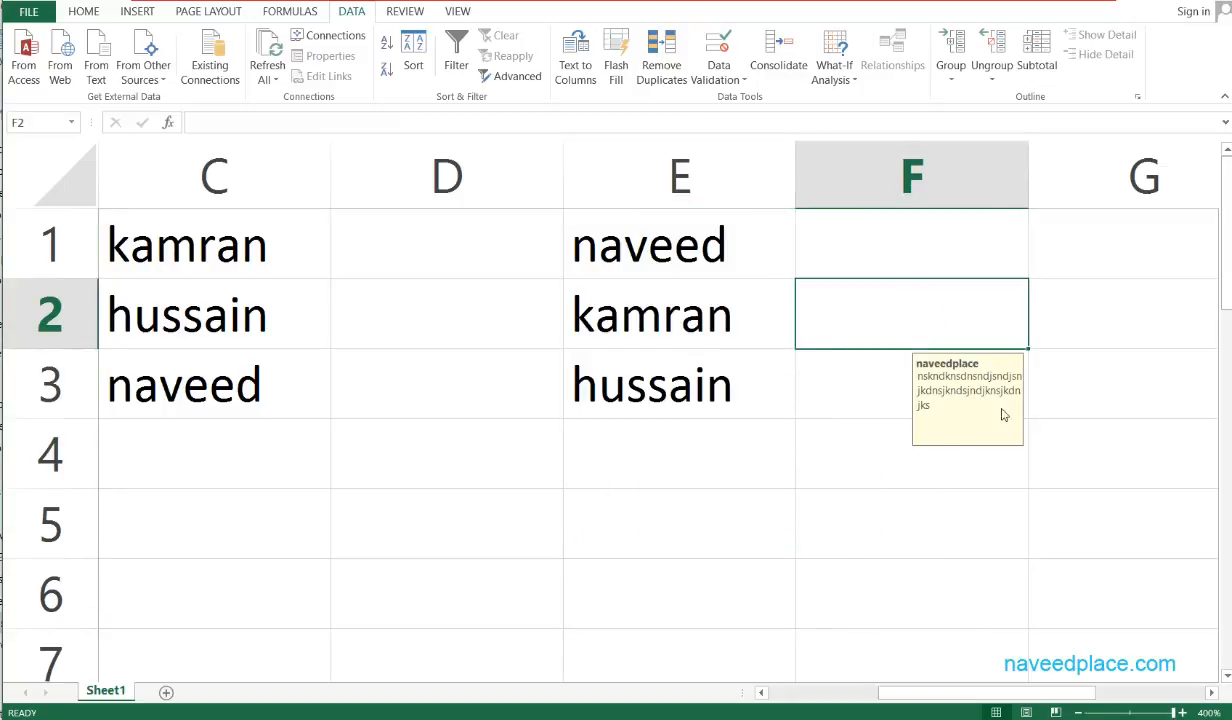
click(870, 390)
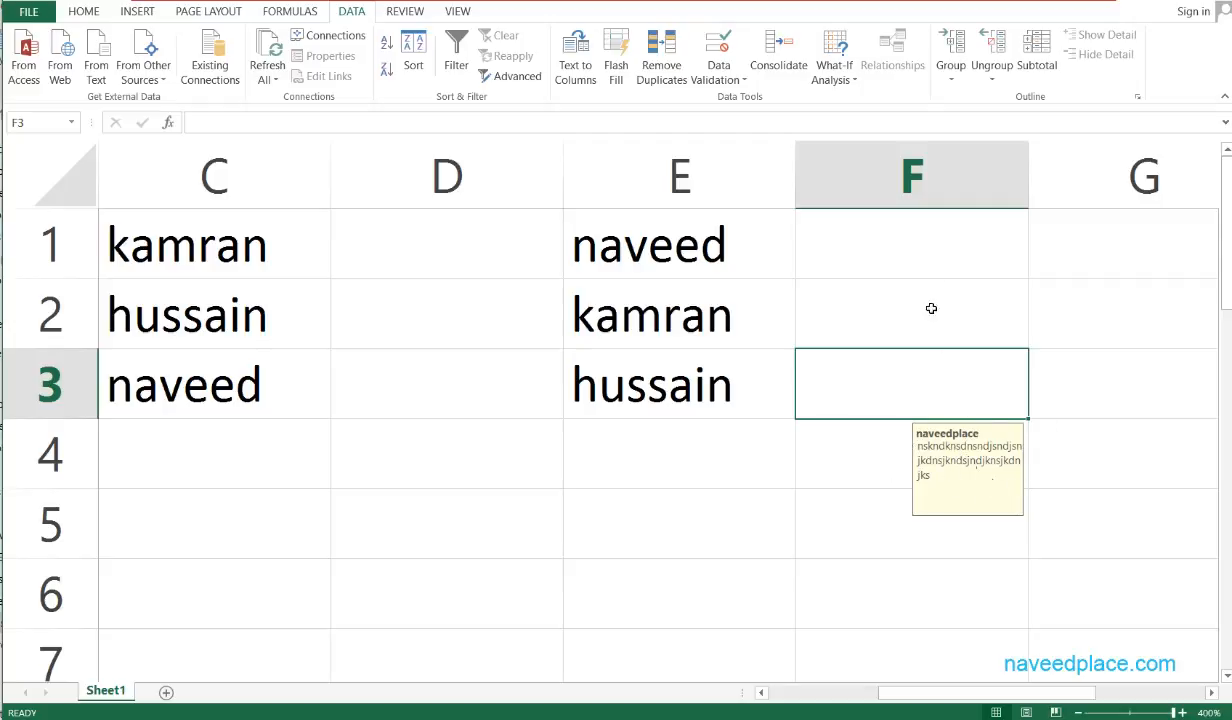
click(891, 308)
click(902, 247)
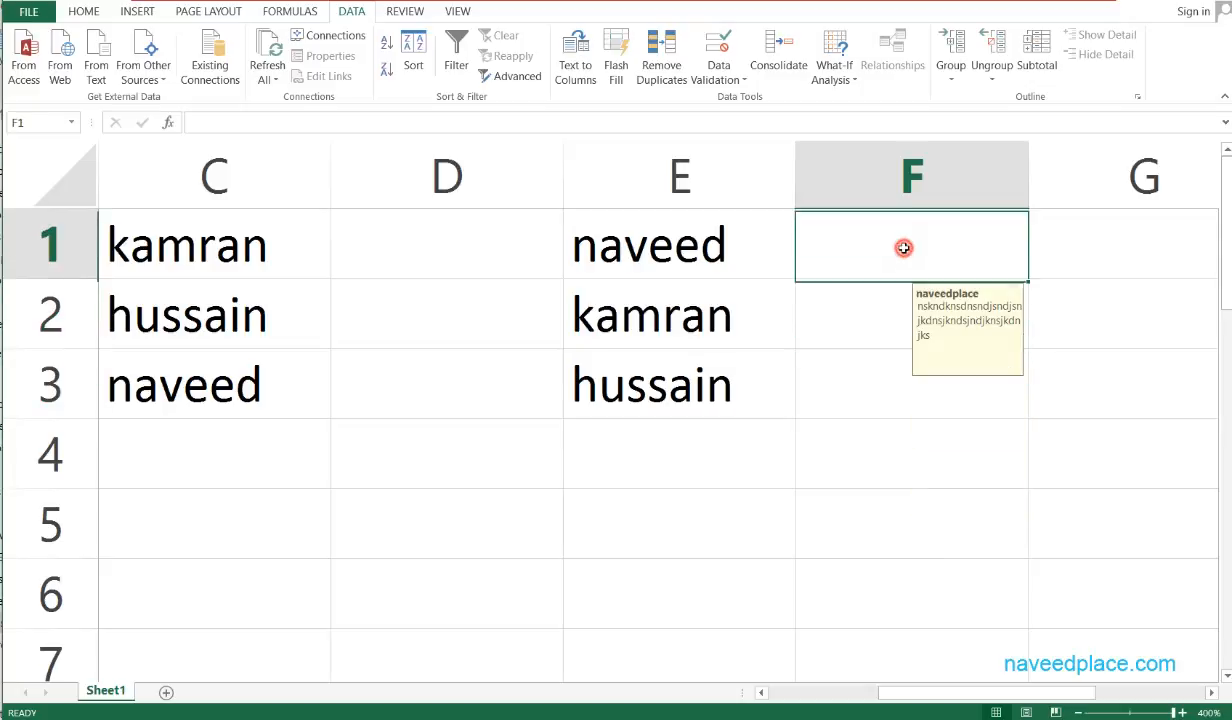
click(863, 310)
click(861, 250)
click(862, 322)
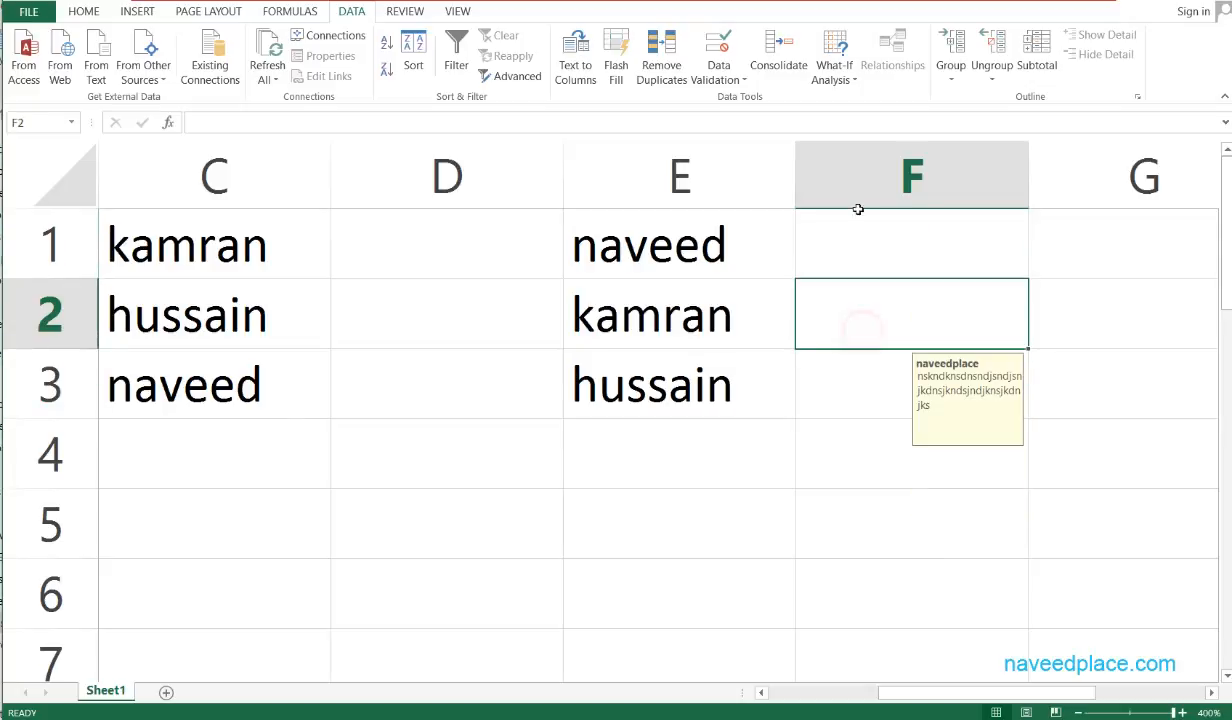
click(860, 408)
- Compare cell D5, outside the validated range, with the cells in F1:F5 to see where the input message shows
double_click(475, 500)
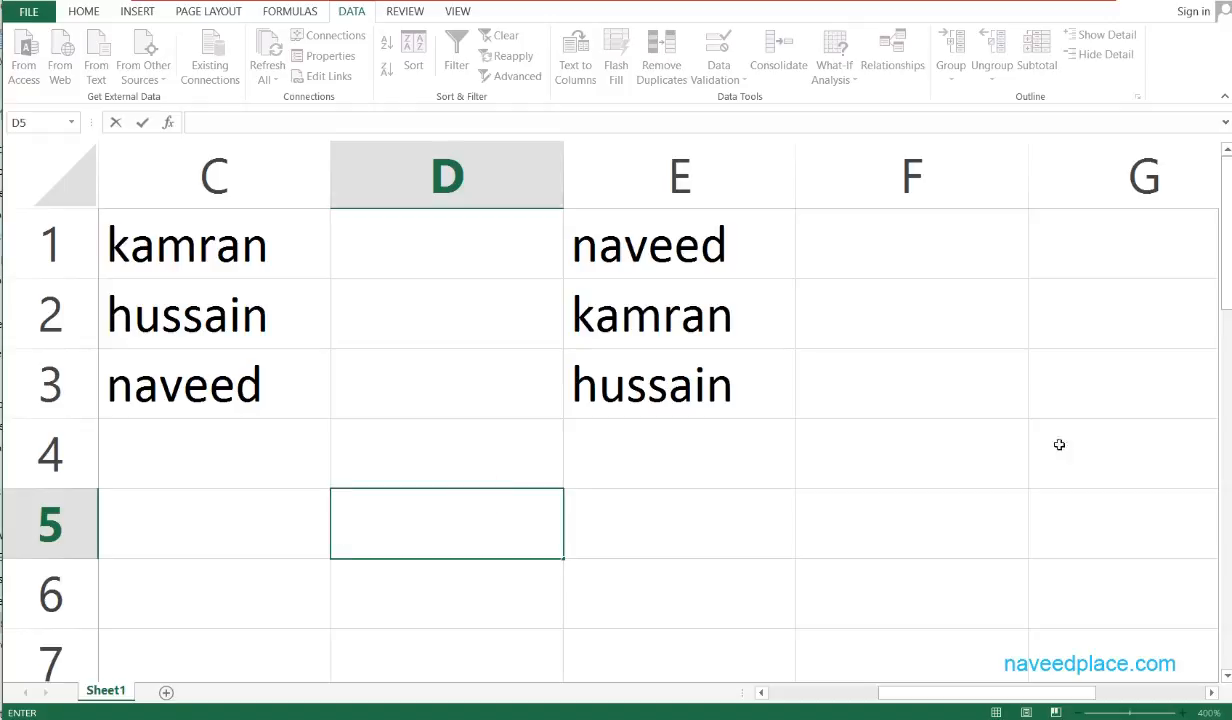
click(862, 372)
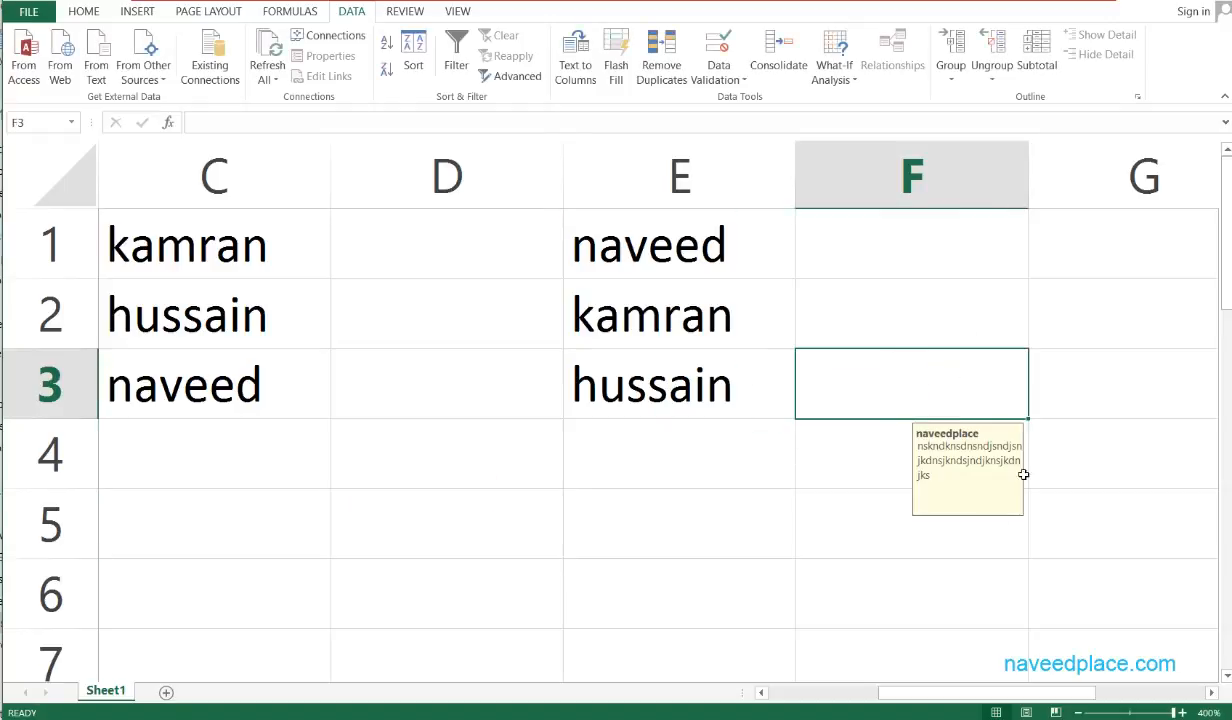
click(909, 297)
click(909, 230)
click(896, 365)
click(885, 530)
click(875, 455)
click(867, 398)
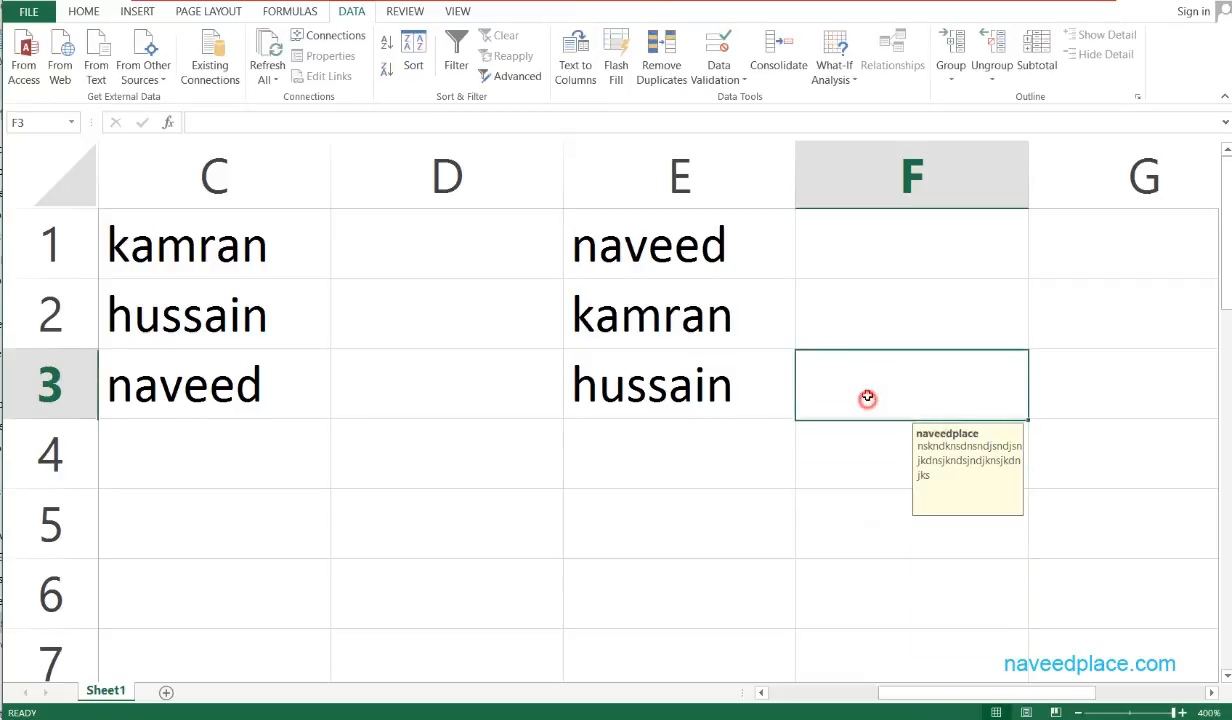
click(872, 305)
click(880, 252)
click(872, 318)
double_click(879, 411)
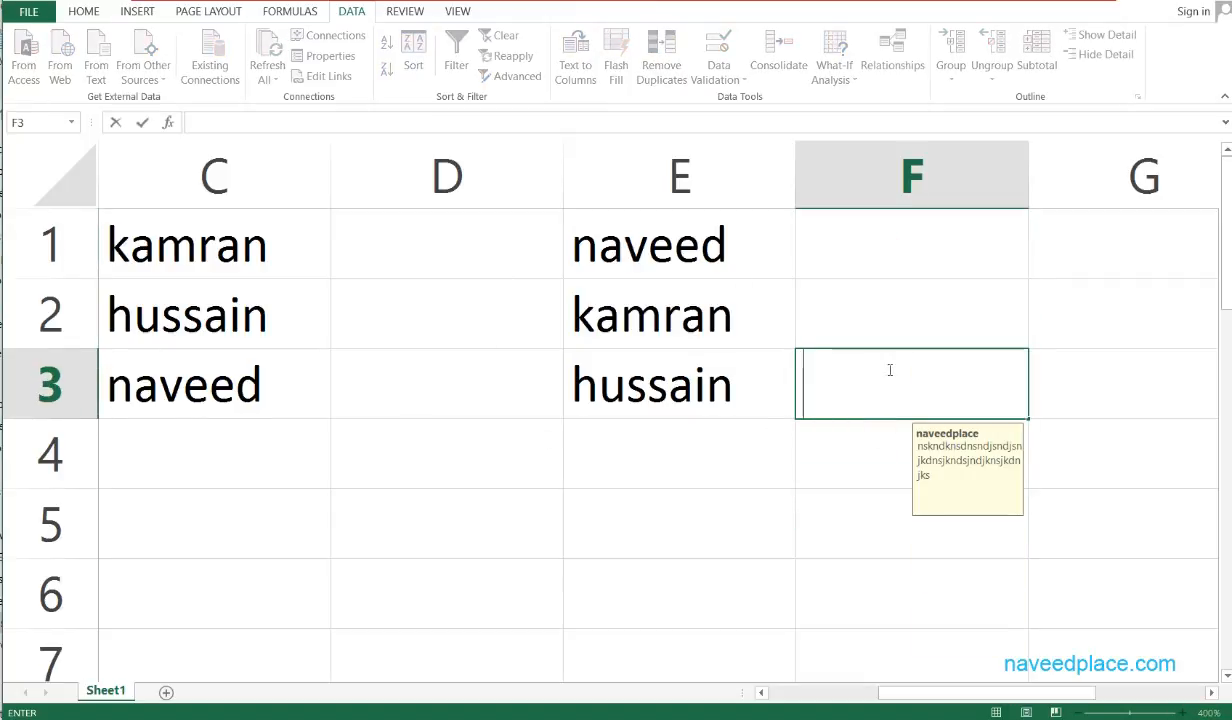
click(946, 303)
- Draft a Stop-style error alert for F1:F6 with the title sdwd and the message sdsdsds, declining to extend validation to the unvalidated cell
mouse_move(935, 236)
mouse_down()
mouse_move(938, 393)
mouse_move(880, 595)
mouse_up()
click(718, 78)
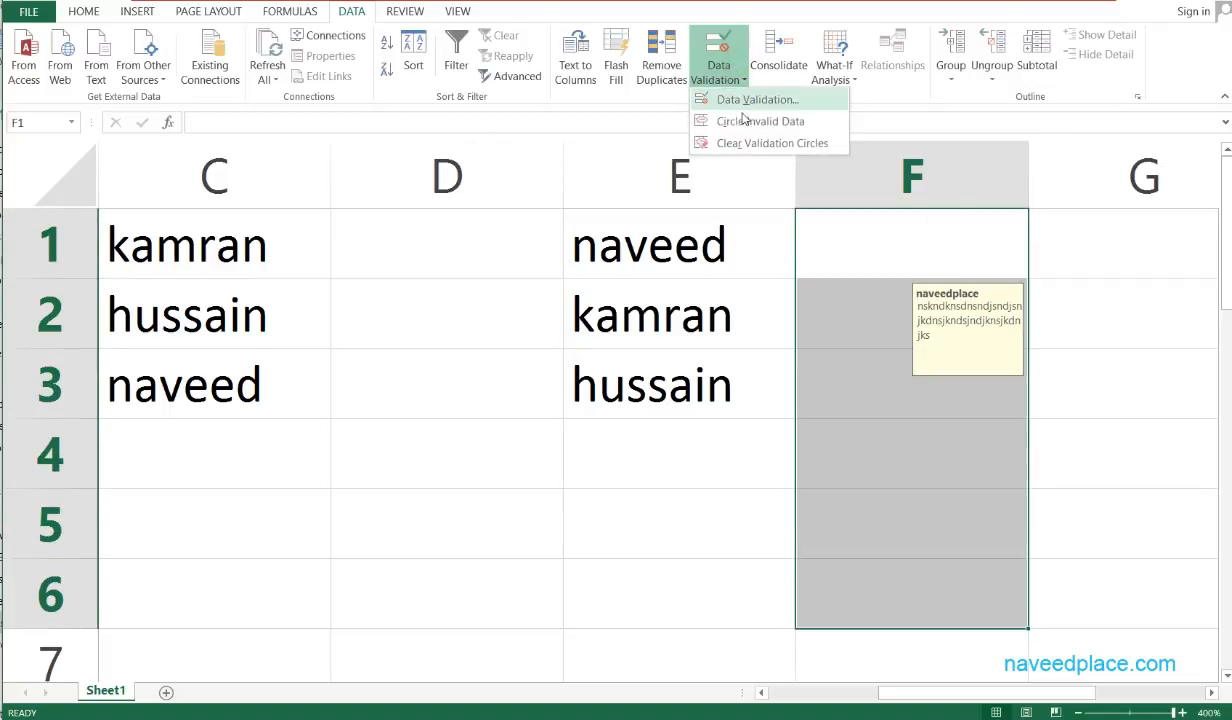
click(740, 101)
click(614, 404)
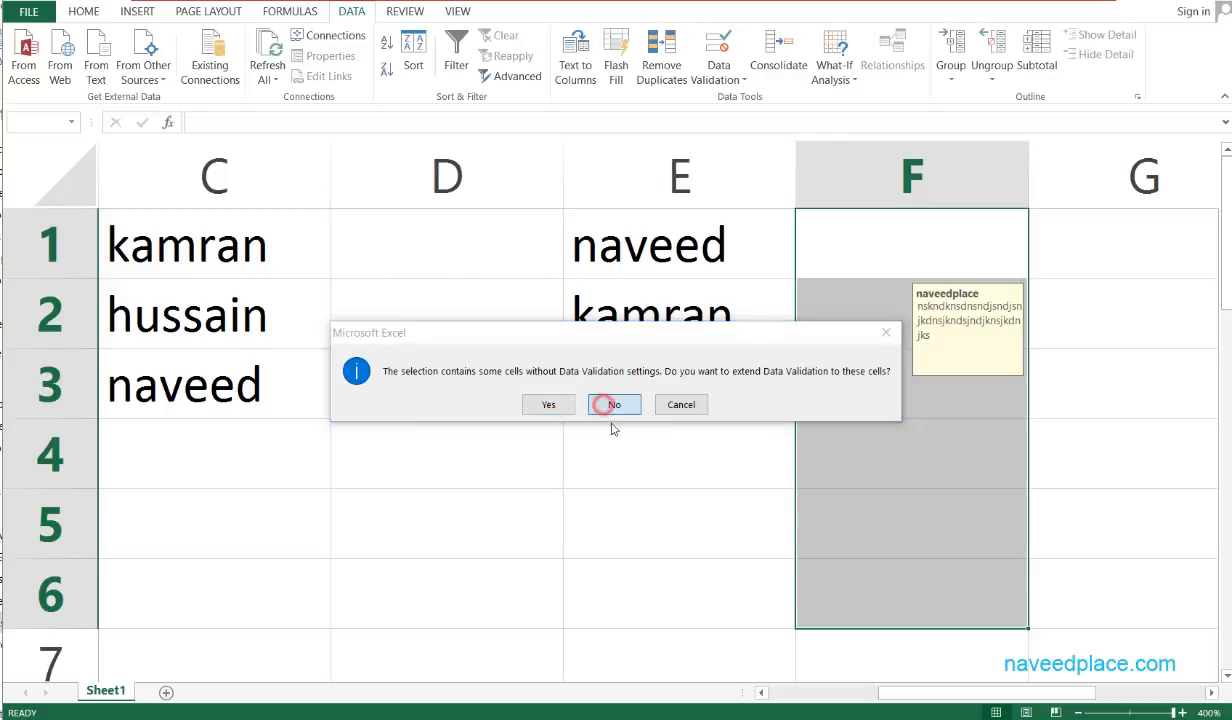
click(549, 232)
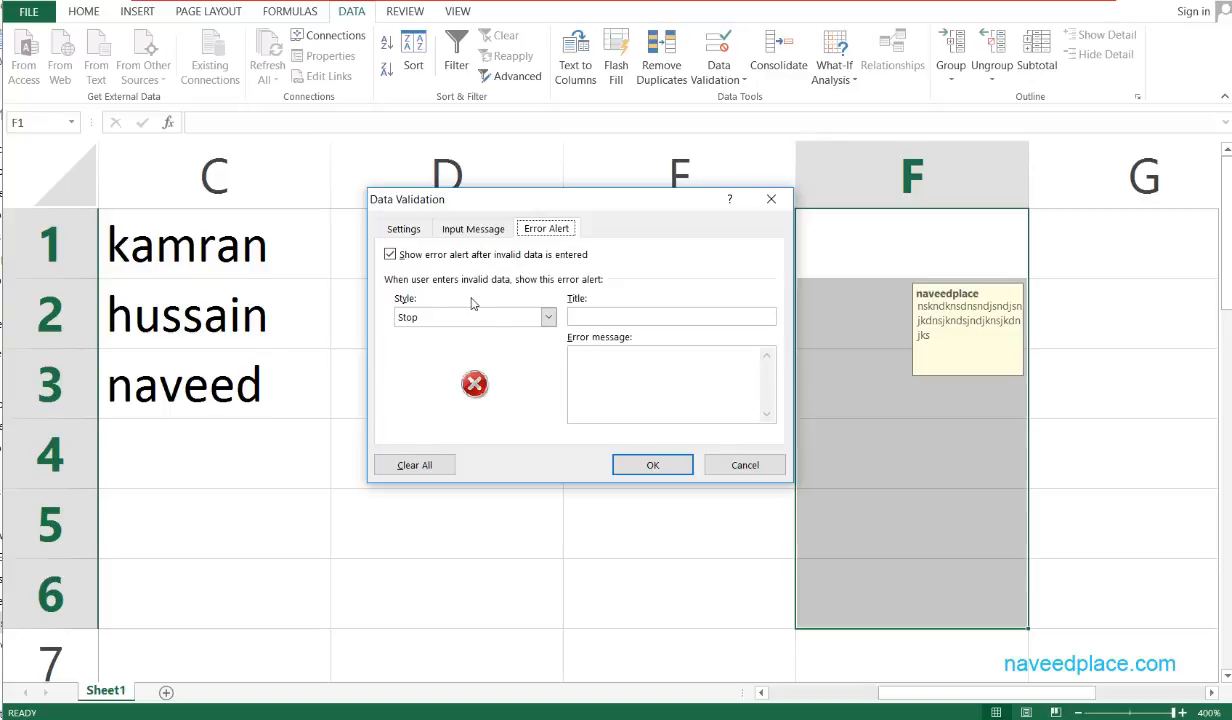
click(547, 317)
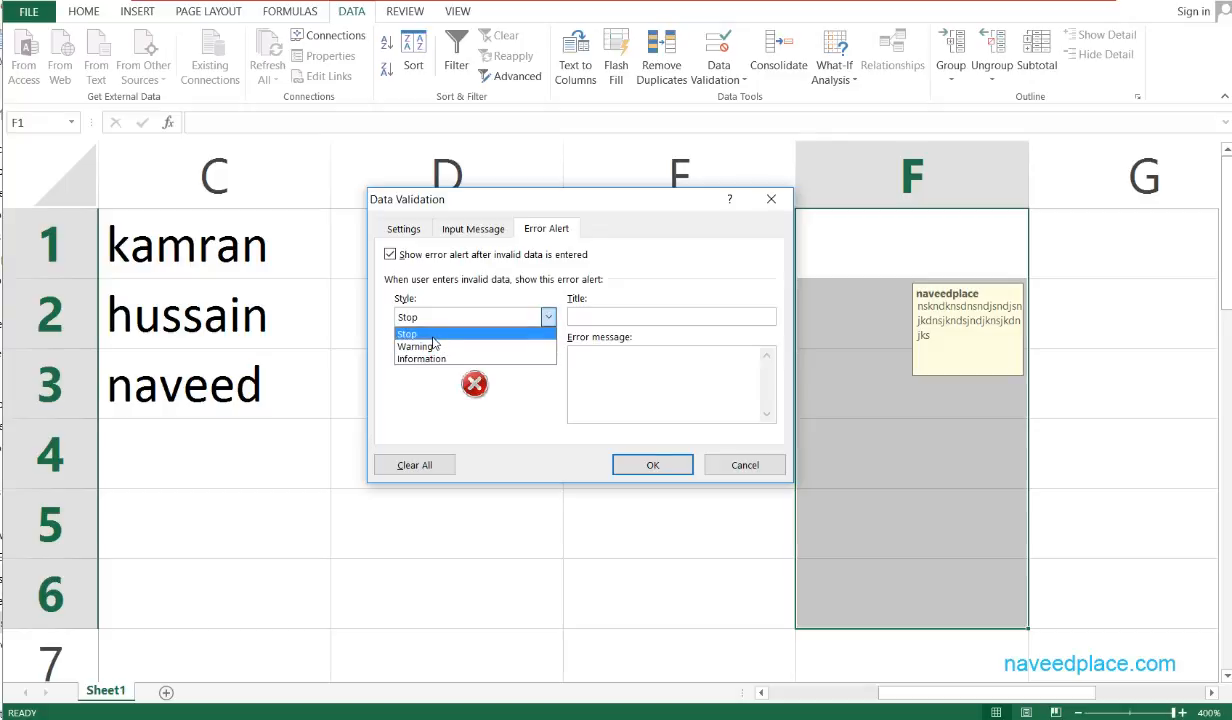
click(599, 312)
text(sdwd)
click(609, 357)
text(sdsdsds)
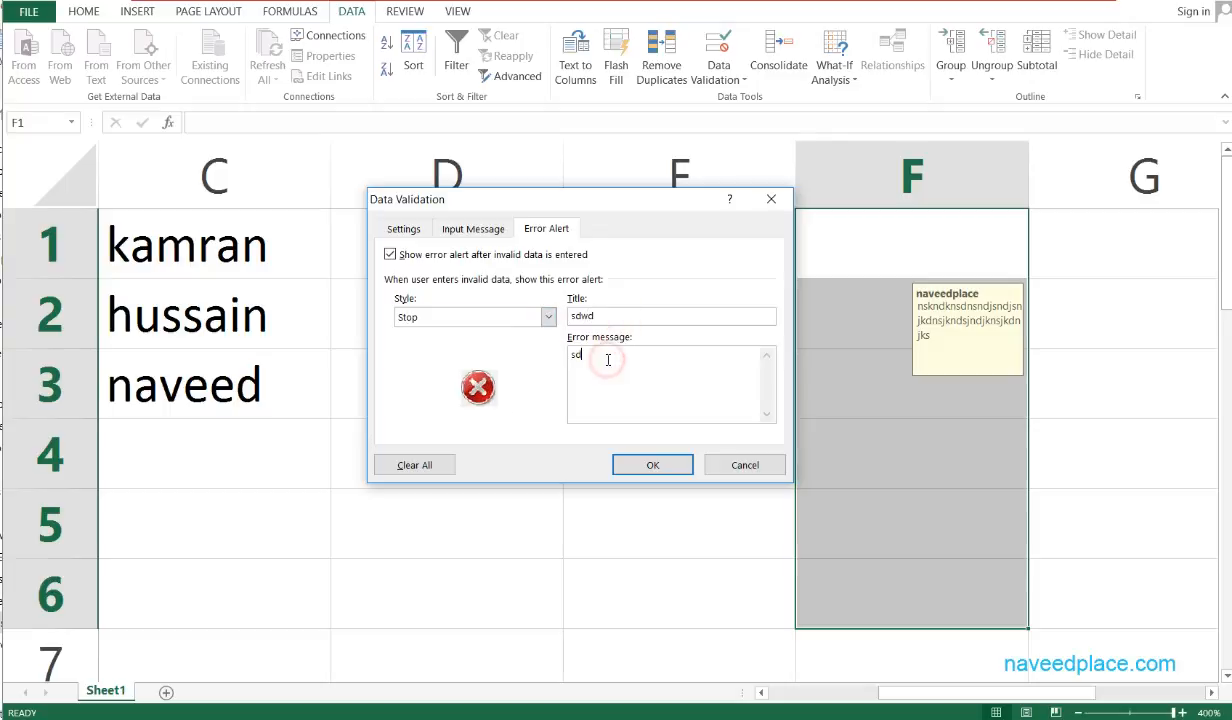
- Try the Warning and Information styles for the error alert, then discard the alert changes
click(545, 316)
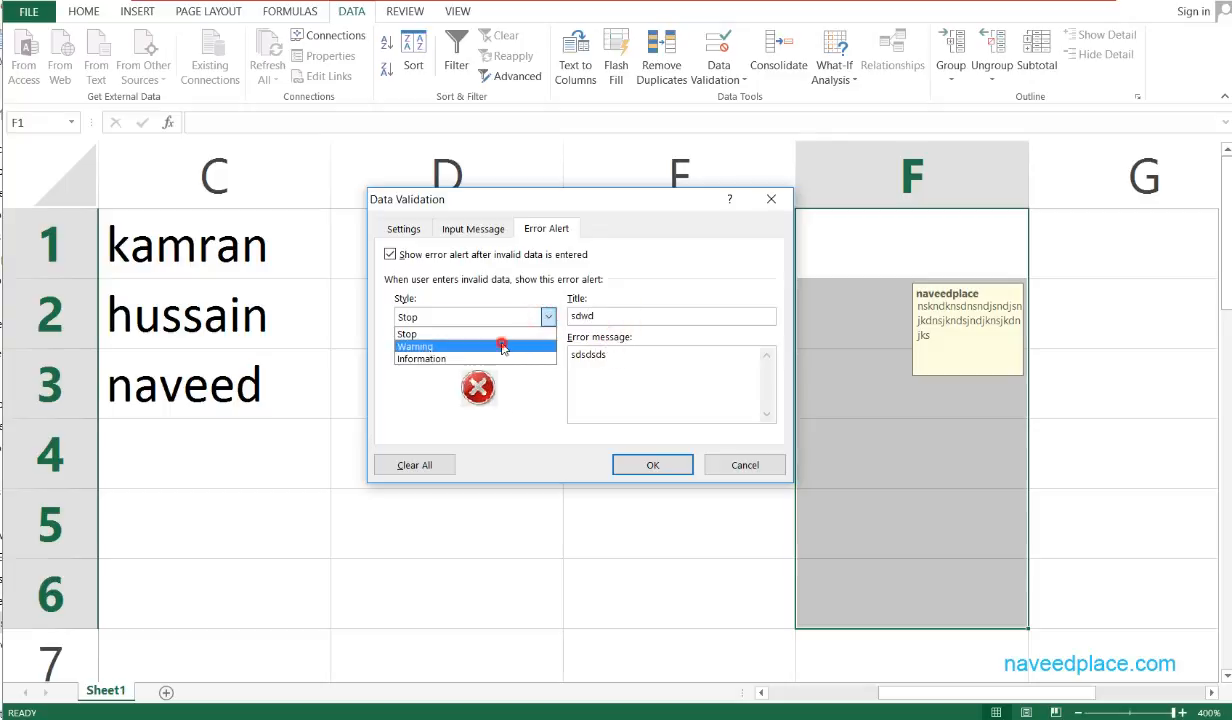
click(503, 346)
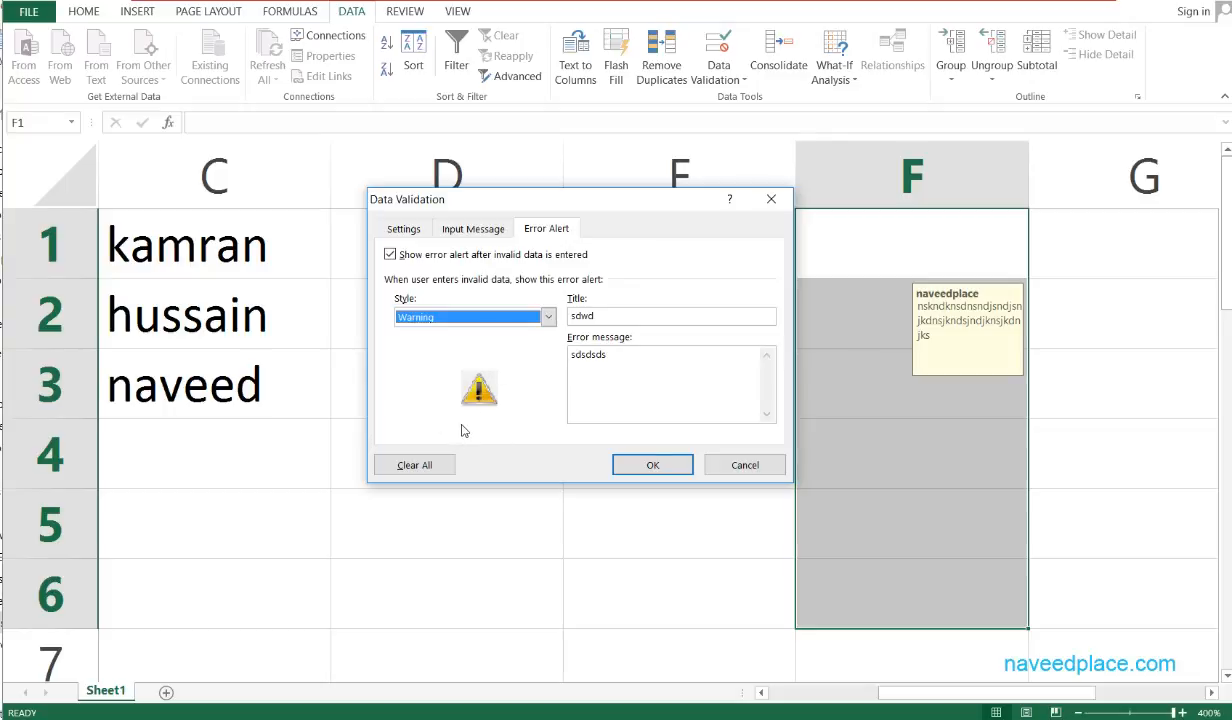
click(530, 317)
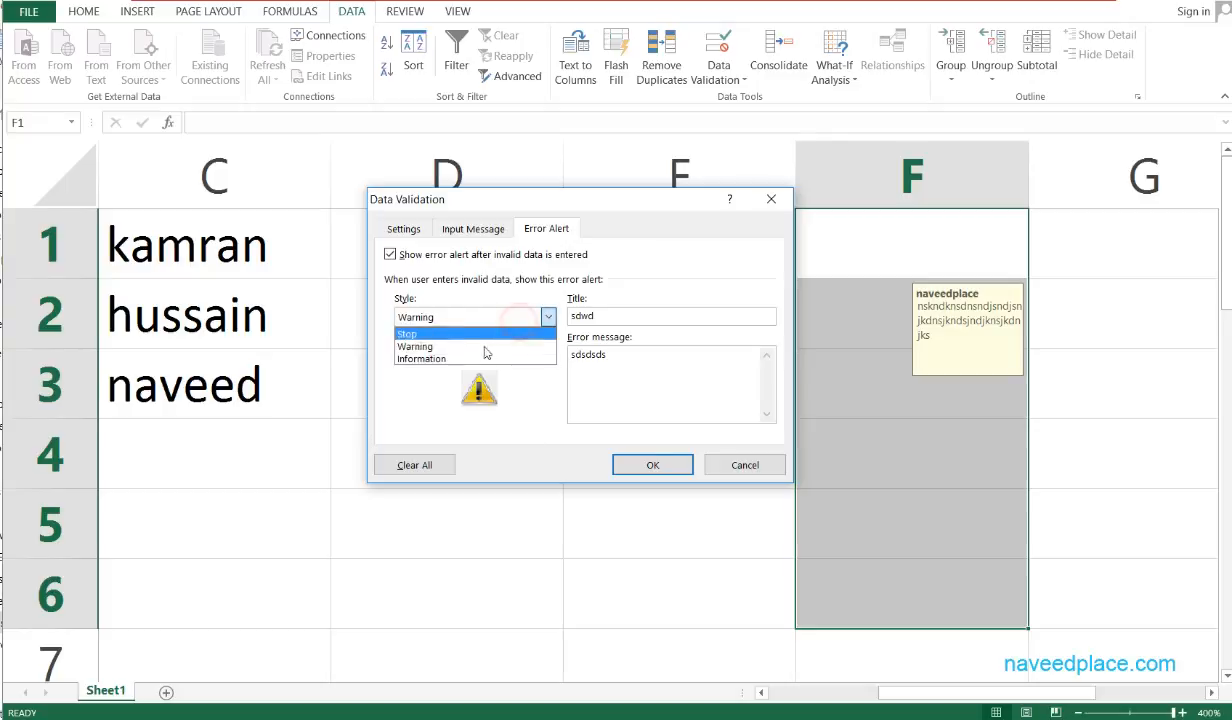
click(449, 359)
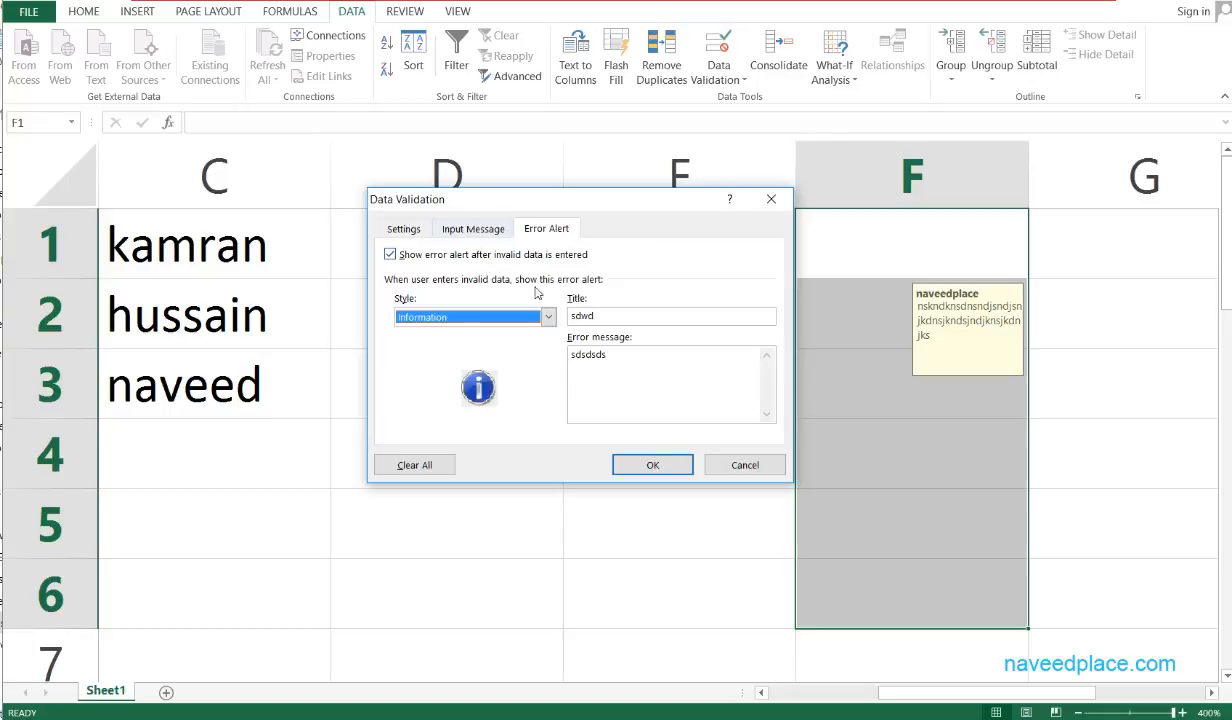
click(745, 465)
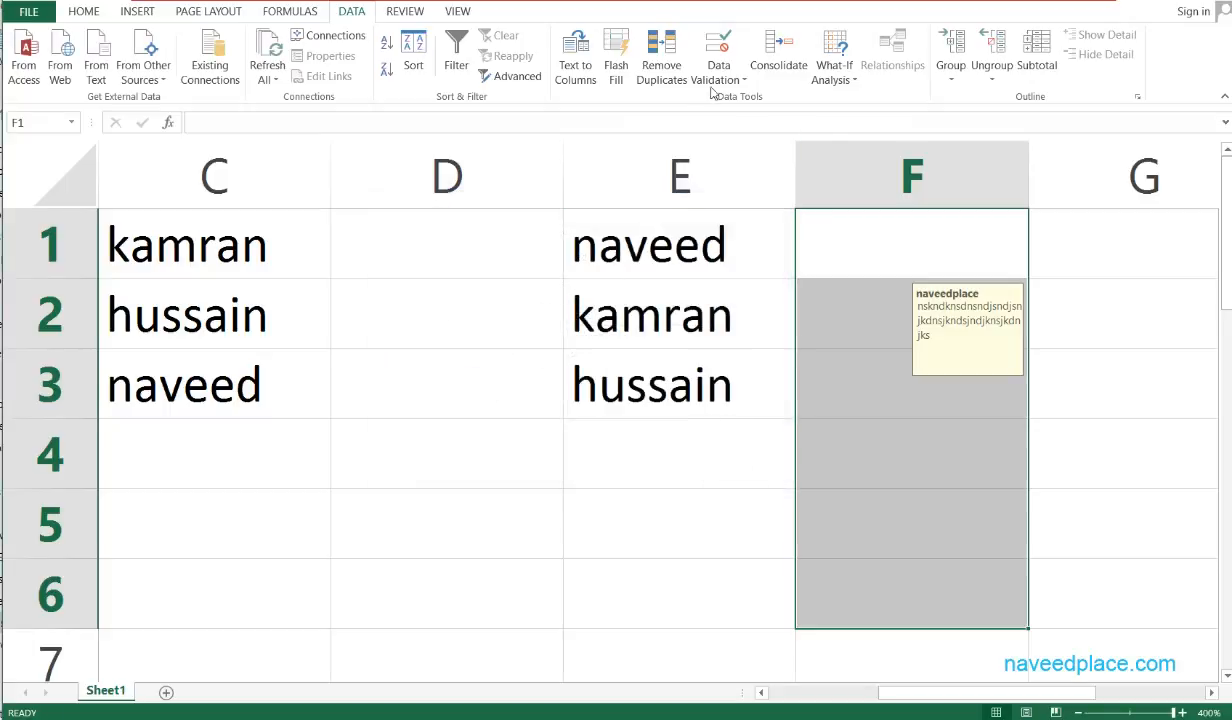
click(719, 72)
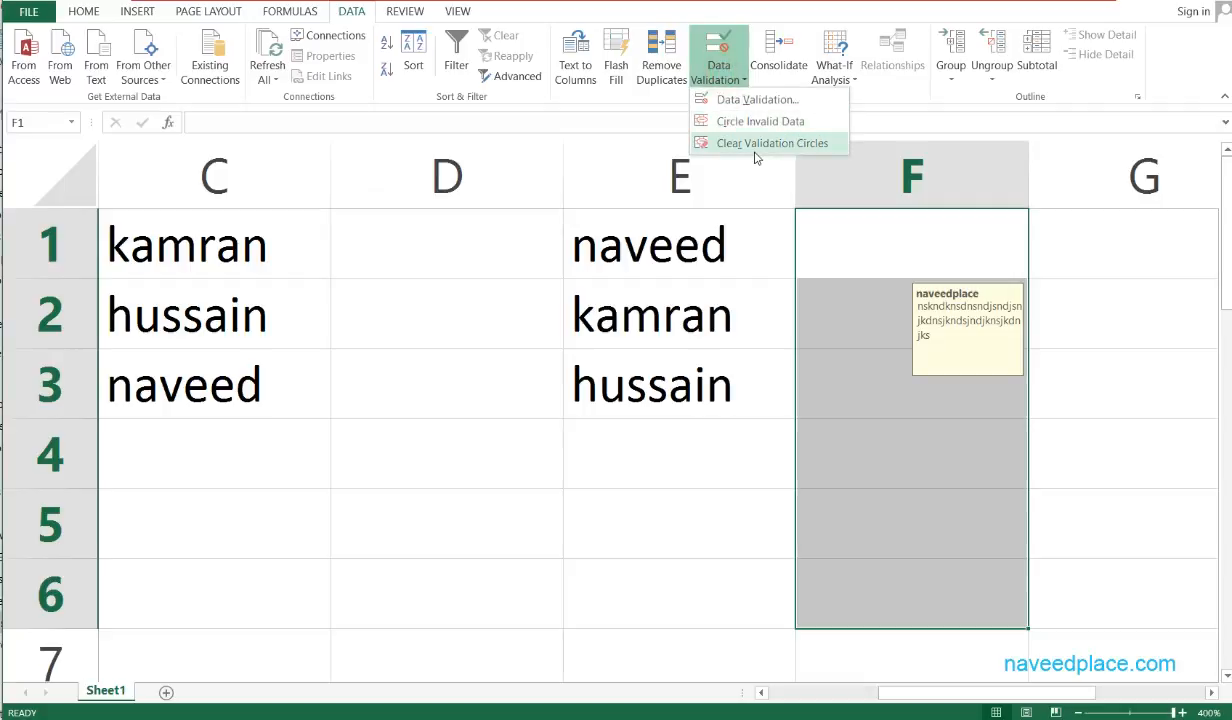
click(661, 386)
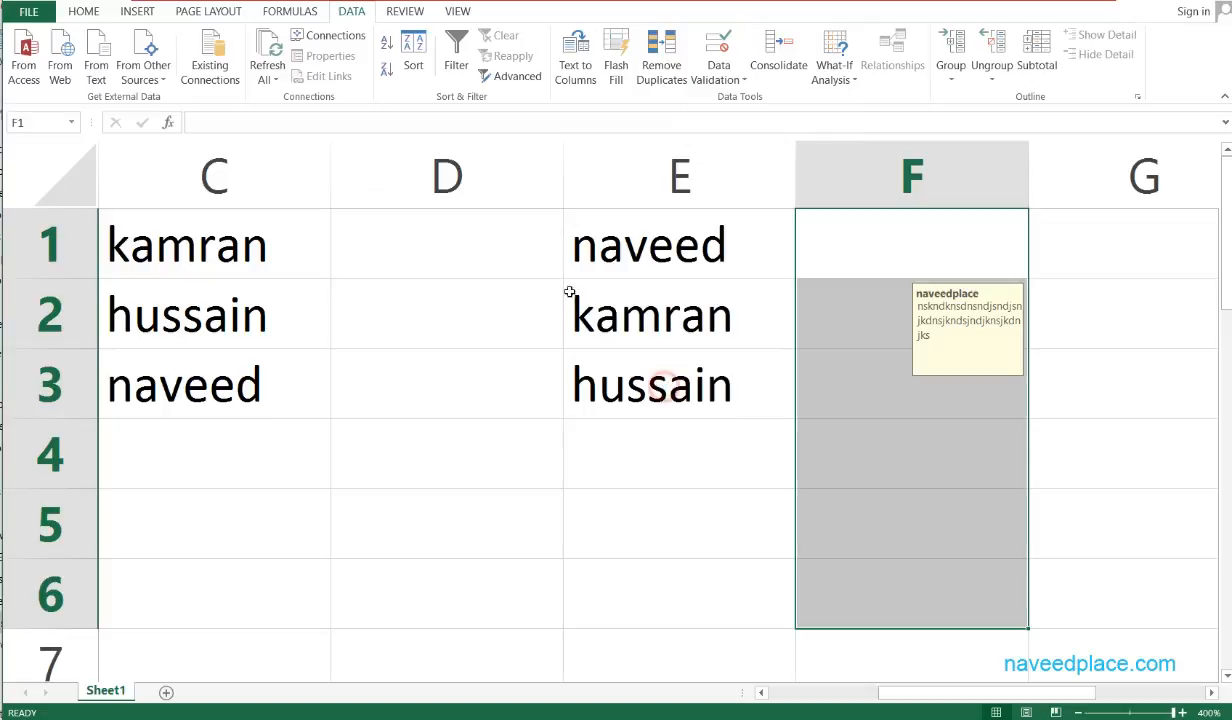
- Enter the numbers 12, 32 and 12 in cells D1 to D3
click(418, 245)
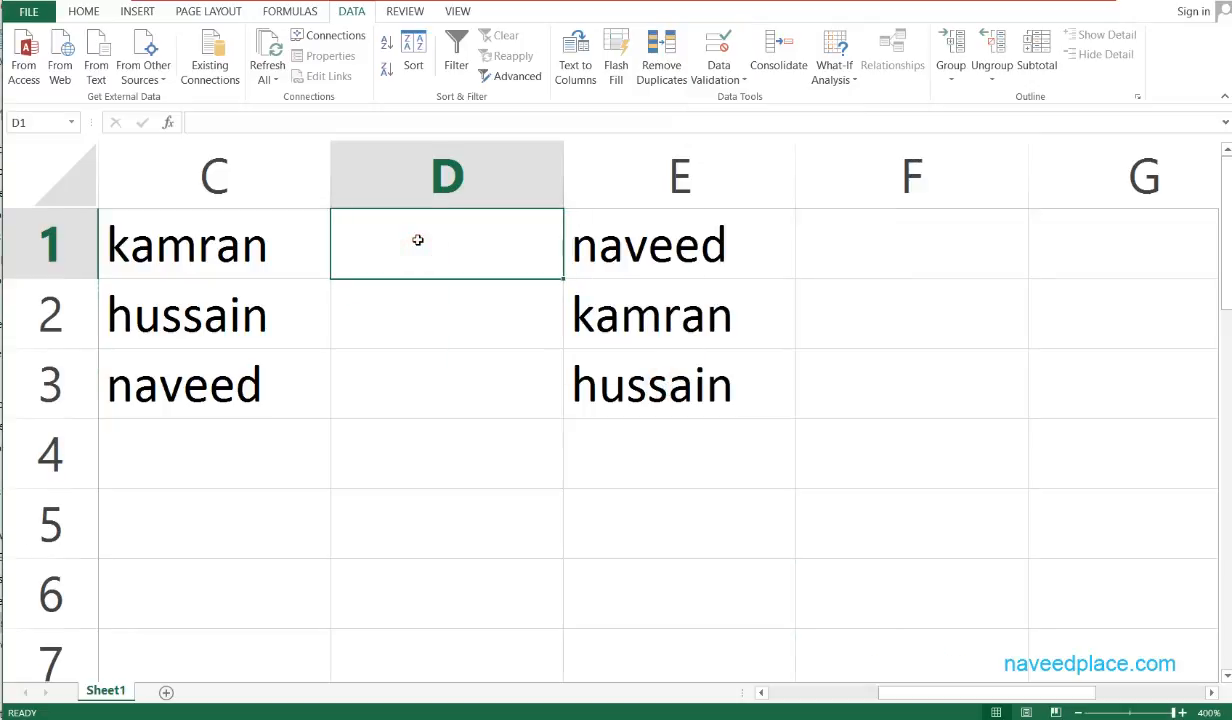
text(12)
key(Return)
text(32)
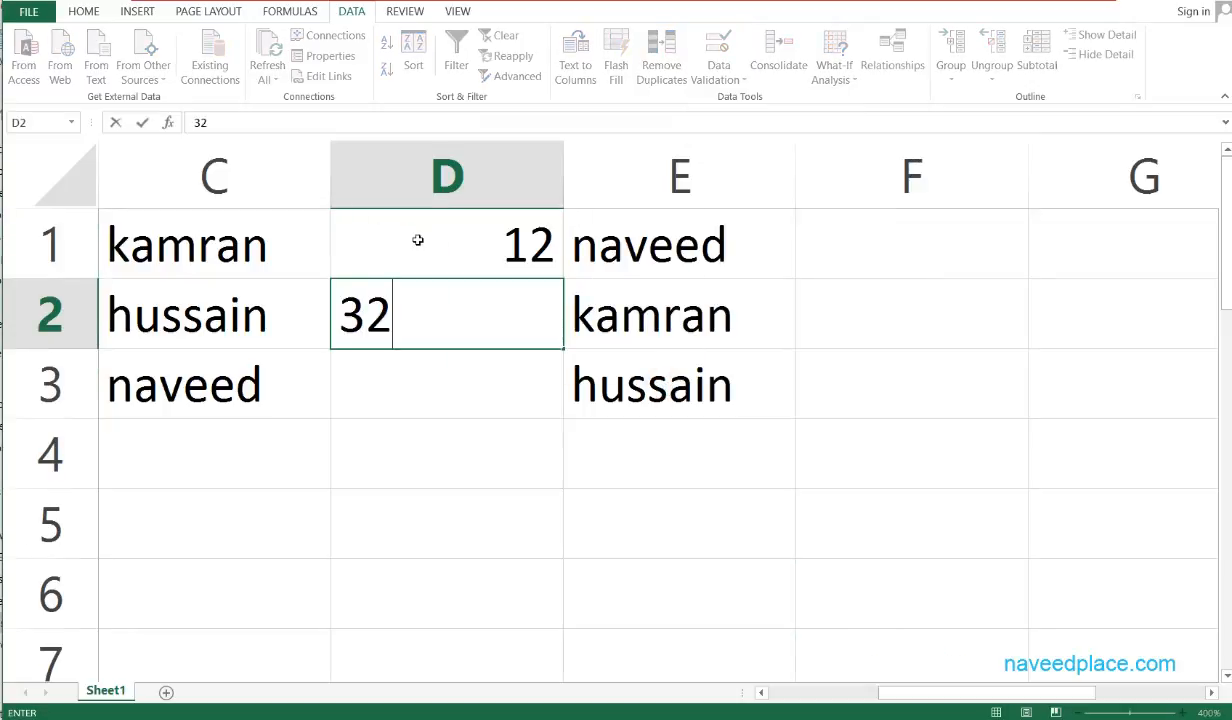
key(Return)
text(12)
key(Return)
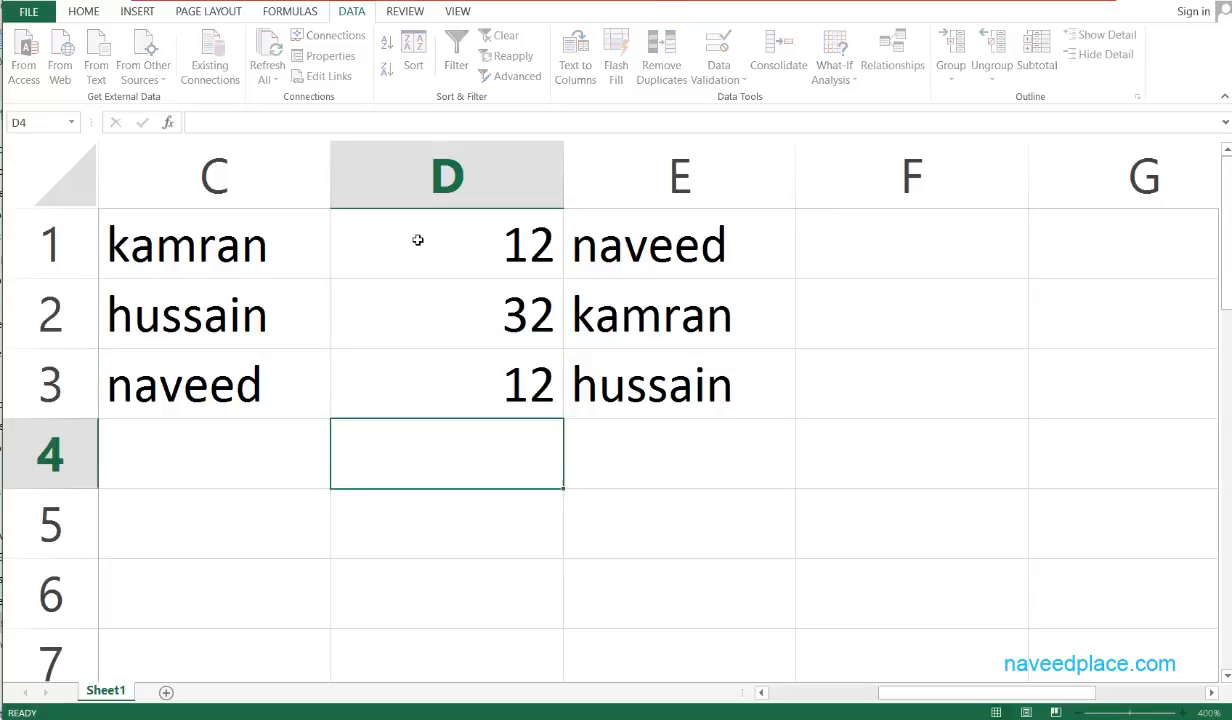
- Restrict cells D1:D12 to whole numbers between a minimum of 1 and a maximum using data validation
drag(418, 240, 462, 569)
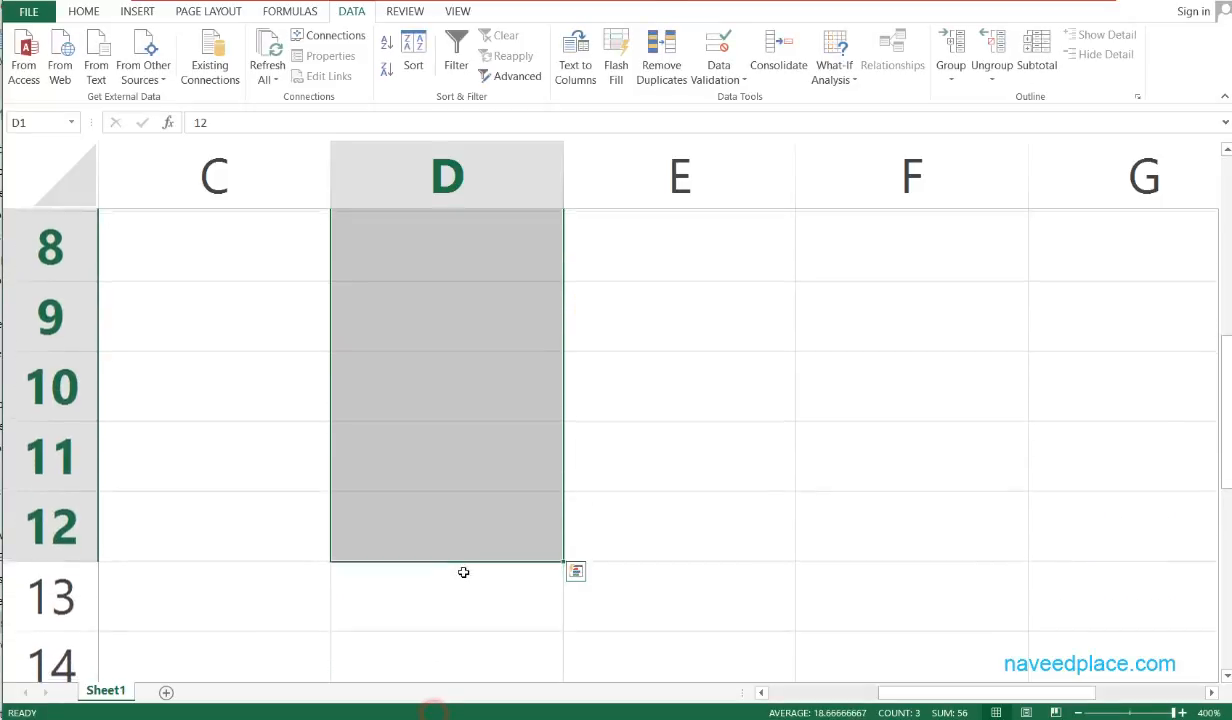
scroll(463, 571, up, 3)
click(718, 78)
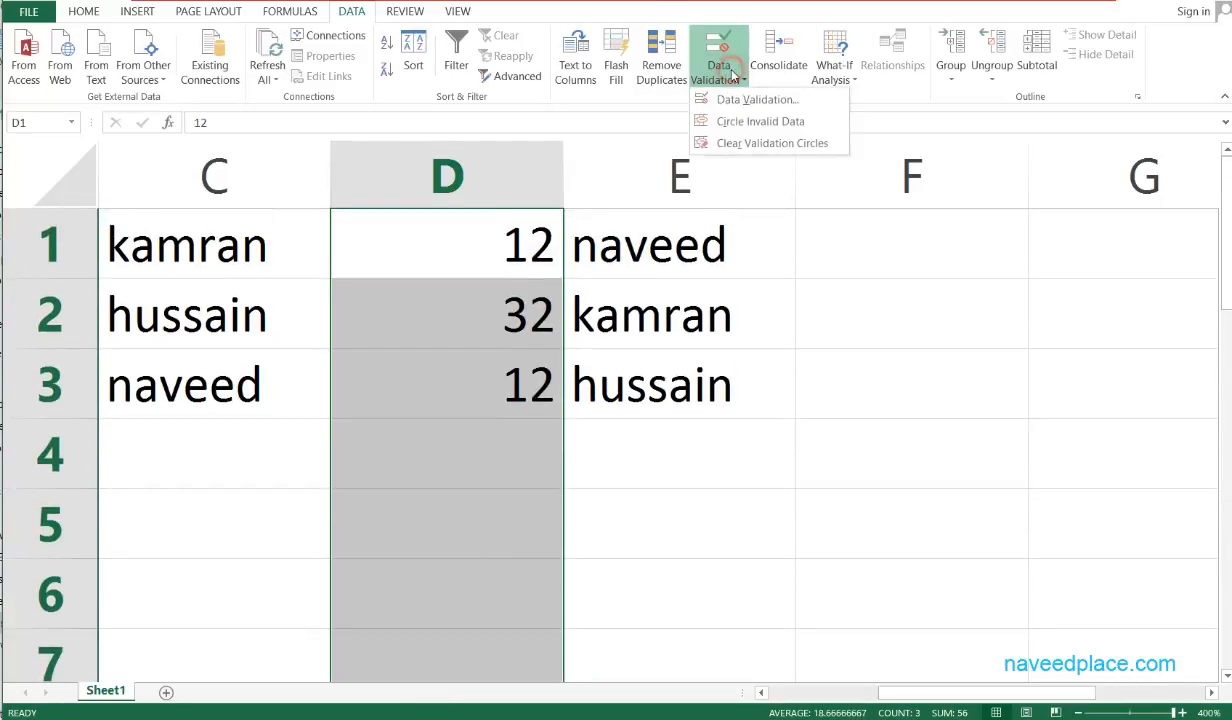
click(731, 110)
click(396, 229)
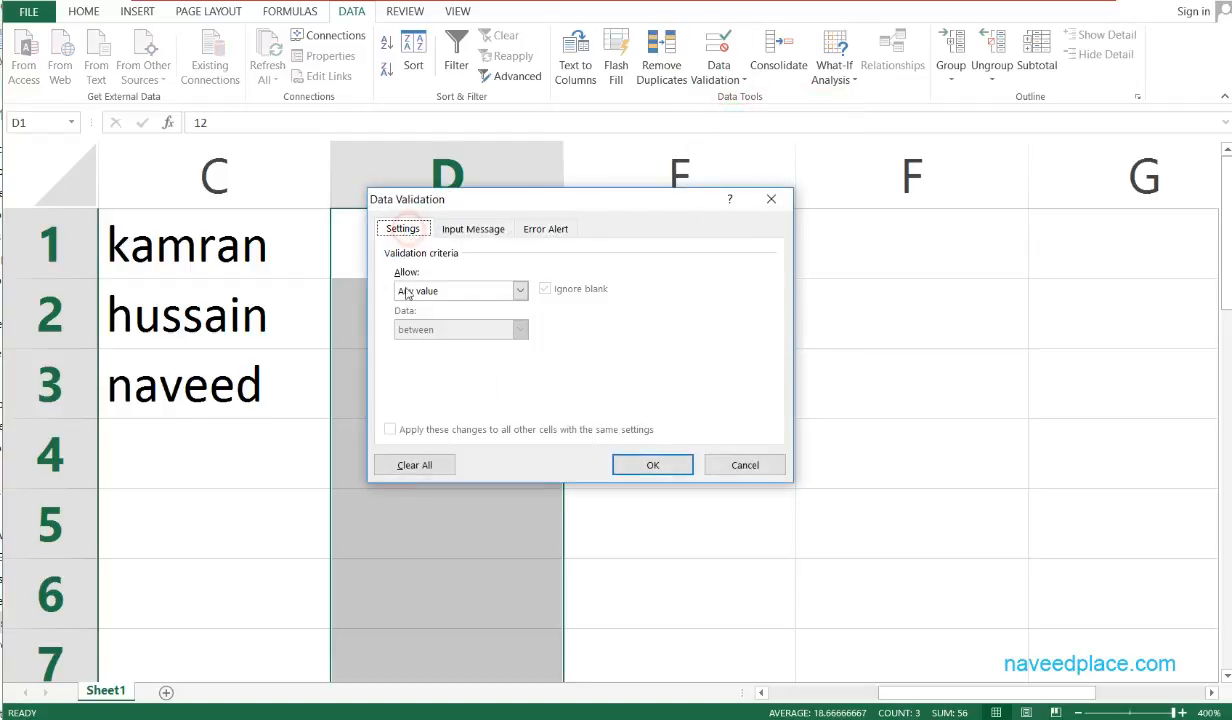
click(484, 290)
click(425, 316)
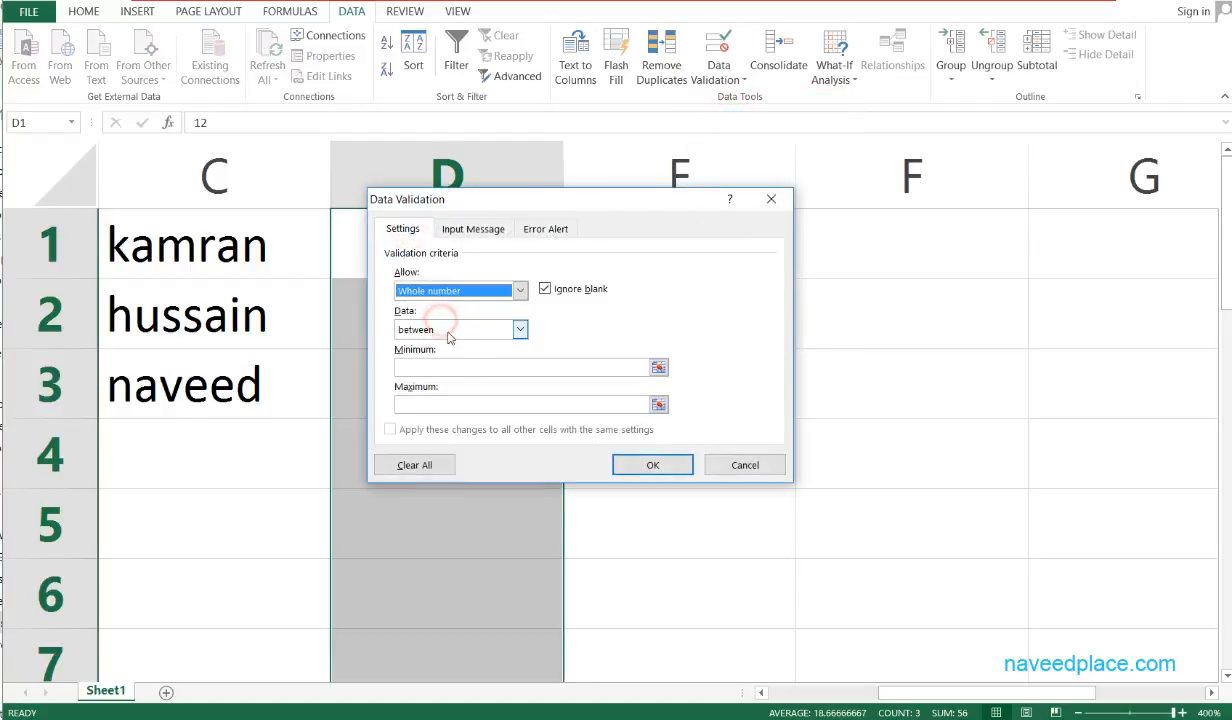
click(474, 367)
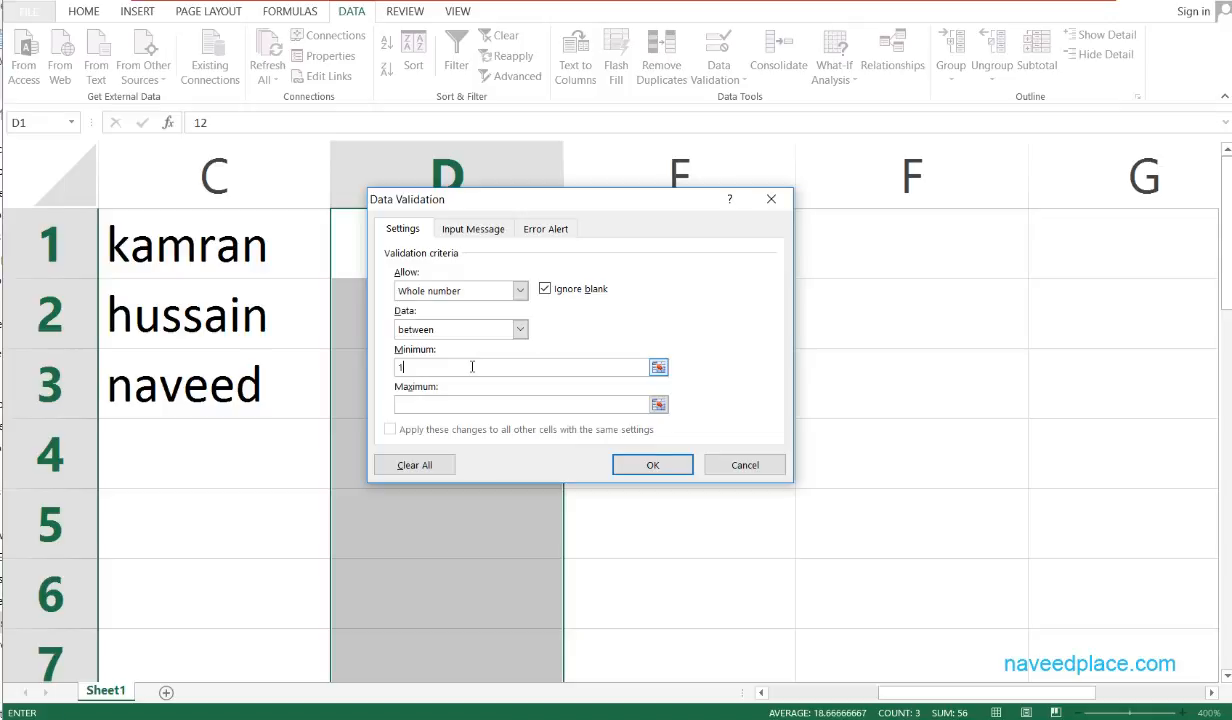
text(1)
click(438, 404)
click(663, 468)
- Test the whole-number rule by entering 4 in cell D4, then abandon the entry
click(469, 457)
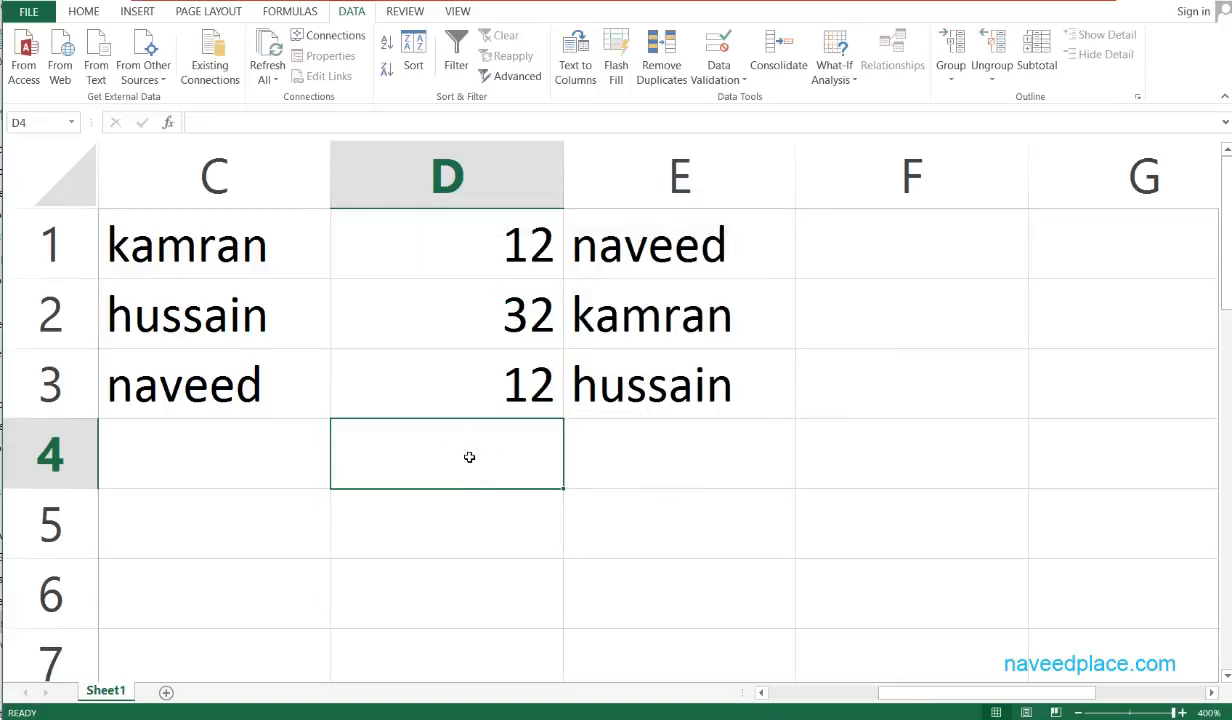
text(4)
key(Return)
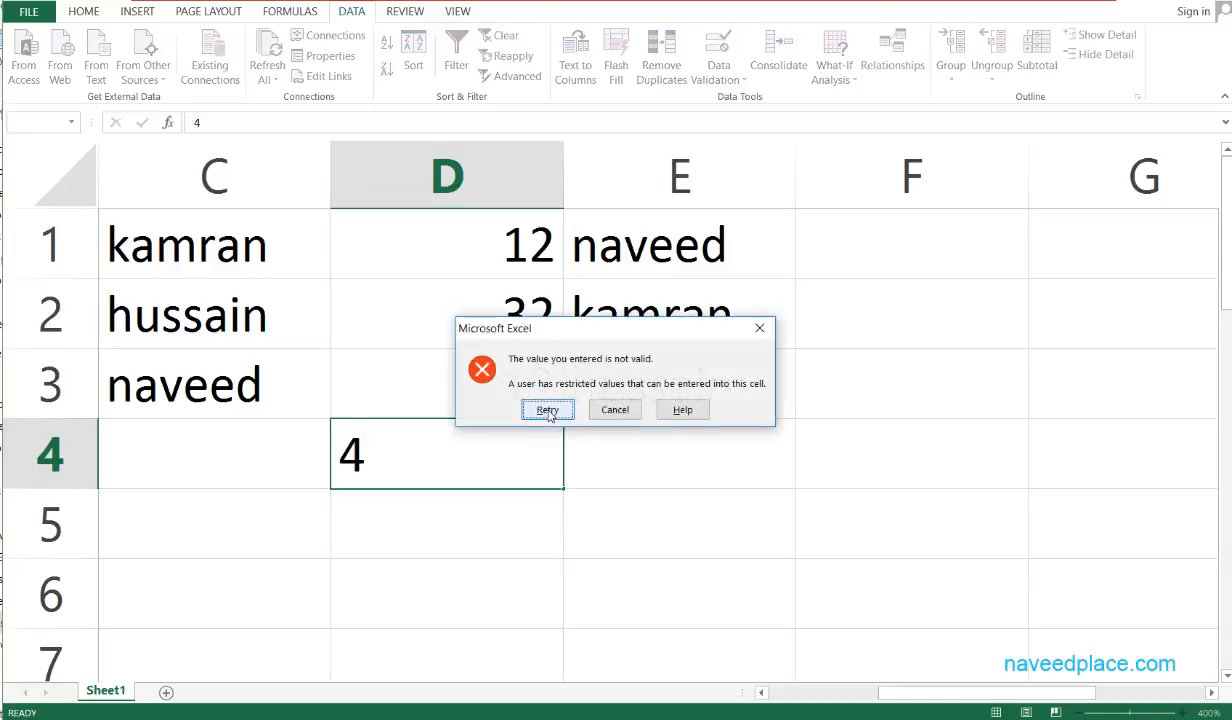
click(758, 328)
click(474, 429)
- Select the cells in column D from D1 down and circle the invalid data
drag(482, 234, 500, 600)
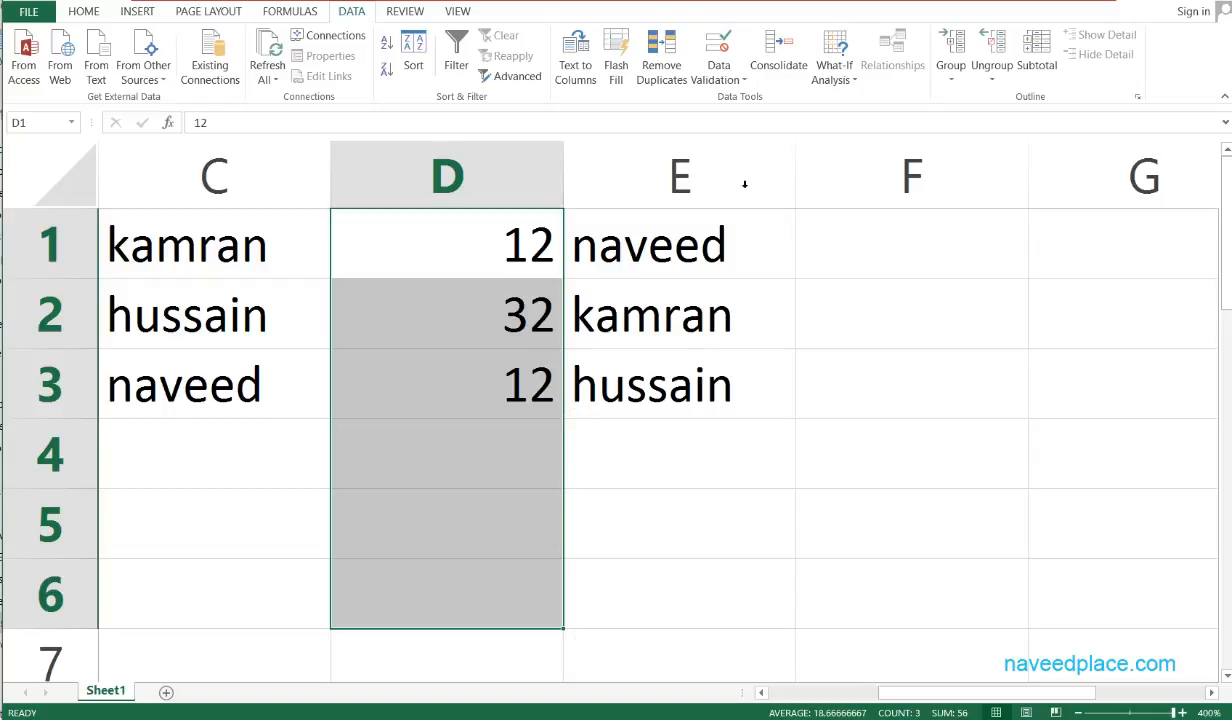
click(621, 586)
drag(480, 242, 450, 665)
scroll(670, 345, up, 3)
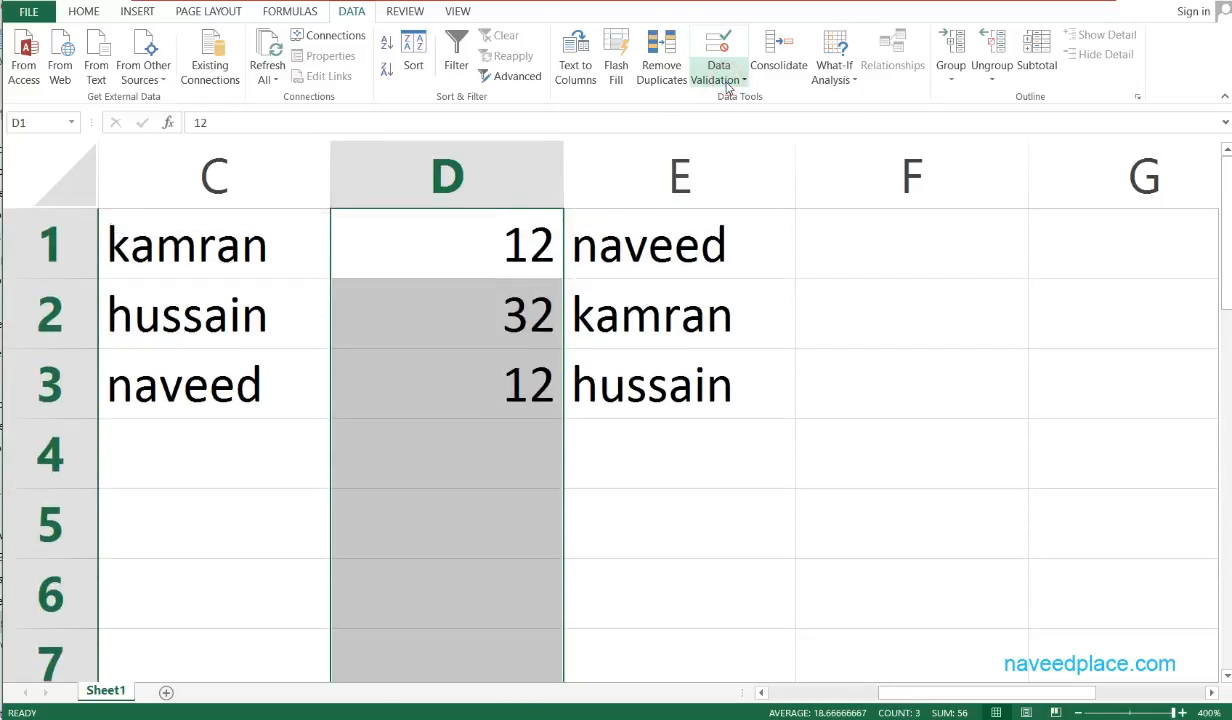
click(719, 76)
click(762, 121)
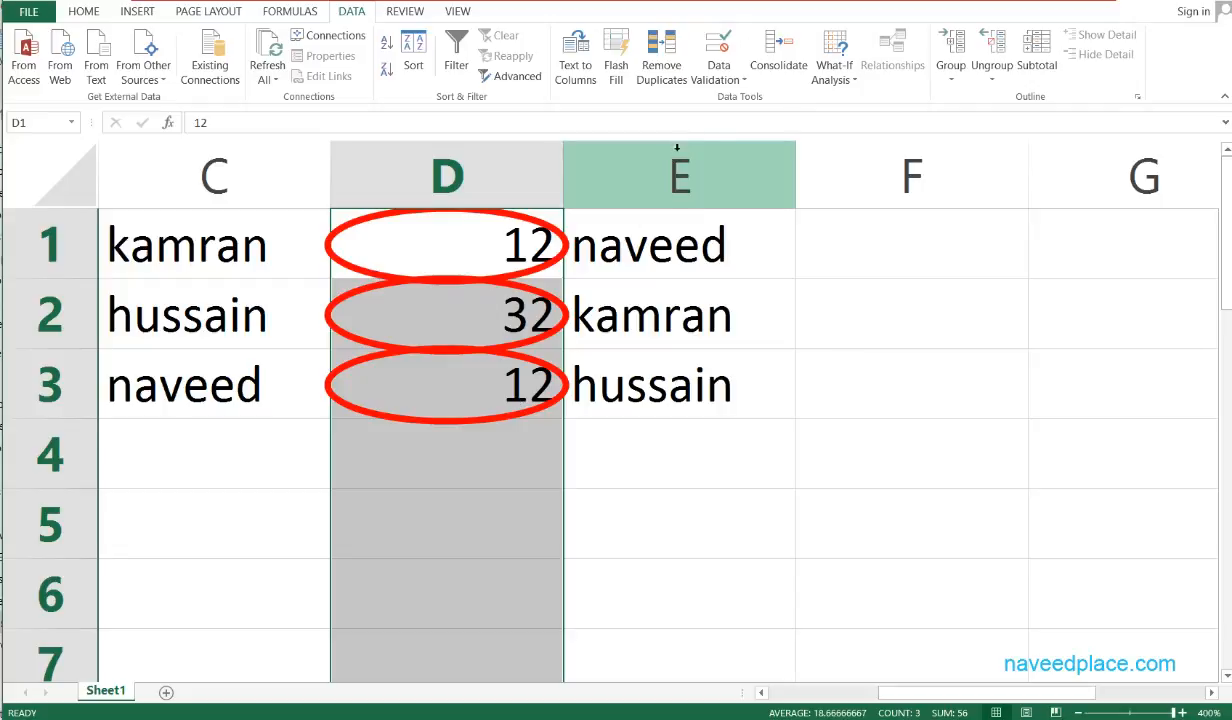
- Clear the validation circles from the numbers in column D
click(727, 76)
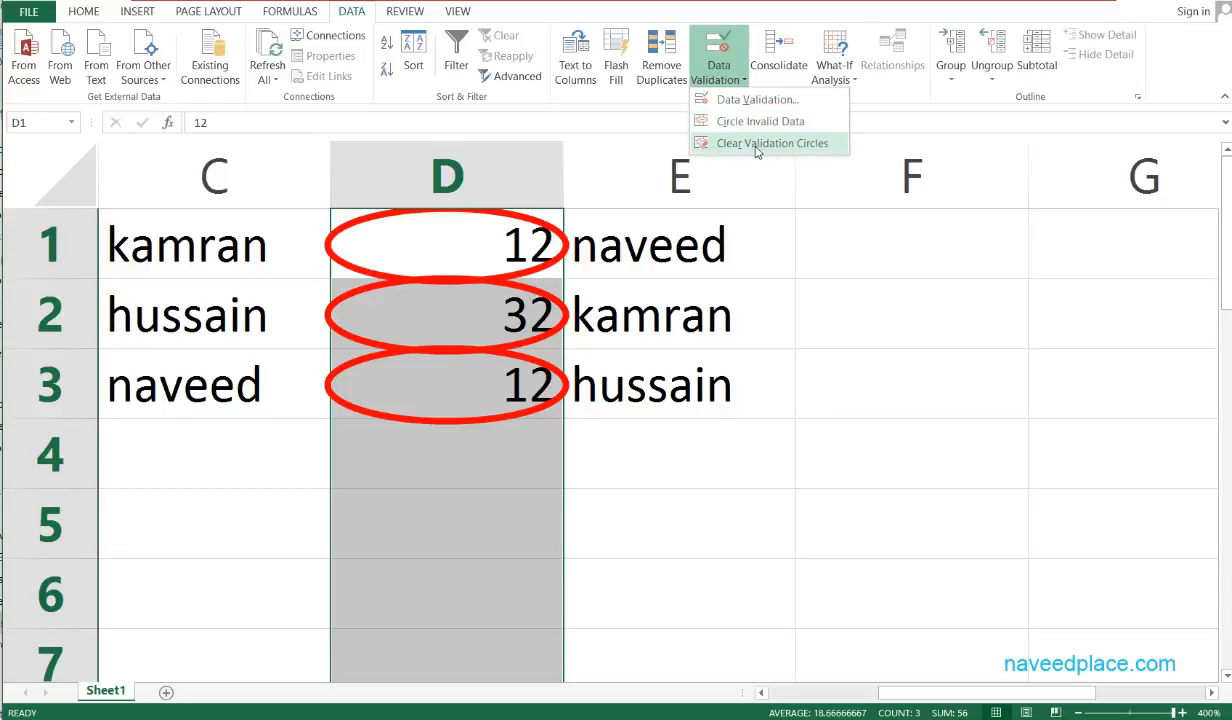
click(785, 147)
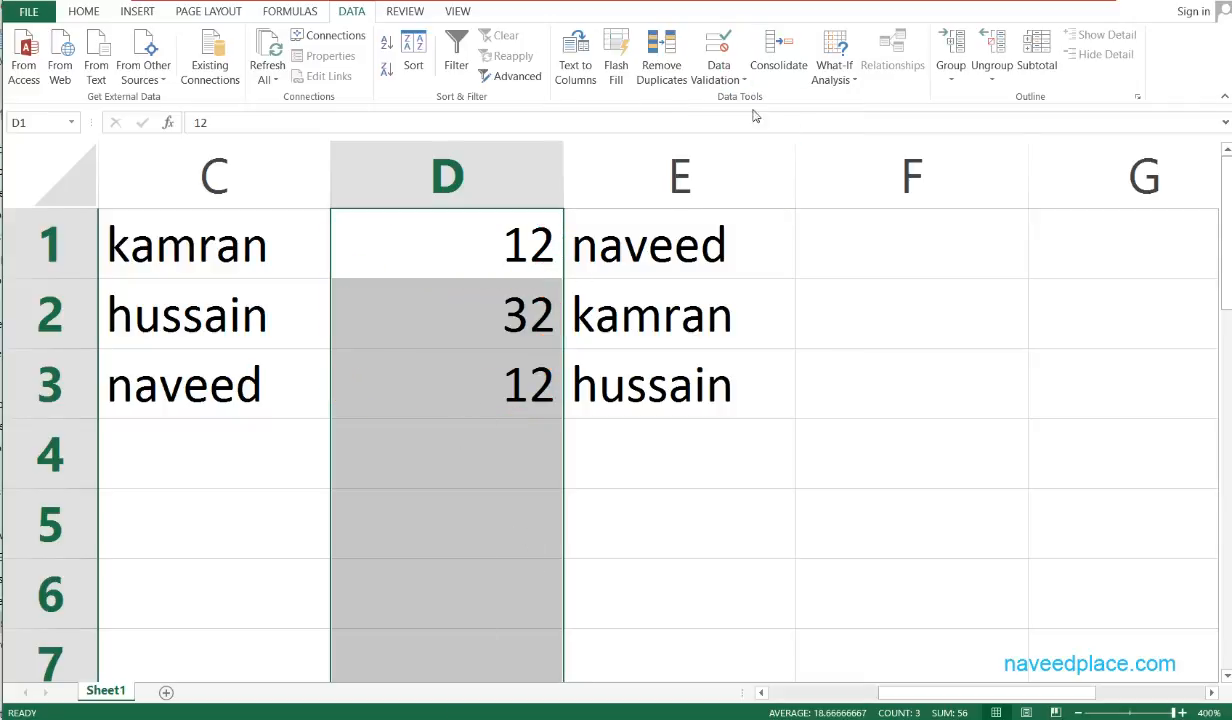
click(716, 72)
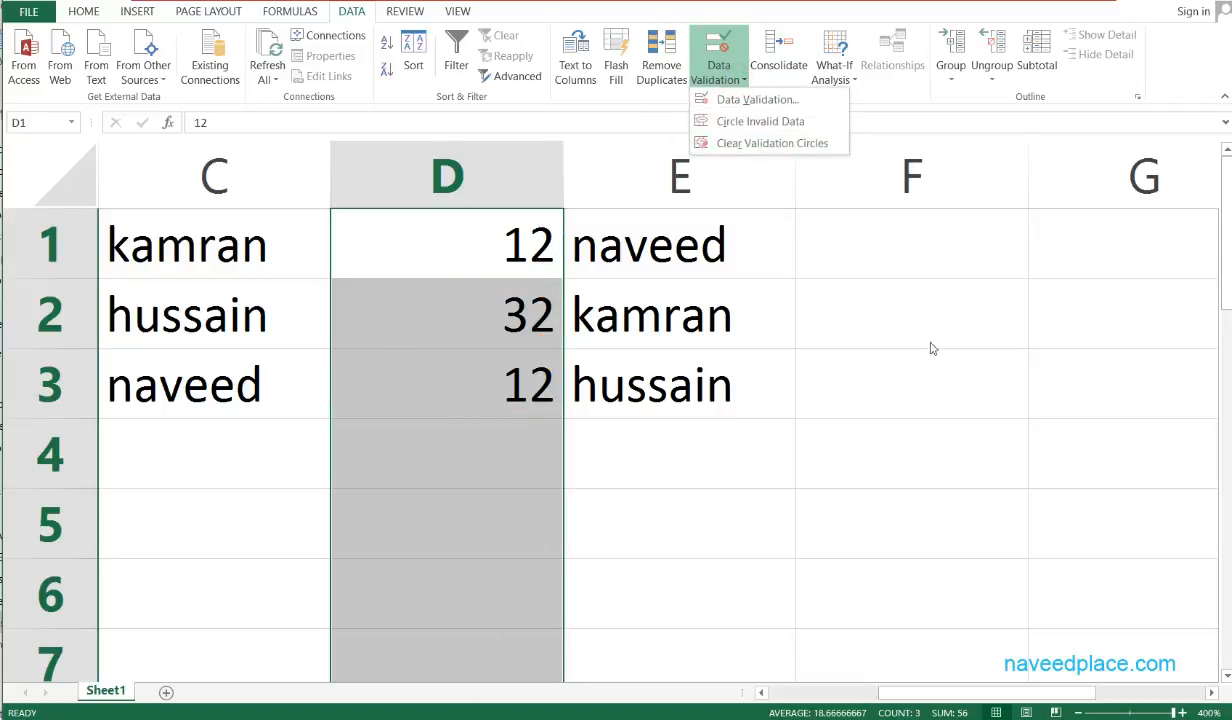
click(905, 388)
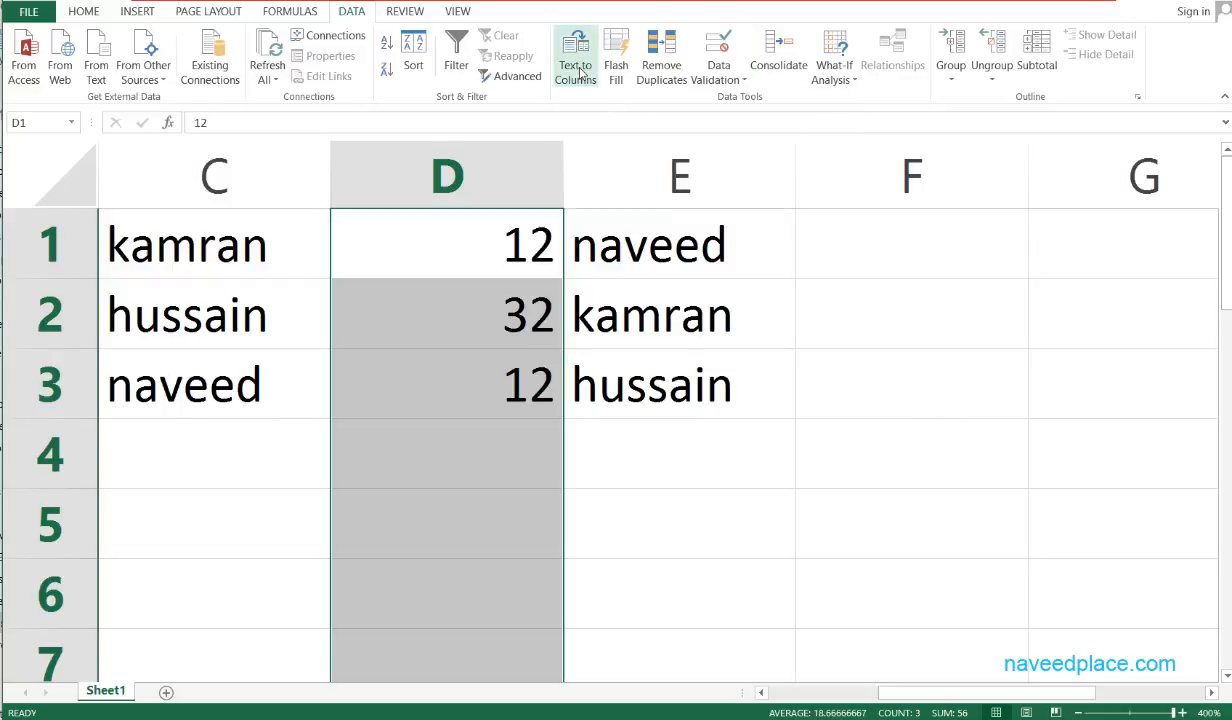